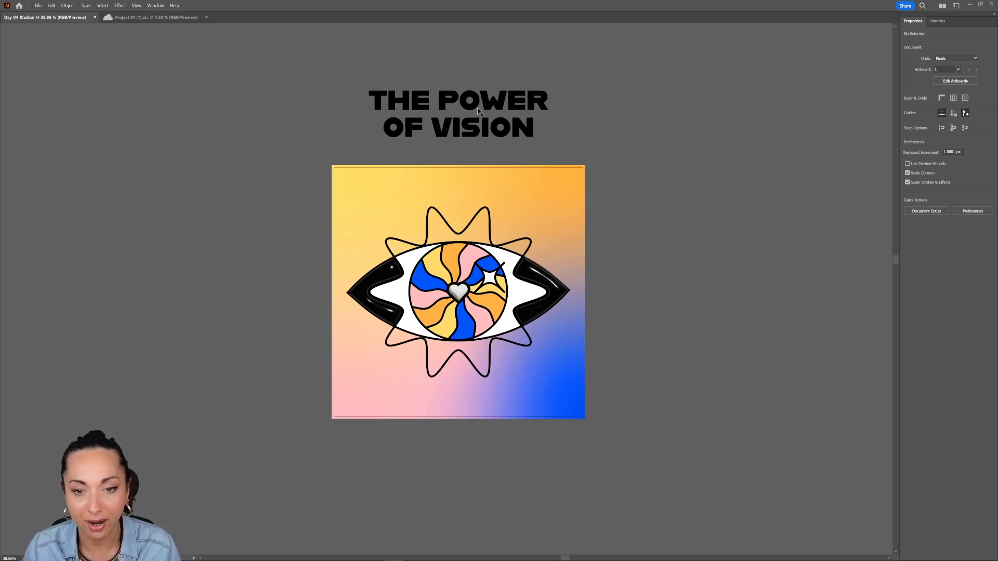
Step: Move the THE POWER OF VISION title slightly up and to the left above the artwork
mouse_move(474, 79)
mouse_down()
mouse_move(491, 104)
mouse_move(466, 104)
mouse_move(466, 93)
mouse_up()
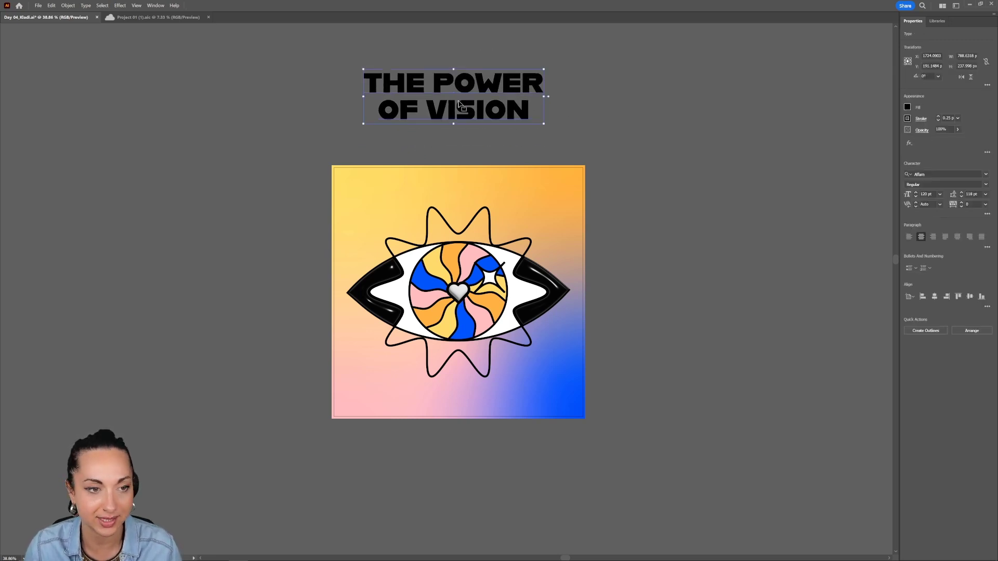
Step: Check the Project 01 document, return to the eye illustration and inspect its paths in outline view
click(160, 18)
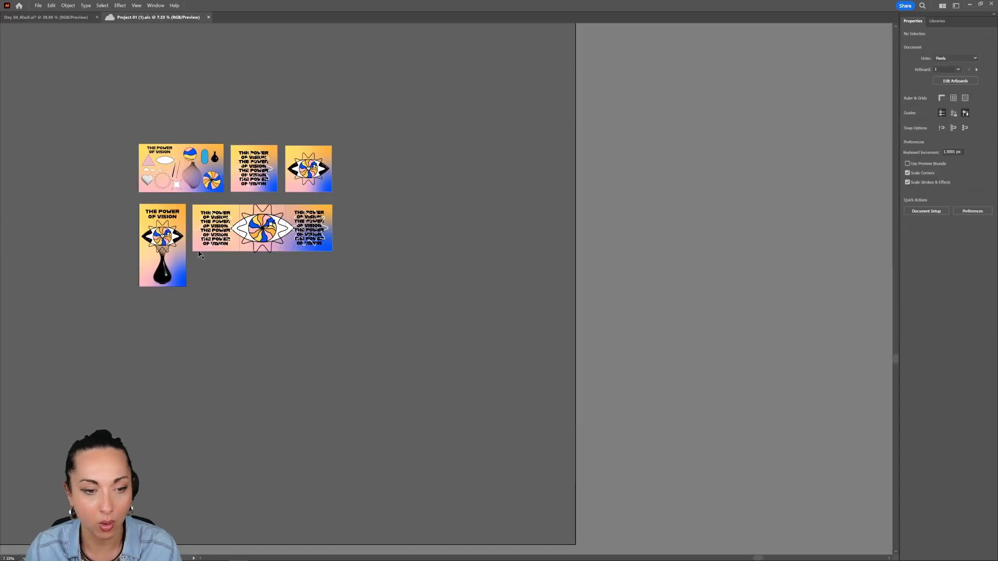
click(35, 18)
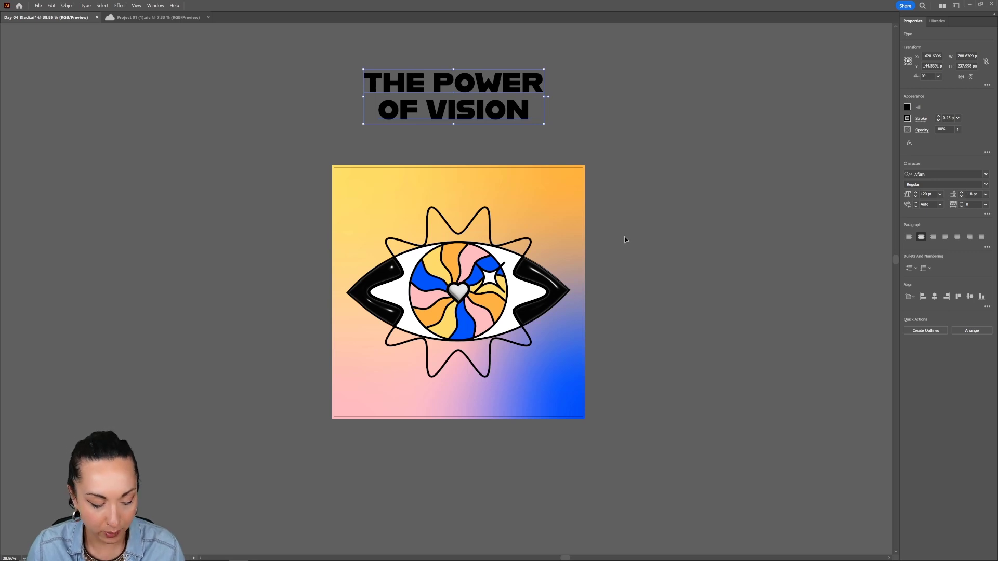
key(ctrl+y)
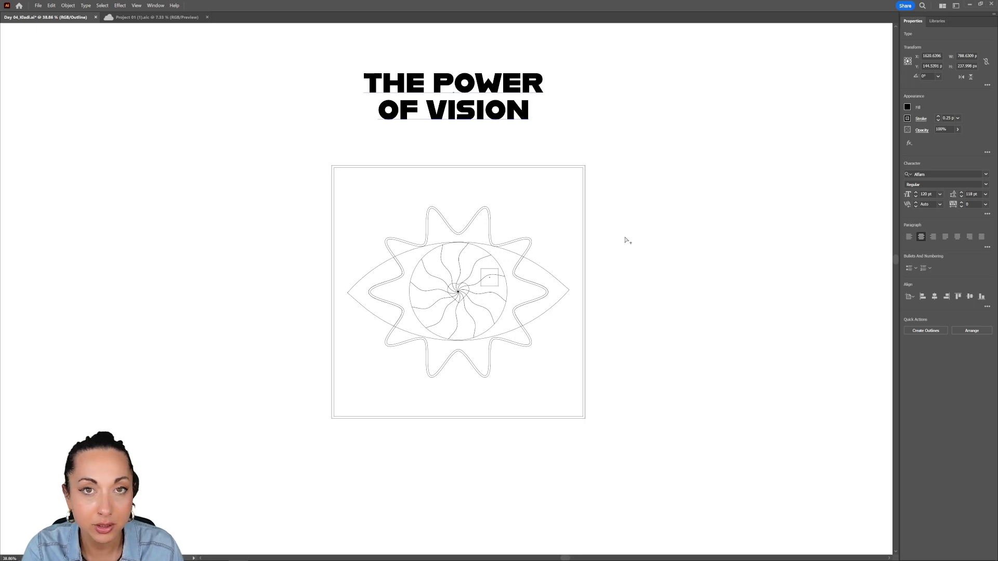
key(ctrl+y)
Step: Shift the orange and yellow freeform gradient points of the square background slightly inward
drag(575, 169, 547, 184)
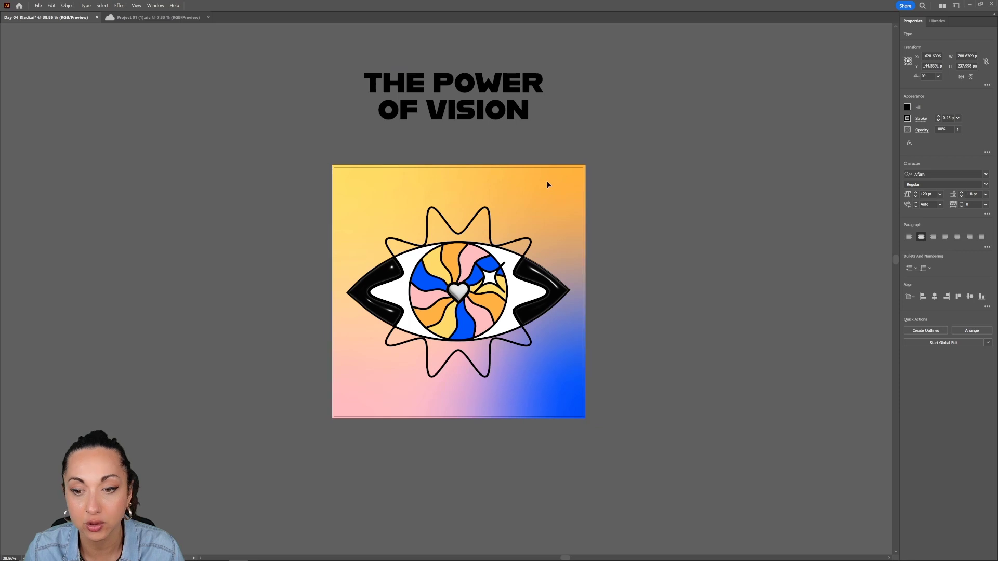
click(547, 184)
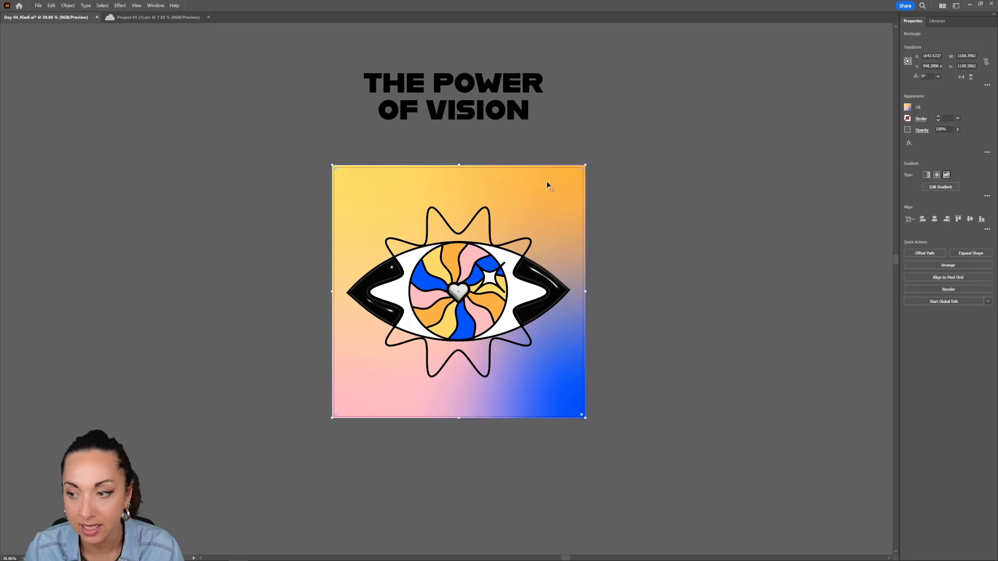
key(g)
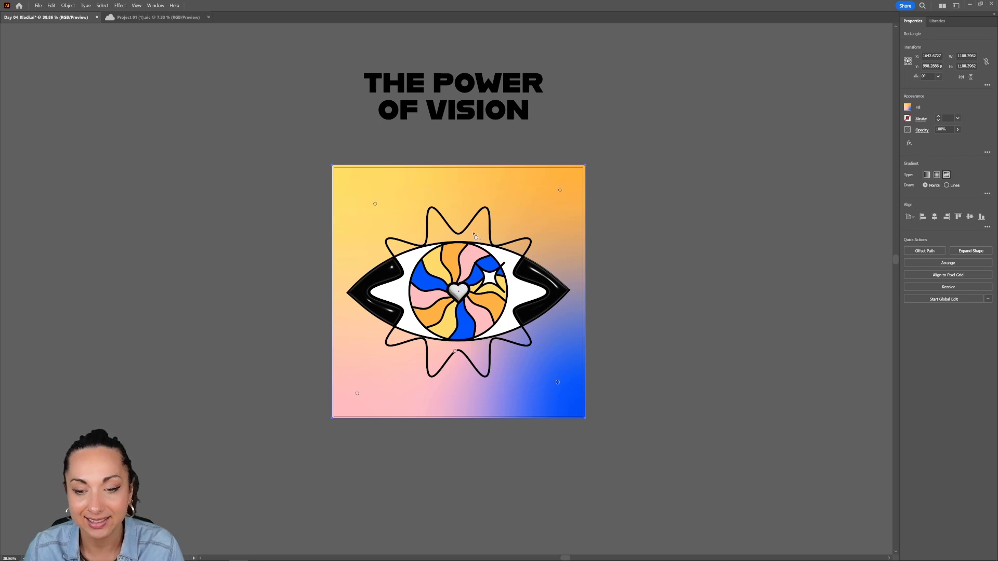
drag(559, 190, 549, 199)
mouse_move(376, 204)
mouse_down()
mouse_move(403, 215)
mouse_move(377, 211)
mouse_up()
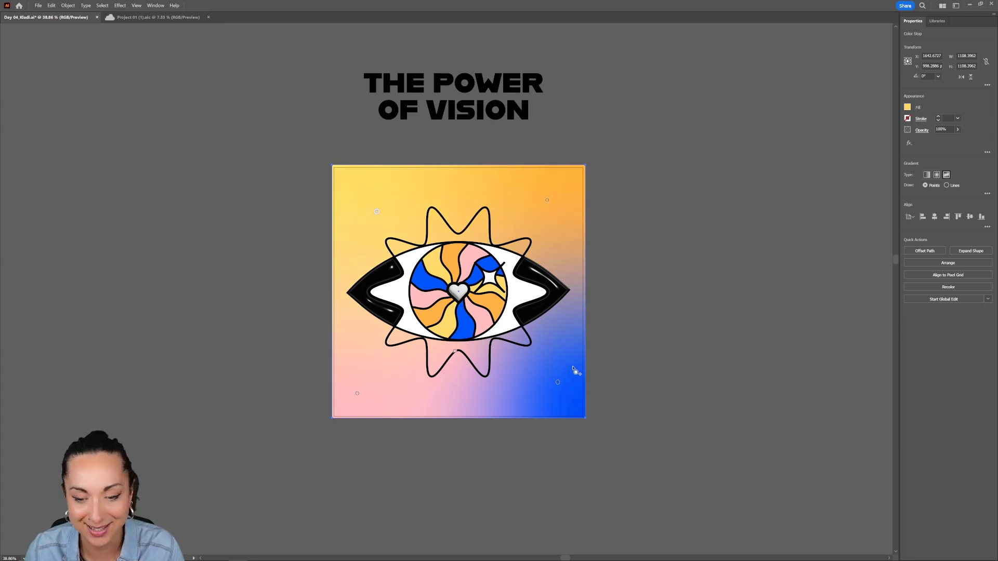
key(v)
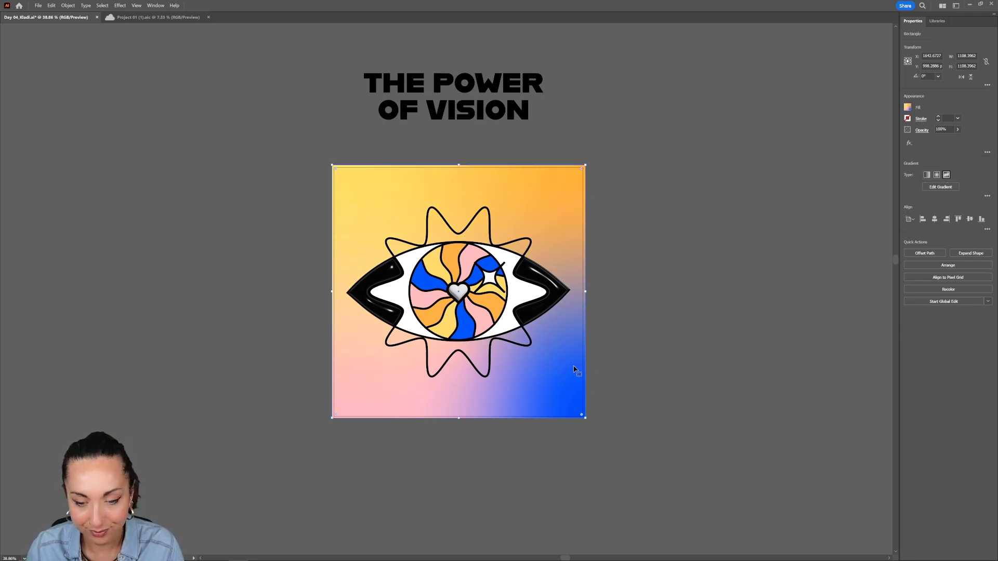
Step: Isolate the white star in the eye's iris and display its appearance attributes beside the artboard
click(490, 296)
double_click(498, 289)
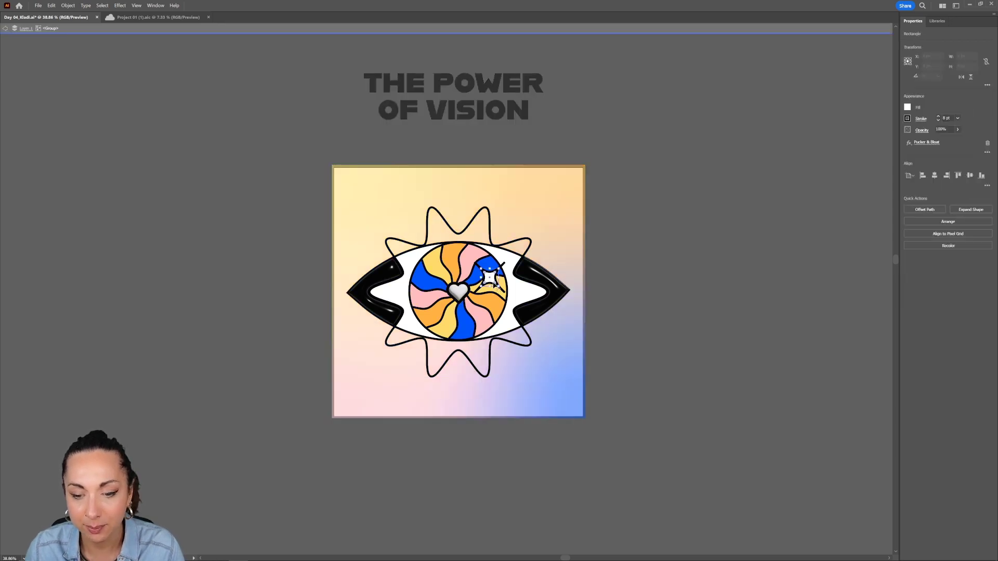
click(156, 5)
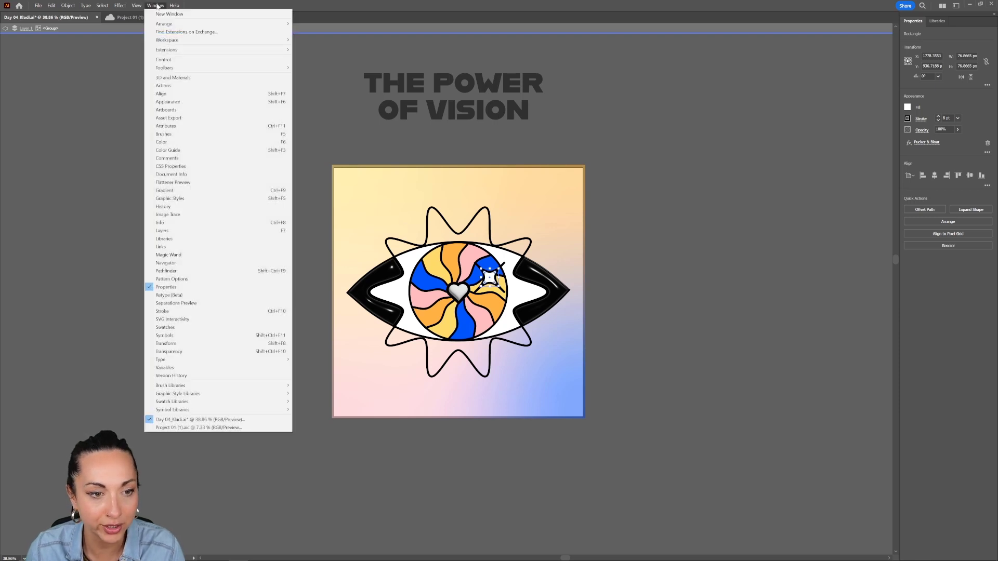
click(196, 102)
drag(795, 140, 605, 180)
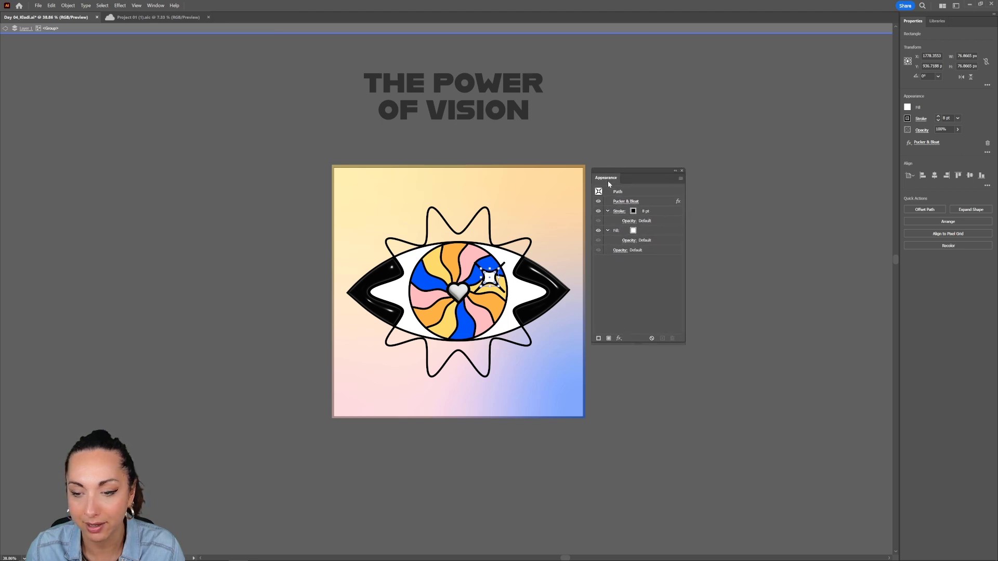
Step: Toggle the star's Pucker & Bloat effect off and on to compare, and leave isolation mode
click(598, 202)
click(598, 202)
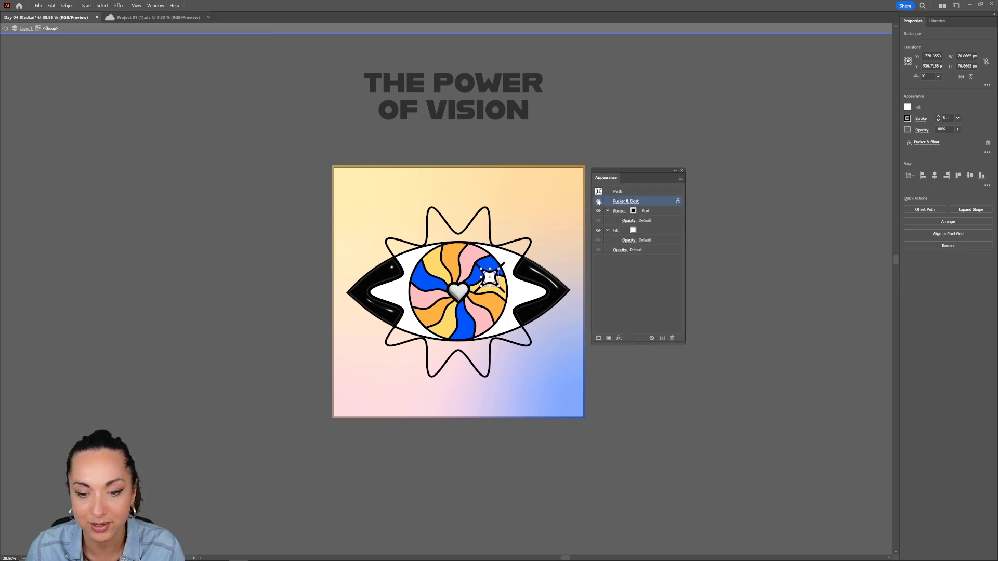
click(598, 201)
click(599, 201)
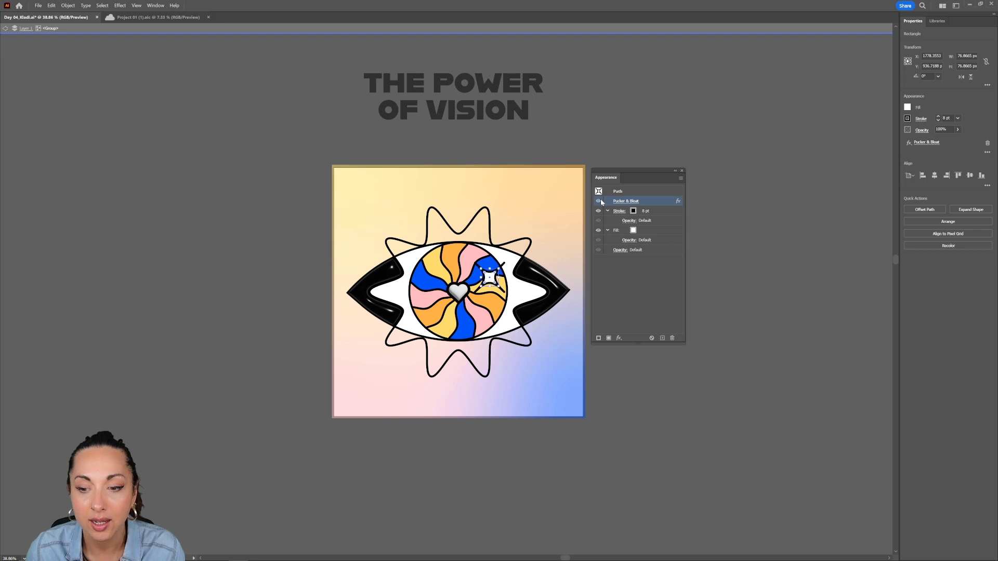
double_click(604, 151)
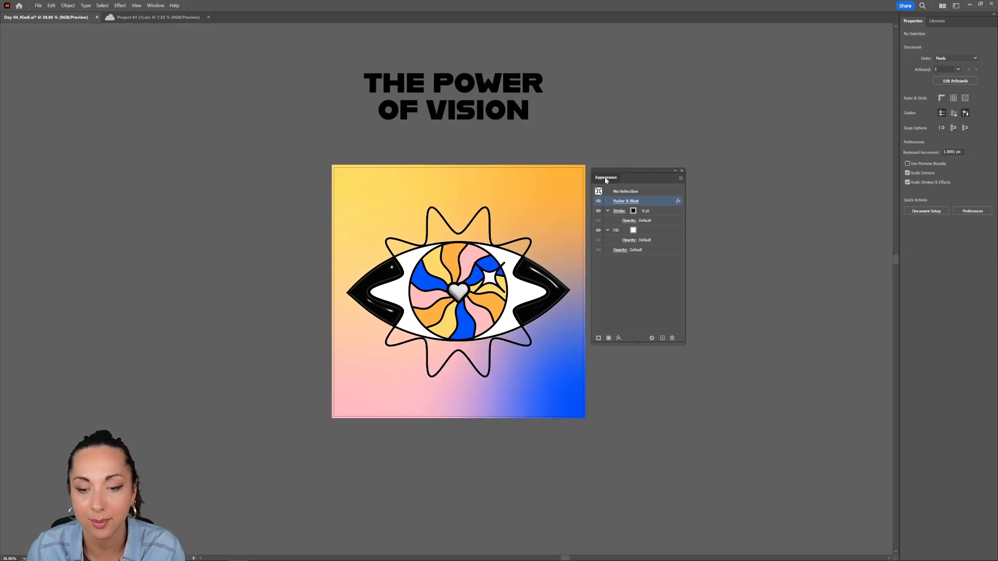
drag(606, 180, 632, 180)
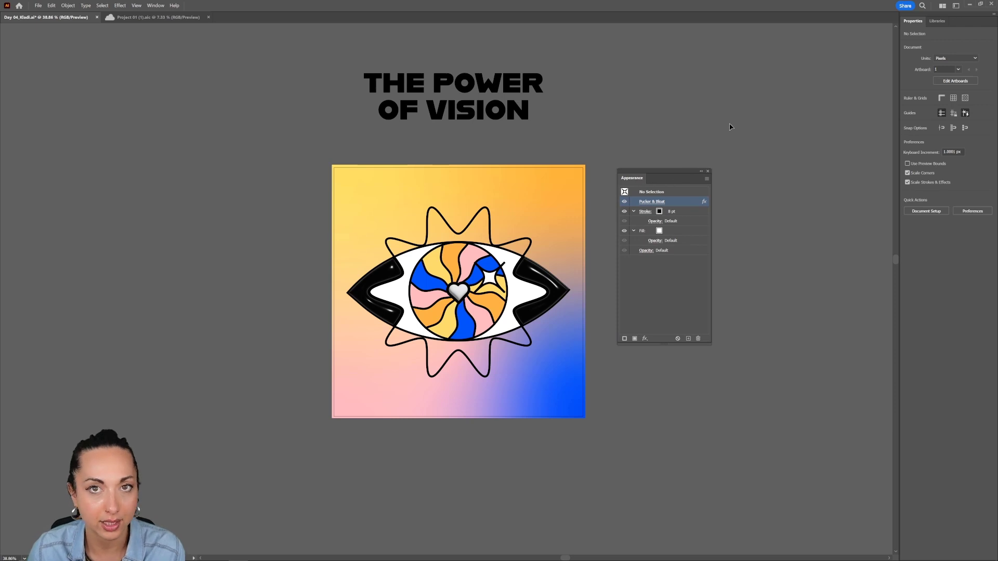
Step: Isolate the glossy black shape at the eye's right corner and toggle its 3D and Materials effect off and on
double_click(542, 283)
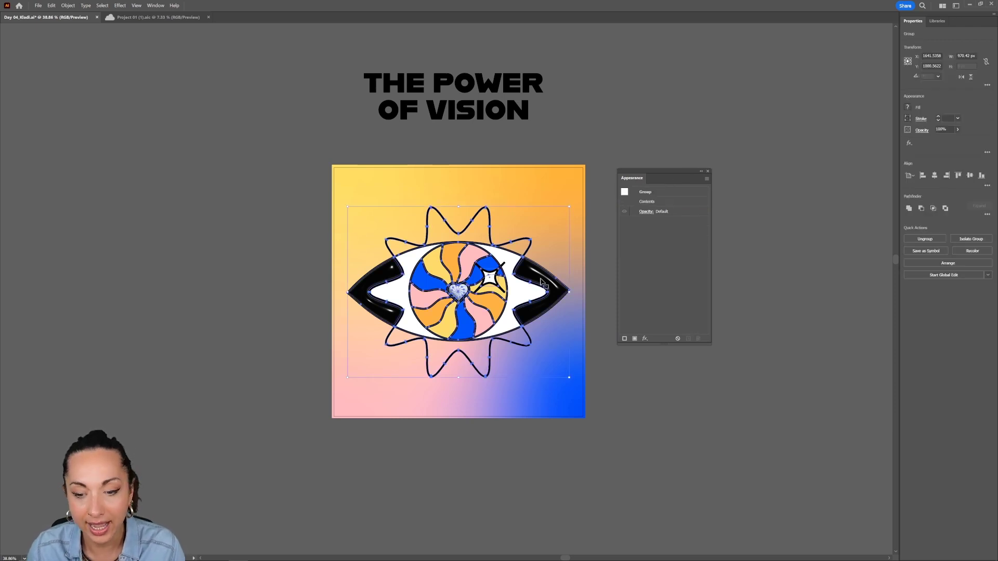
click(541, 282)
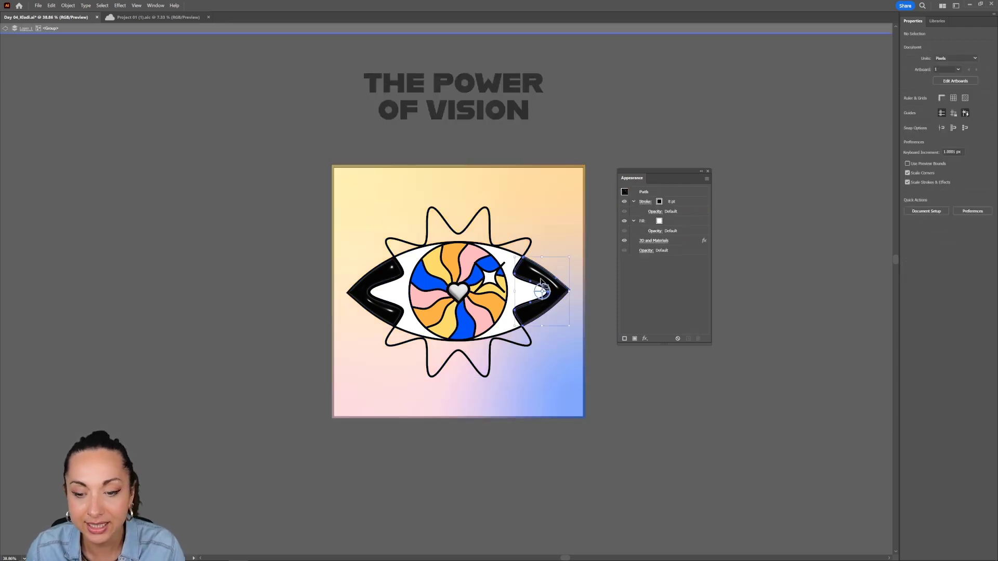
click(624, 241)
click(624, 241)
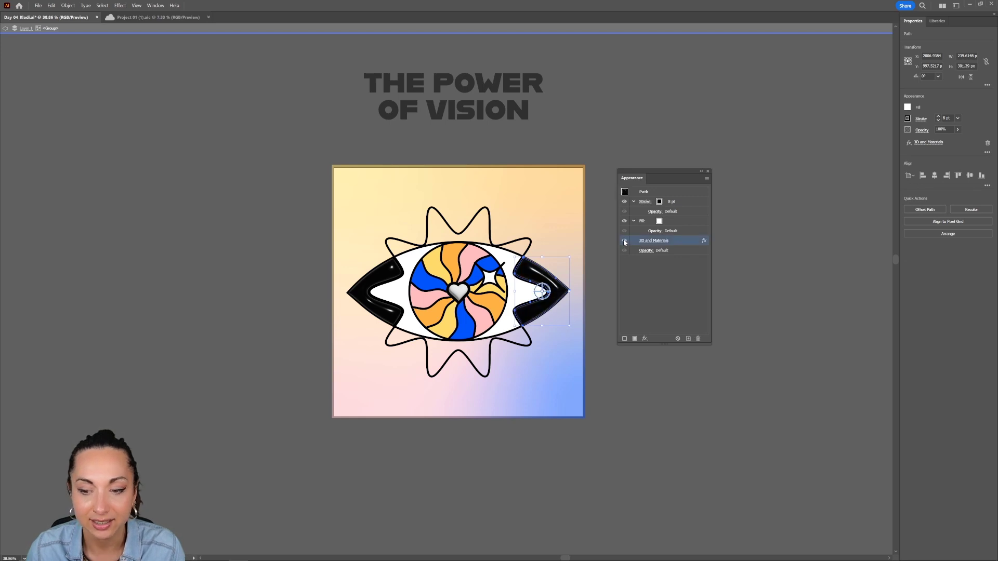
double_click(585, 125)
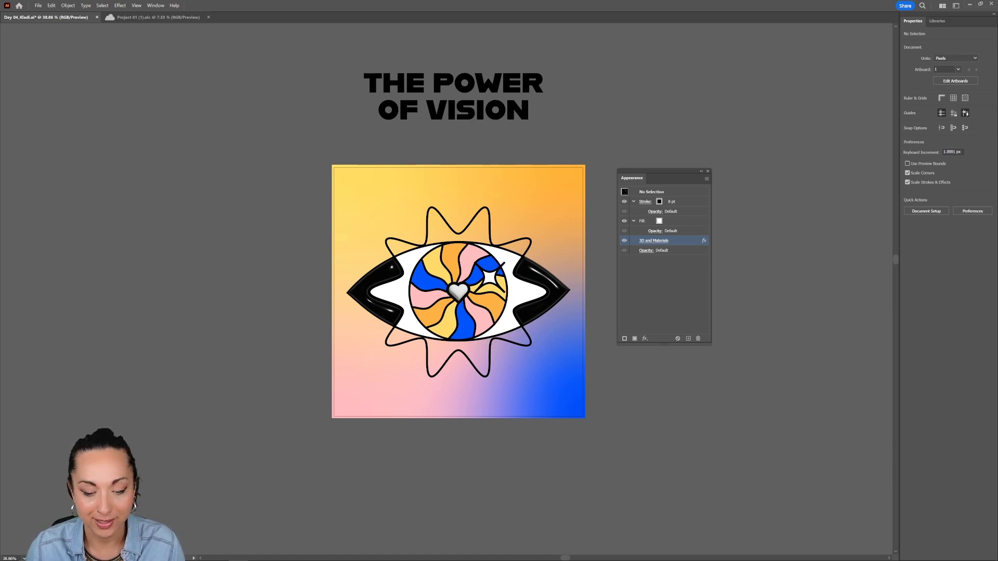
Step: Switch to Creative Cloud Desktop and look through the home page's shortcuts, suggestions and recent files
mouse_move(213, 558)
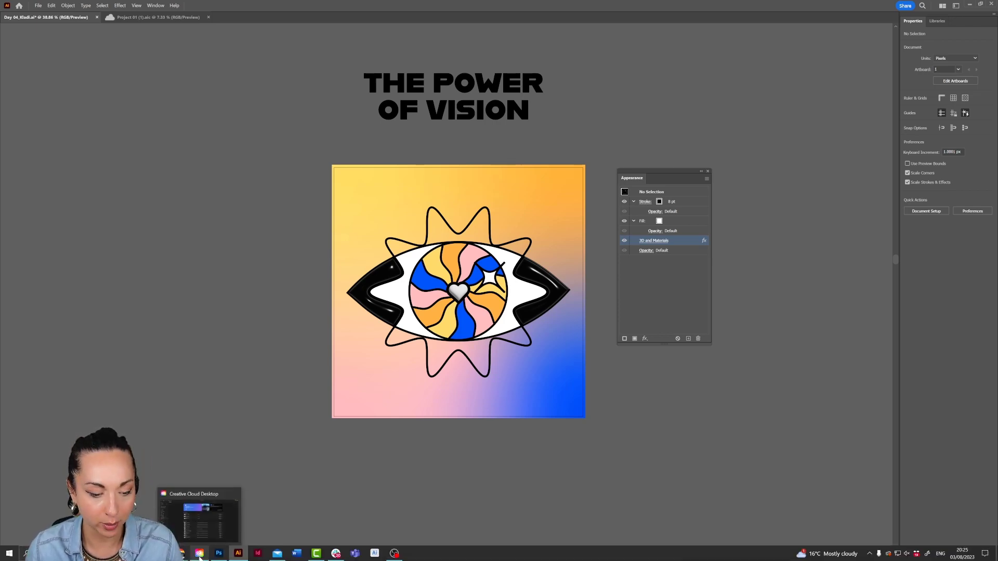
click(200, 557)
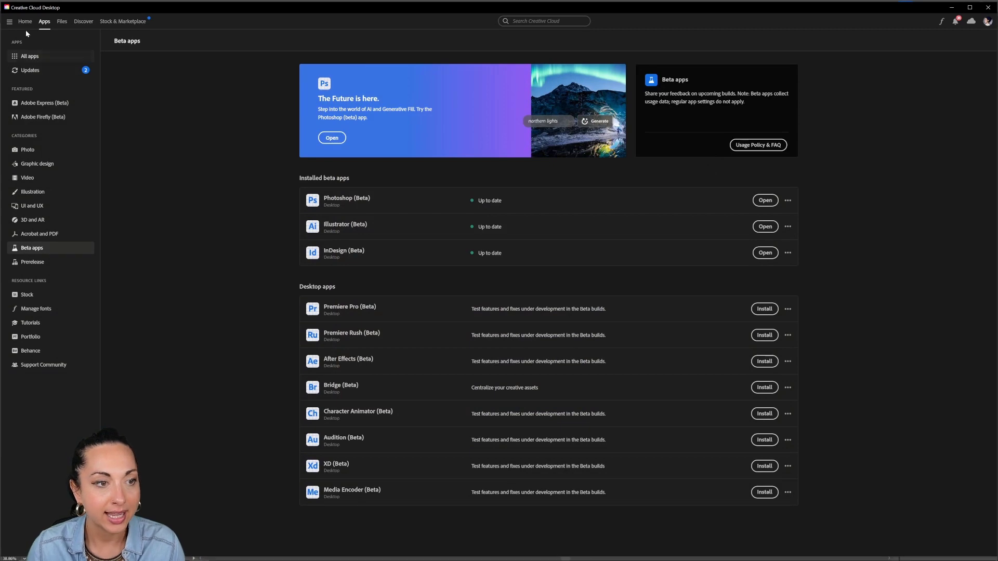
click(25, 21)
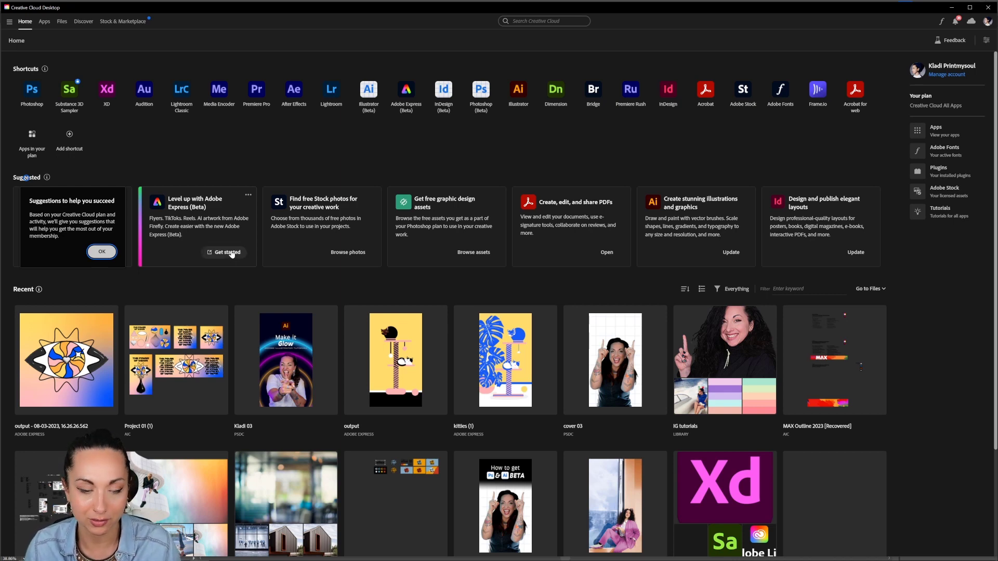
scroll(468, 452, down, 3)
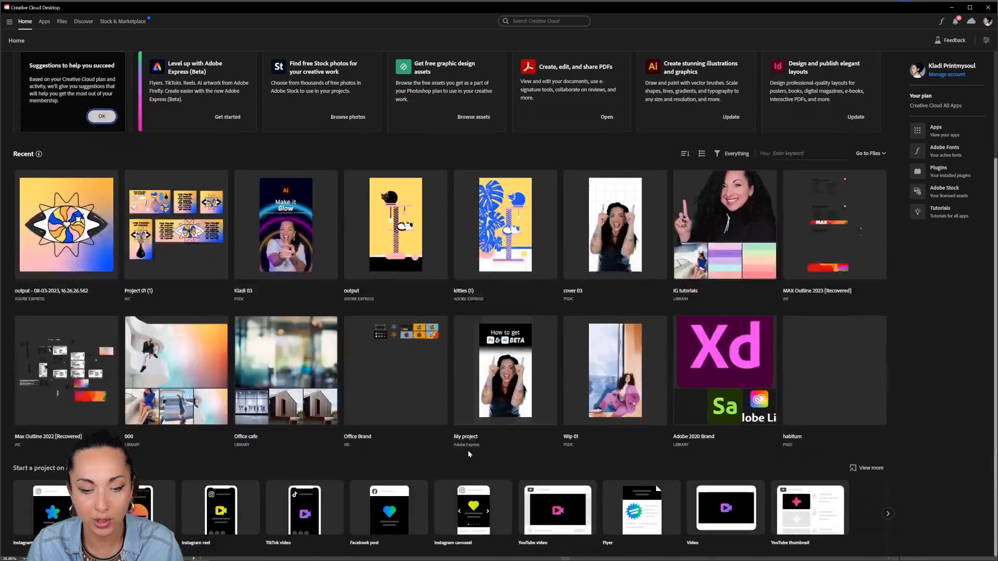
scroll(467, 450, up, 3)
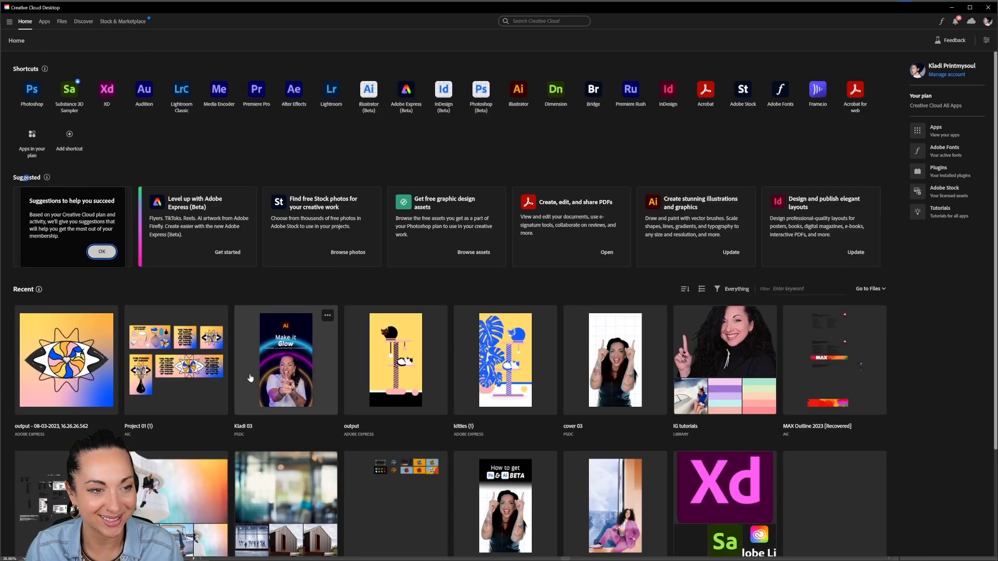
Step: Show all apps in Creative Cloud Desktop and launch Adobe Express (Beta) in the browser
click(45, 24)
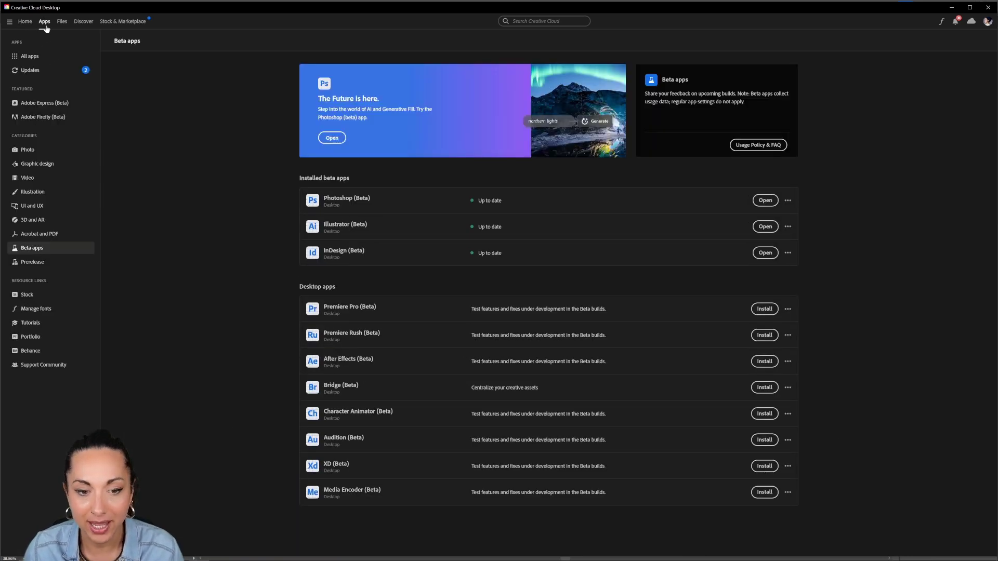
click(46, 57)
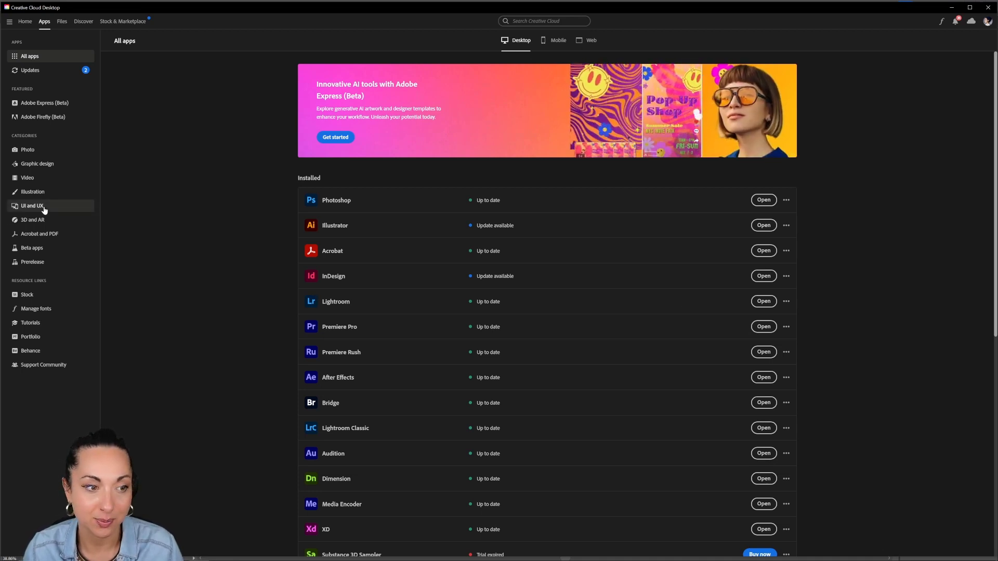
click(28, 108)
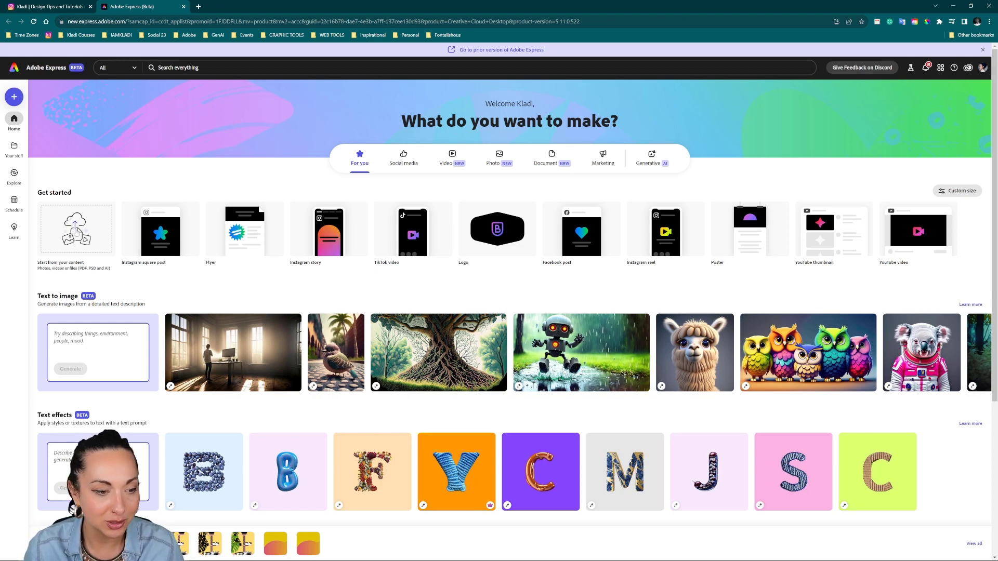
Step: Start a project from existing content by uploading the Day 04 Illustrator file and open it in the editor
click(75, 231)
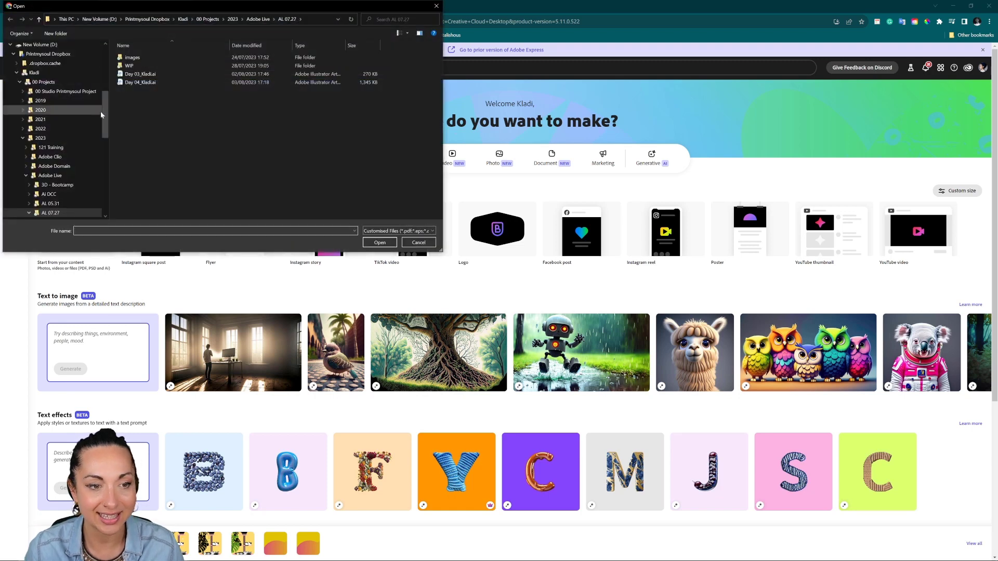
click(155, 85)
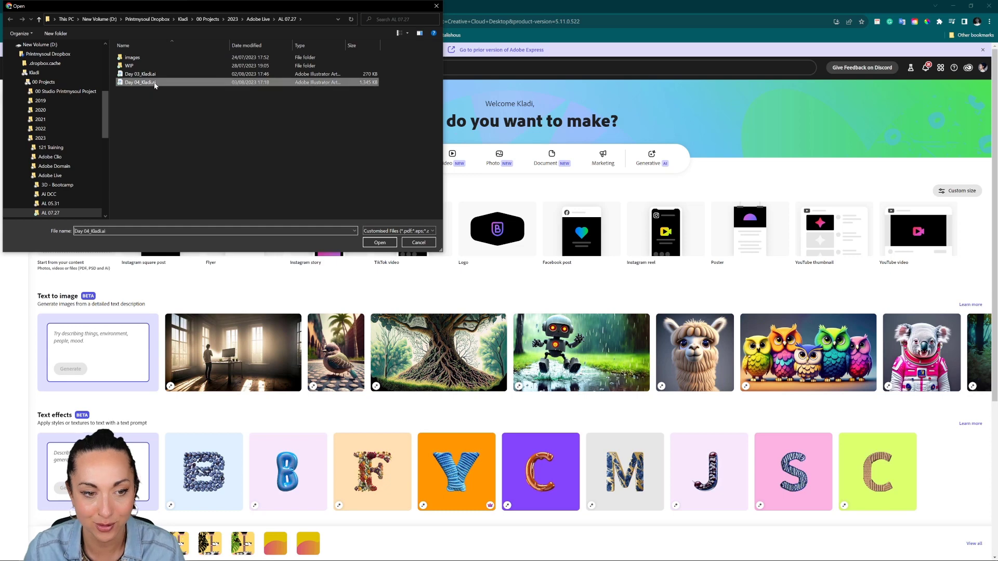
click(389, 245)
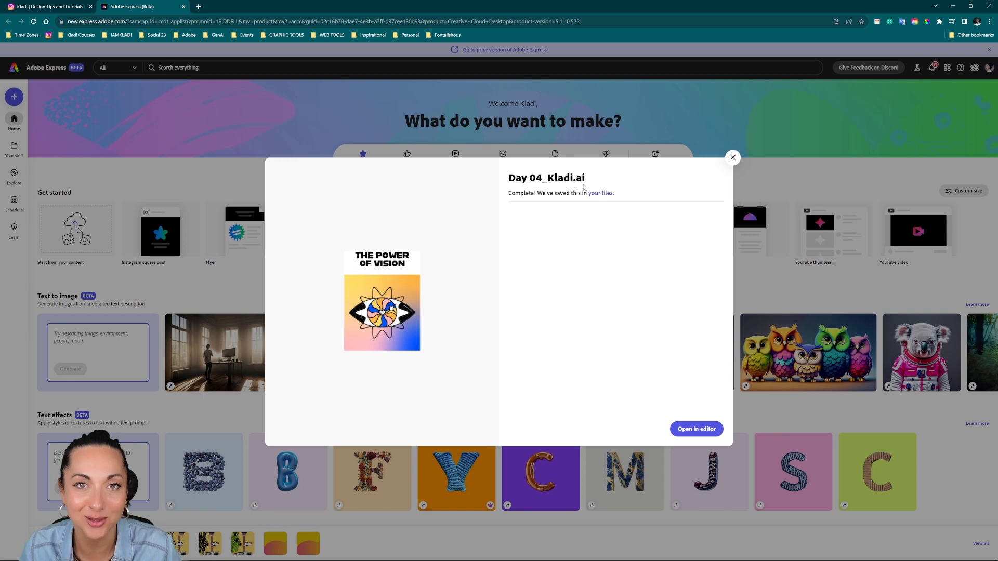
click(697, 429)
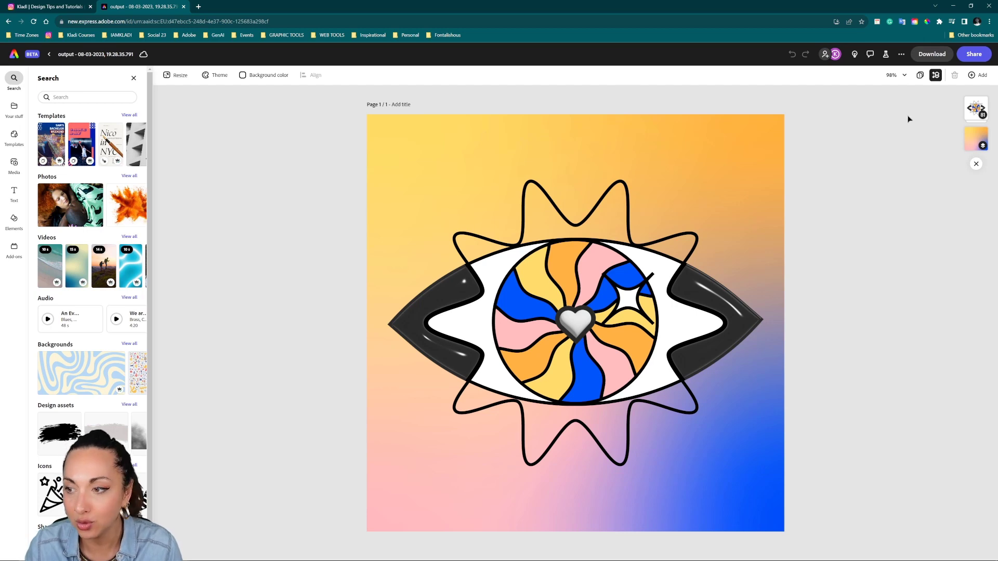
Step: Set the canvas zoom to 50% and try to select the title in the area above the page
click(897, 75)
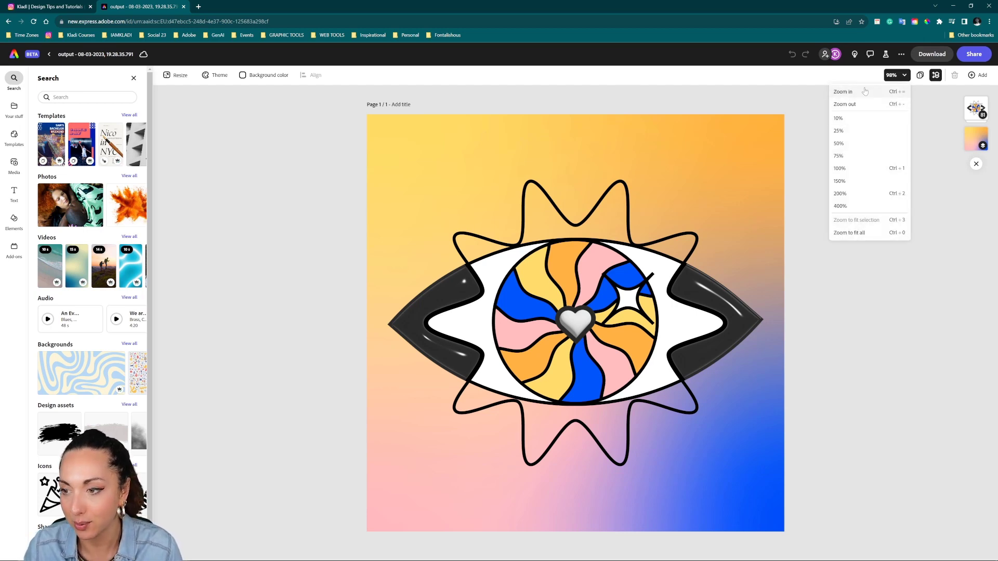
click(860, 143)
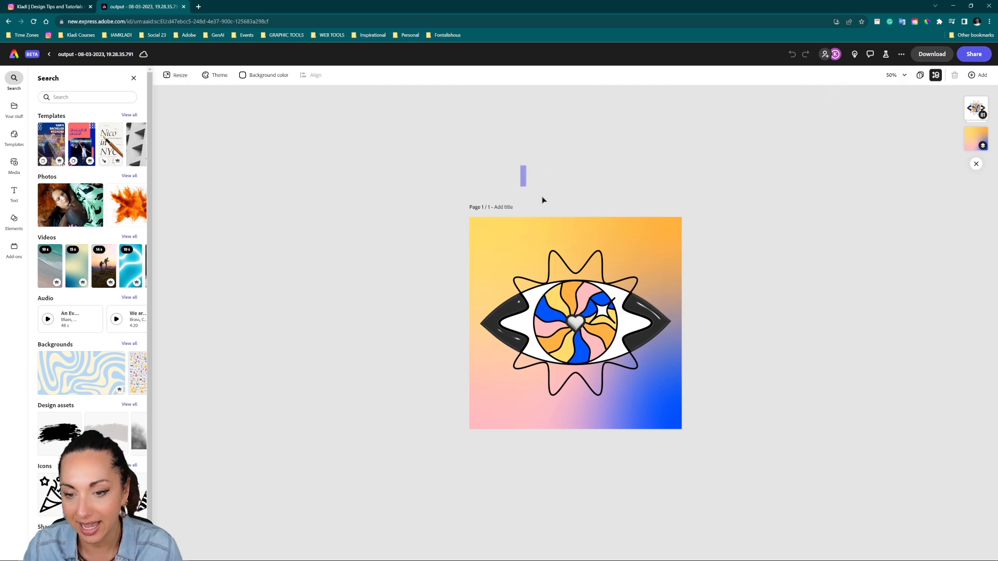
drag(496, 151, 656, 205)
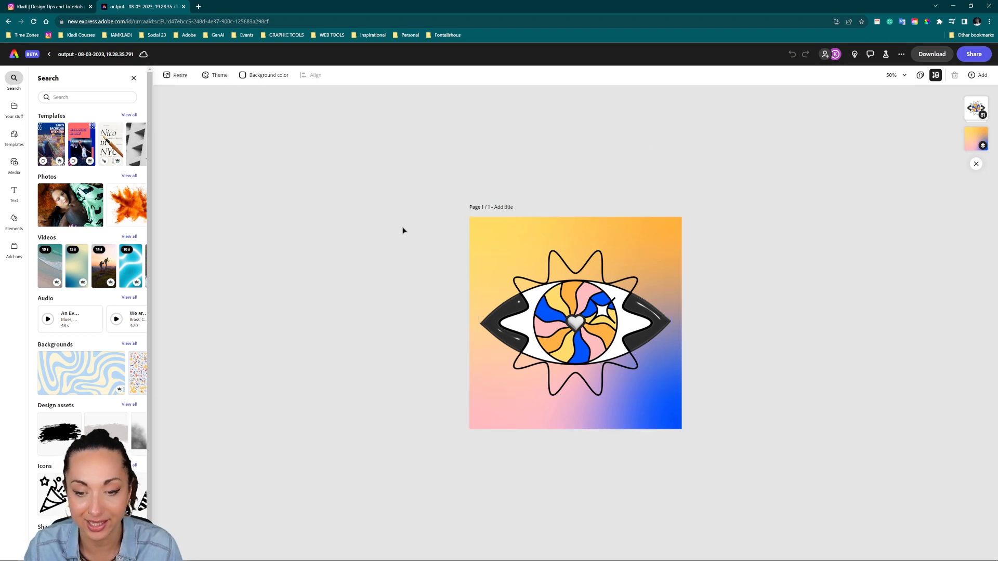
Step: Switch to Illustrator, show the document's layers and expand Layer 1 to examine its contents
mouse_move(316, 557)
click(238, 553)
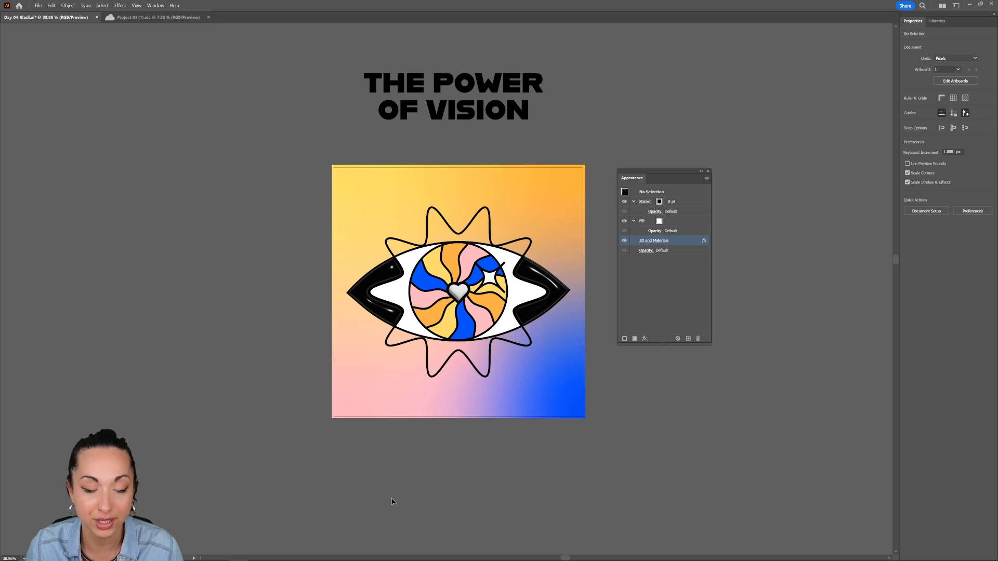
drag(937, 20, 620, 75)
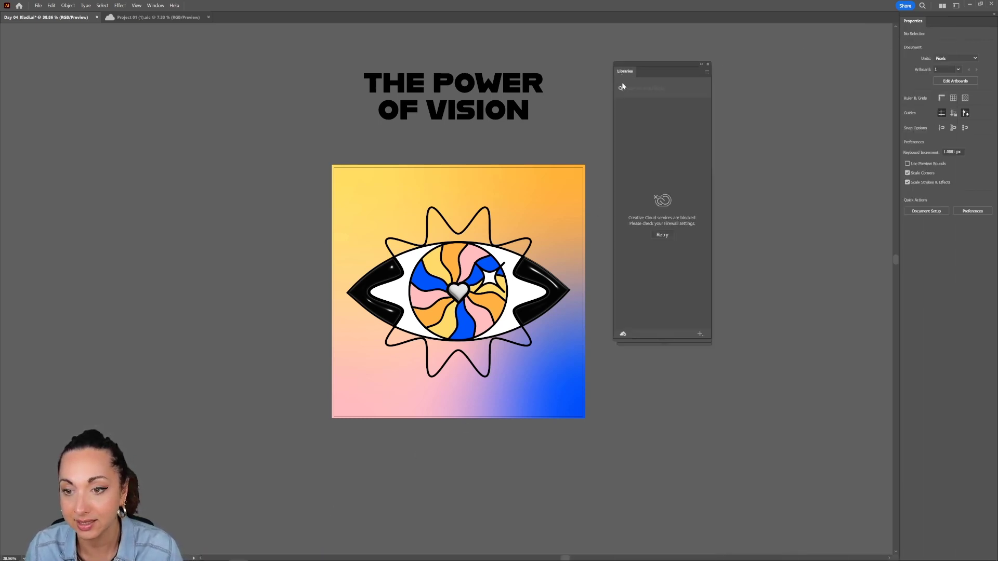
click(156, 5)
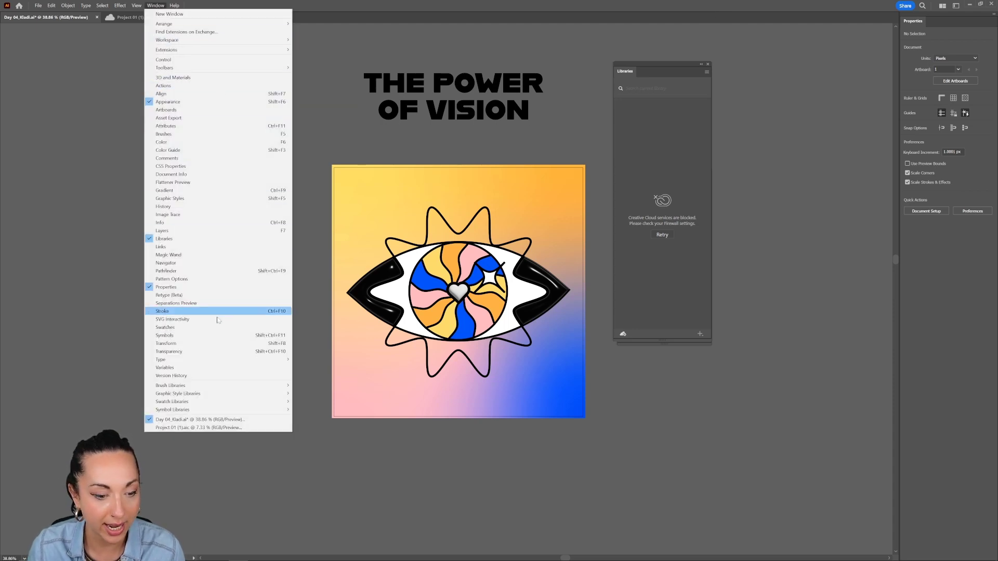
click(197, 233)
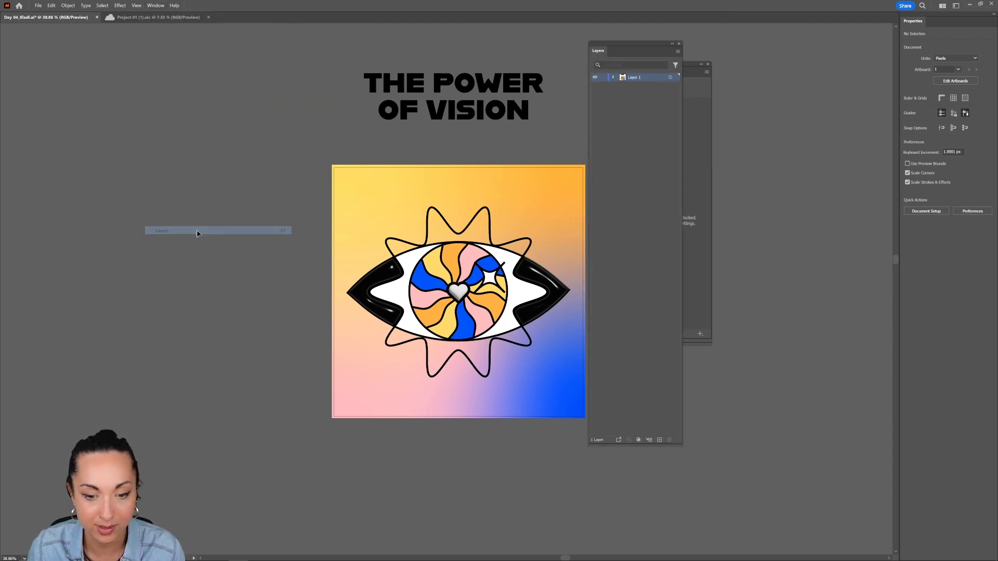
click(613, 78)
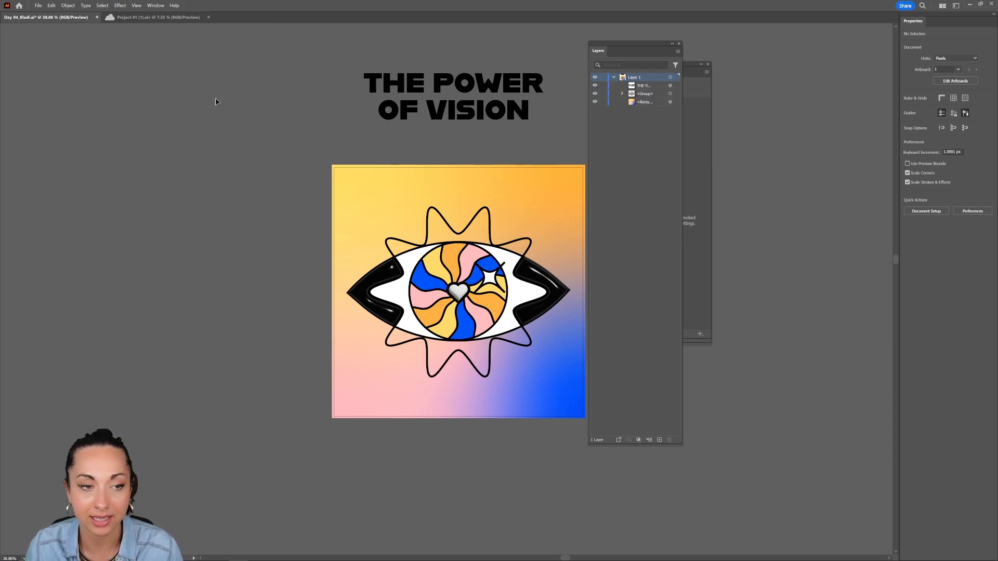
Step: Switch back to Adobe Express, ungroup the imported eye artwork and clear the selection
key(super)
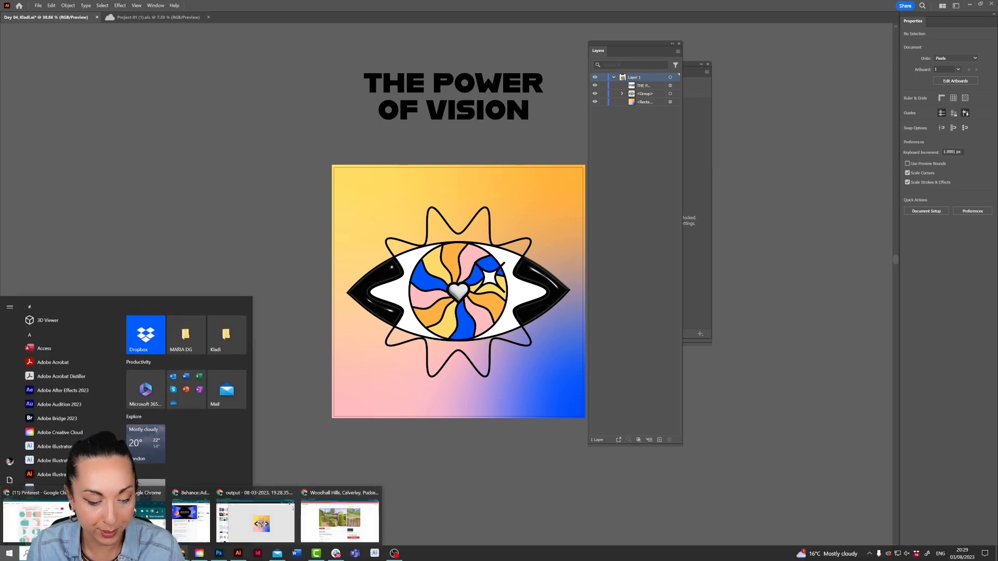
mouse_move(190, 557)
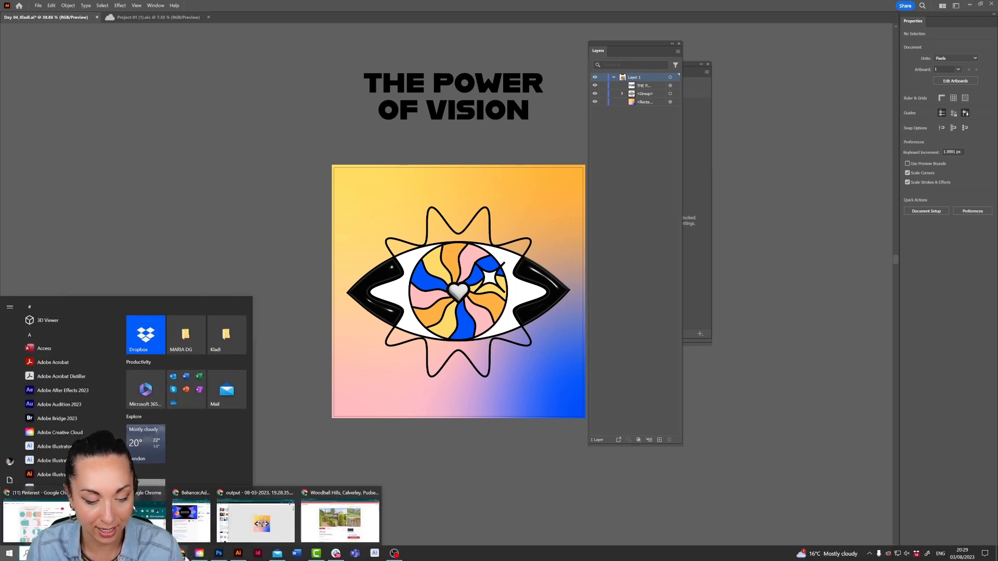
click(249, 528)
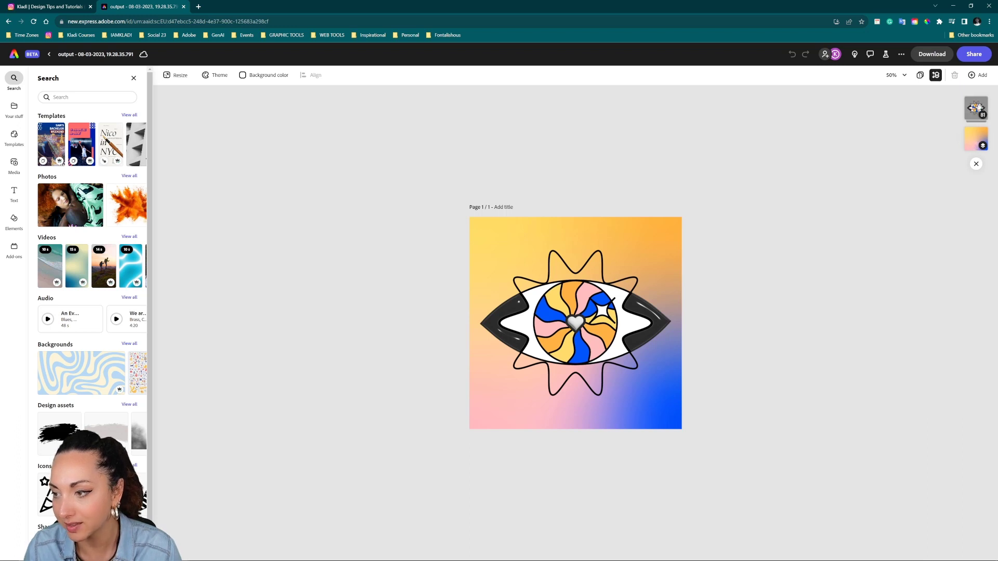
click(977, 110)
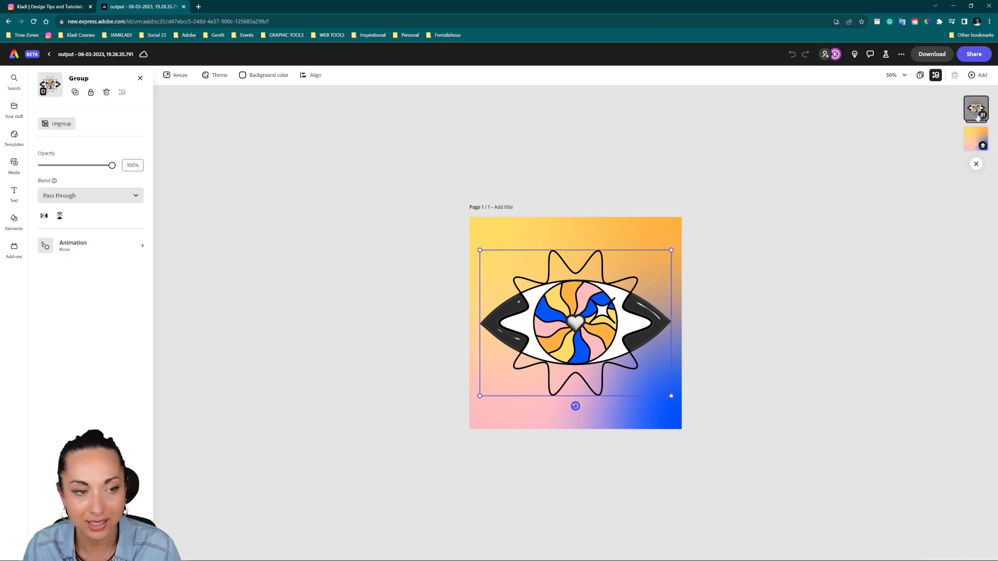
click(42, 127)
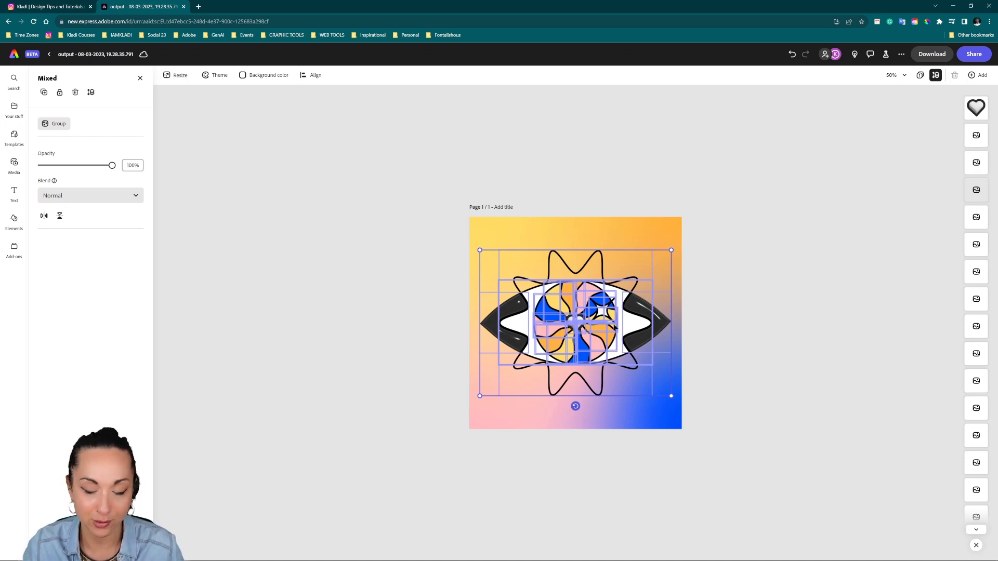
click(766, 254)
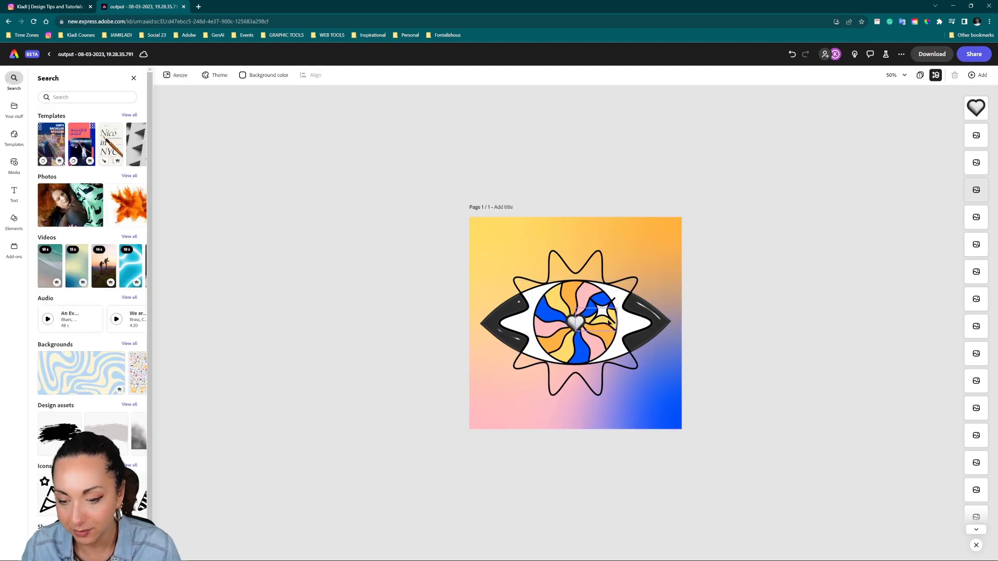
Step: Try to group the white star in the iris with its black outline and shift the group slightly upward
click(601, 310)
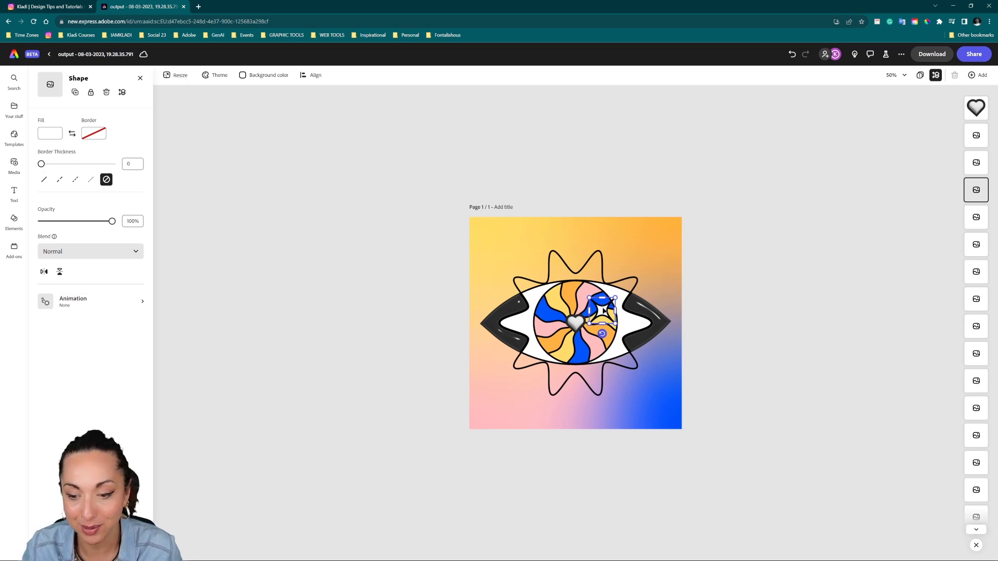
key(ctrl+z)
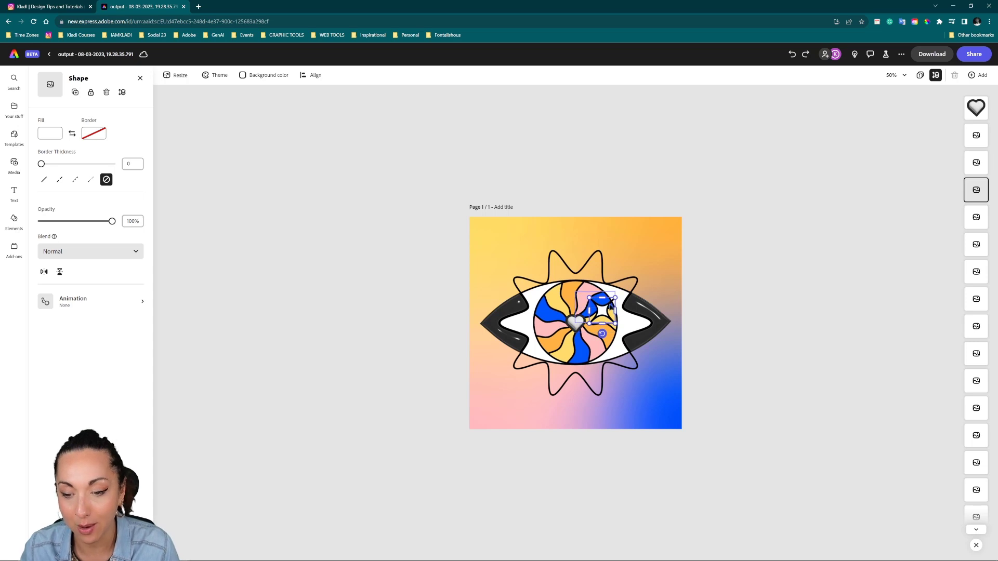
click(711, 310)
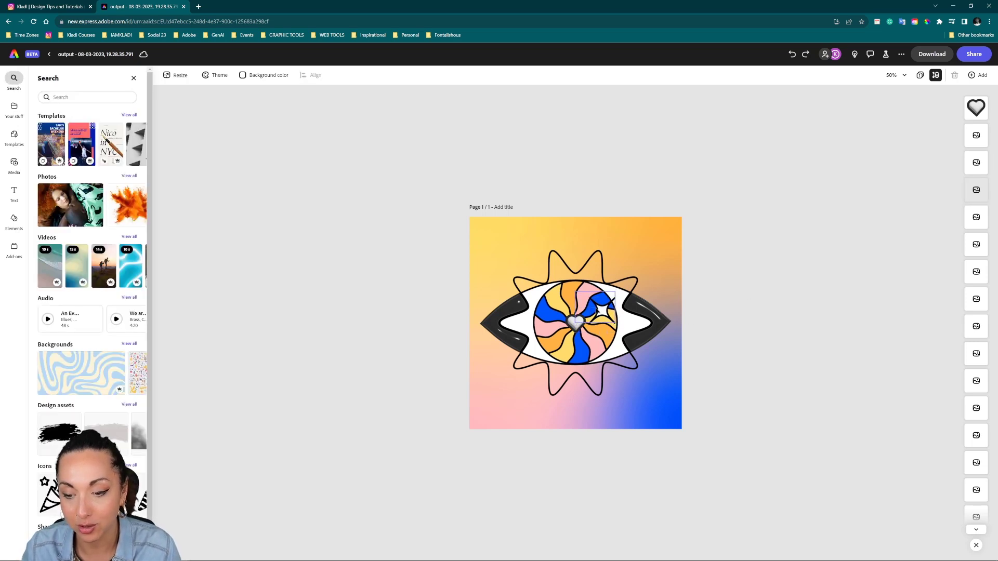
click(607, 311)
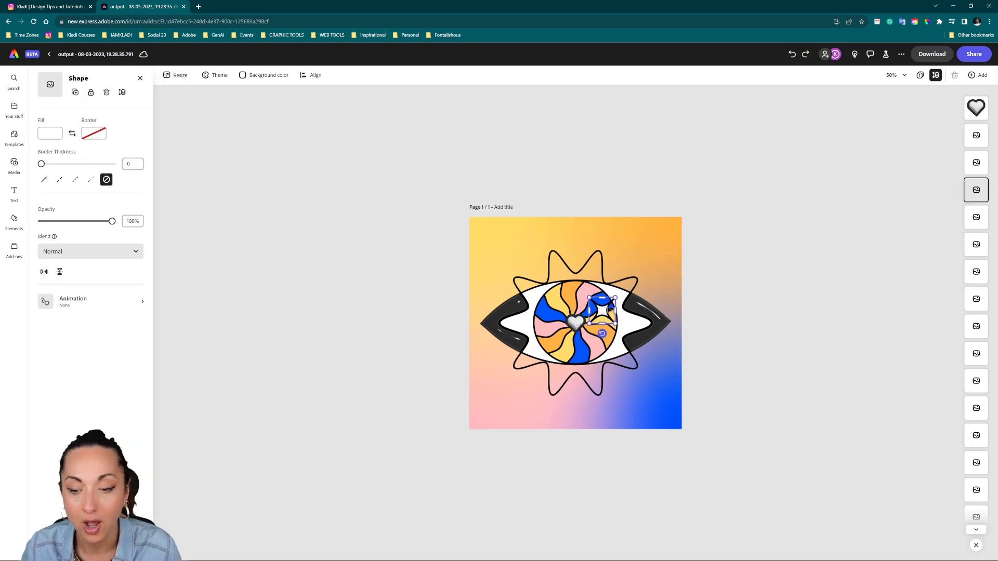
shift+click(611, 306)
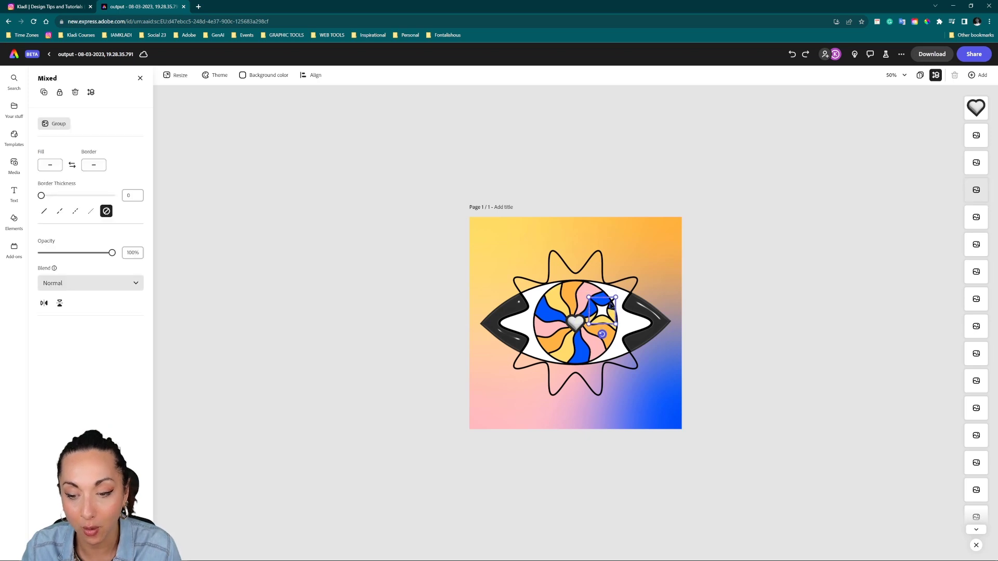
key(ctrl+g)
mouse_move(609, 308)
mouse_down()
mouse_move(601, 314)
mouse_move(602, 306)
mouse_up()
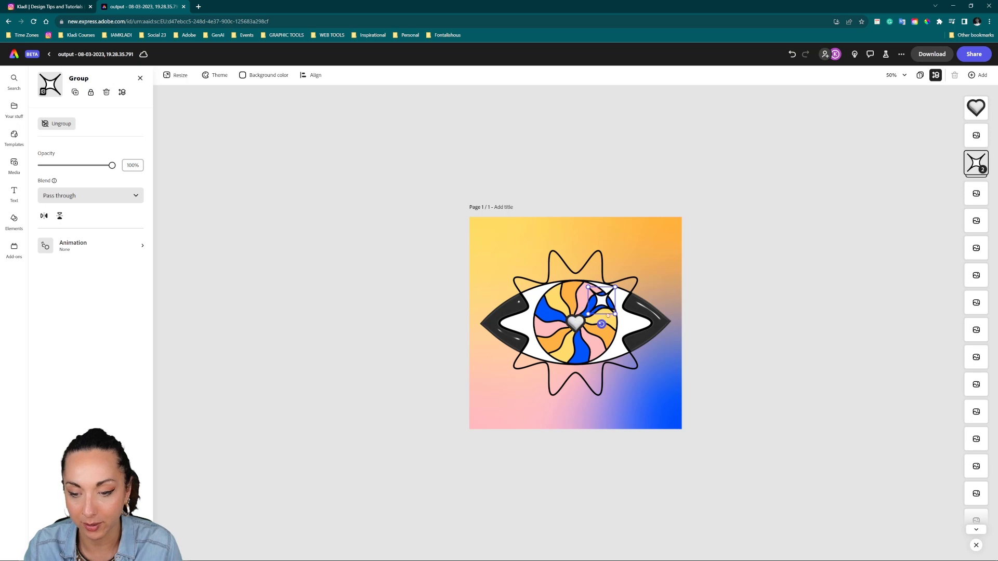
Step: Set the canvas zoom to 100%, nudge the star group, and undo its movement and grouping
click(895, 76)
click(898, 167)
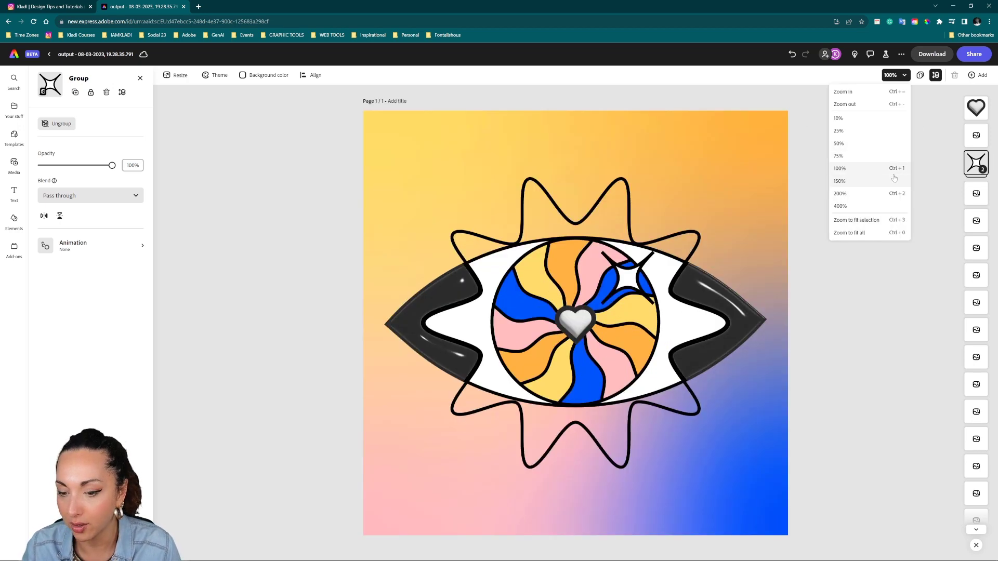
click(647, 291)
mouse_move(601, 253)
mouse_down()
mouse_move(615, 270)
mouse_move(591, 260)
mouse_move(600, 250)
mouse_move(577, 230)
mouse_move(604, 258)
mouse_move(596, 259)
mouse_up()
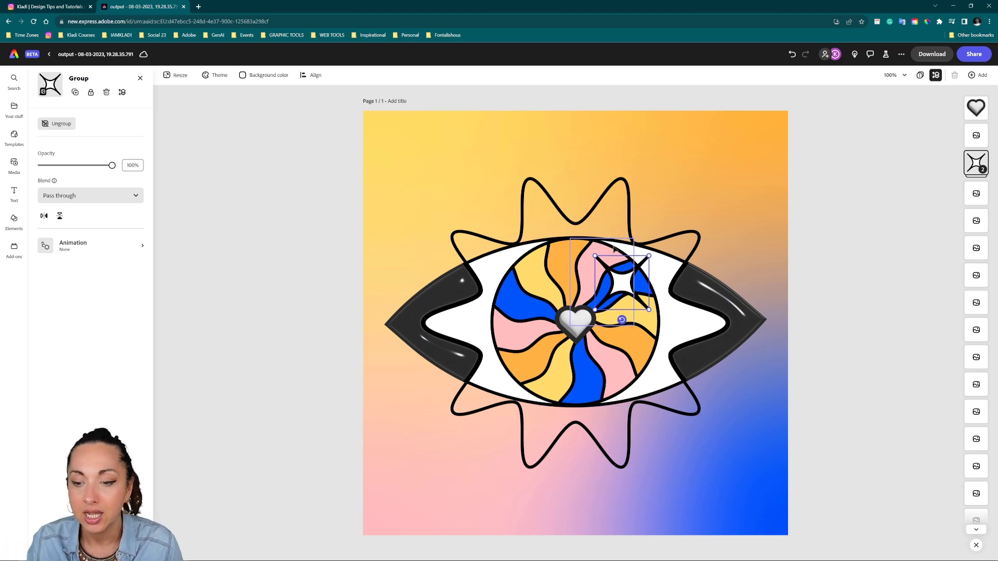
key(ctrl+z)
key(ctrl+z)
Step: Try moving the star's separate pieces one at a time within the iris, undoing each move
click(797, 308)
drag(629, 322, 618, 274)
key(ctrl+z)
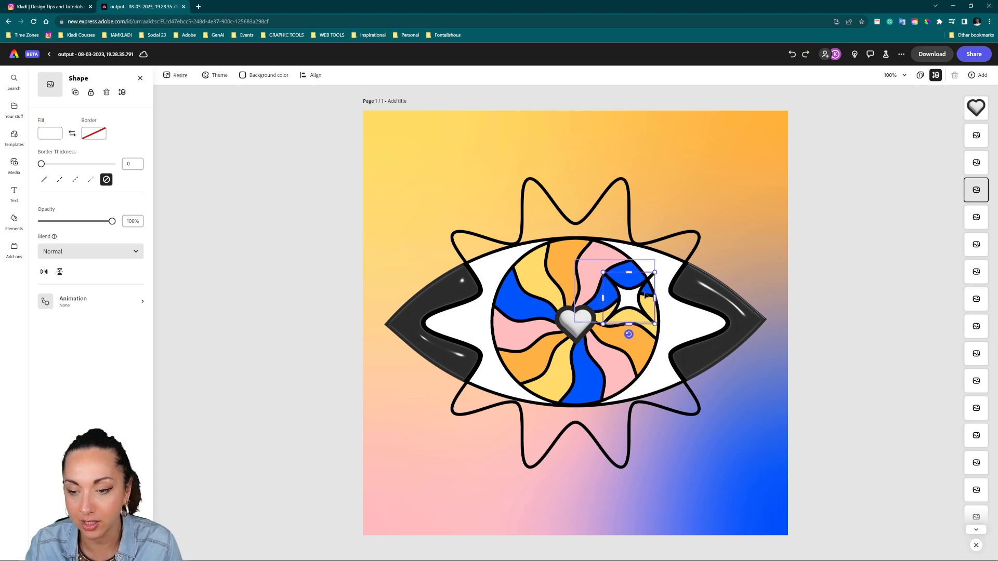
click(800, 296)
drag(642, 284, 651, 270)
key(ctrl+z)
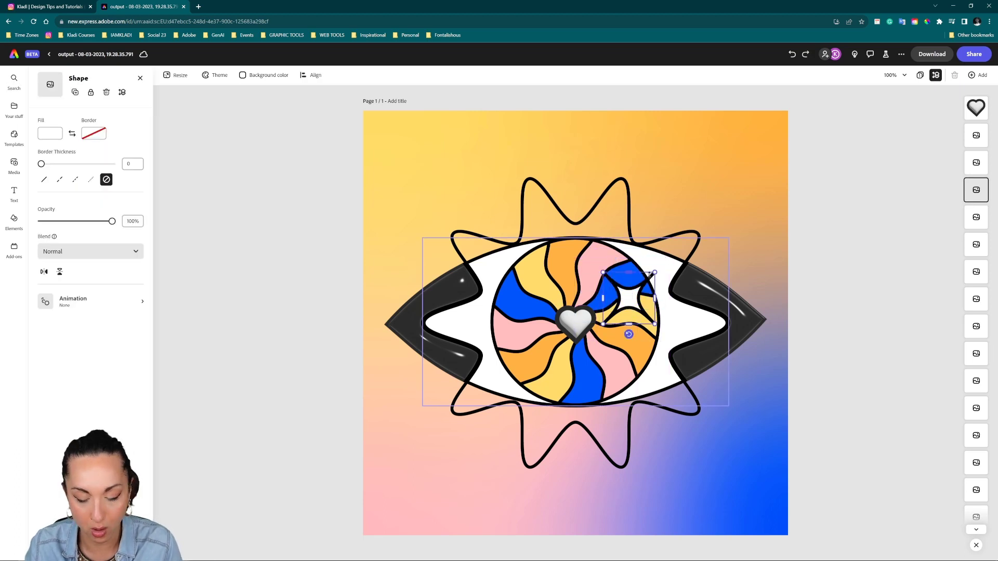
shift+click(652, 293)
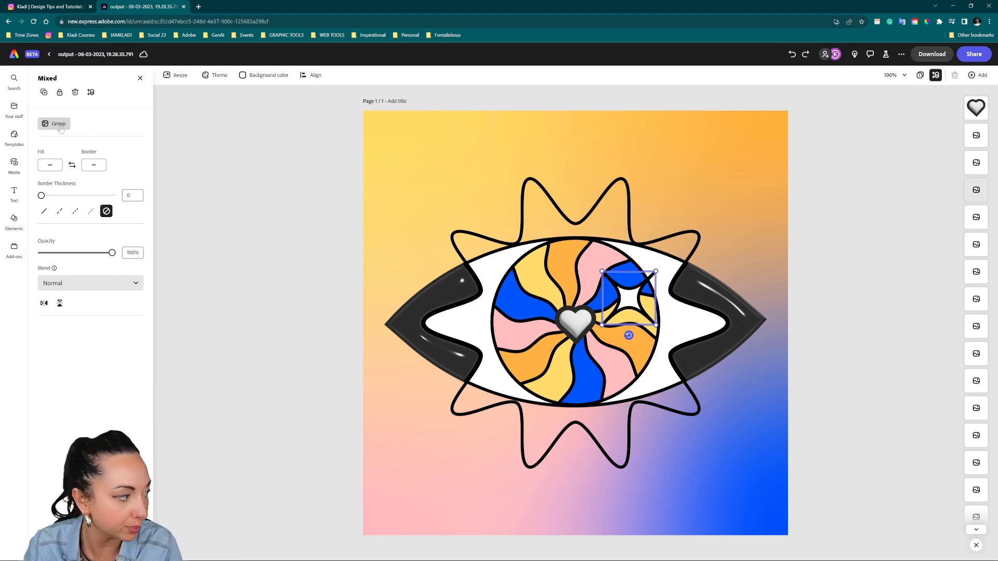
key(ctrl+g)
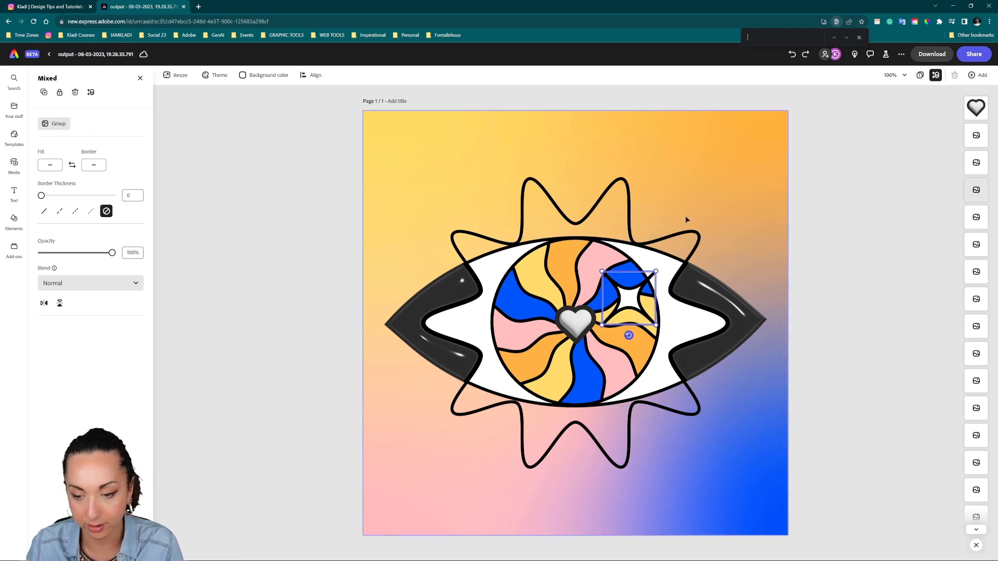
click(828, 249)
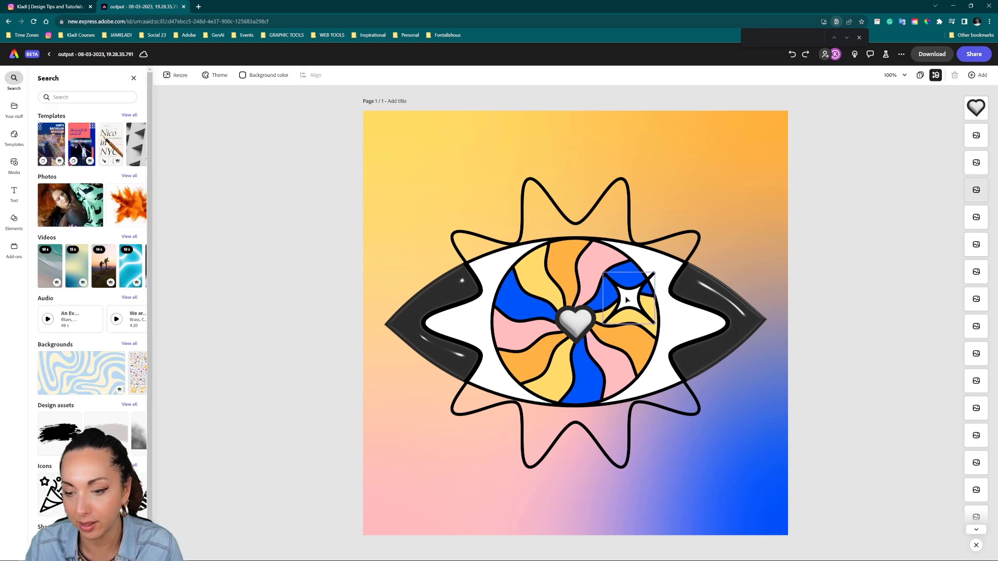
Step: Group the star's white fill with its black outline and reposition the group slightly within the iris
click(654, 309)
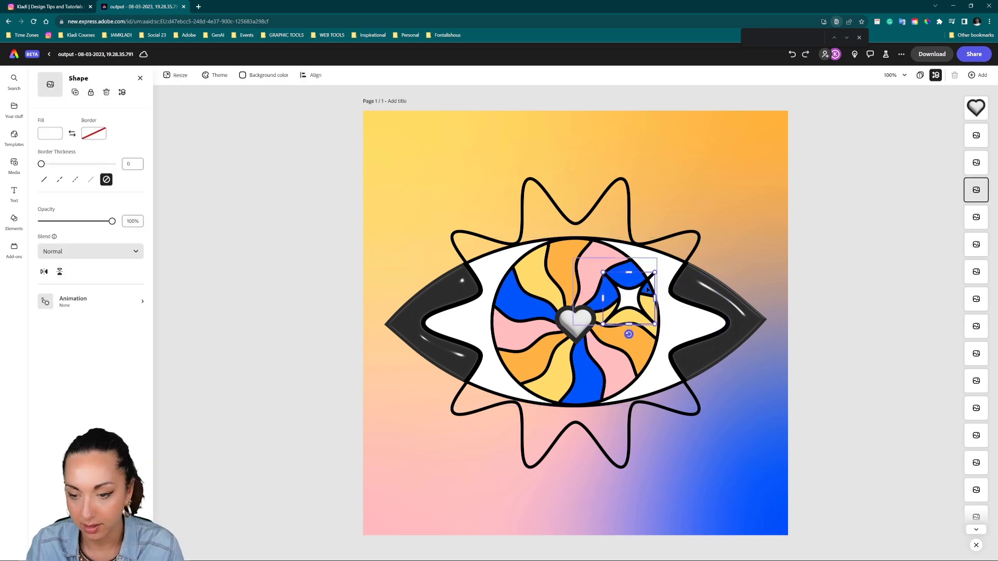
shift+click(639, 301)
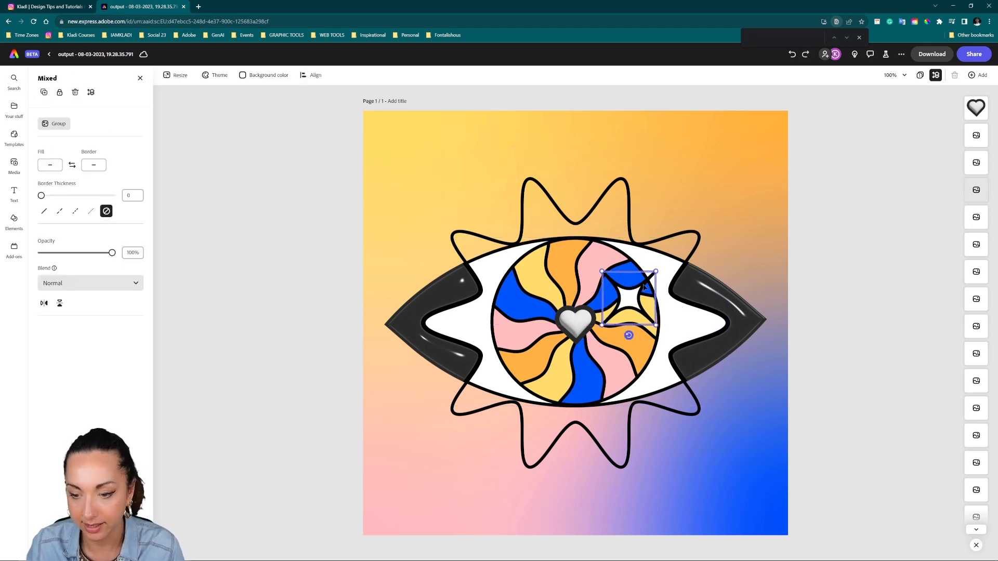
click(57, 124)
mouse_move(626, 294)
mouse_down()
mouse_move(651, 272)
mouse_move(600, 221)
mouse_move(566, 291)
mouse_move(637, 293)
mouse_move(500, 287)
mouse_move(618, 267)
mouse_move(631, 299)
mouse_move(619, 297)
mouse_up()
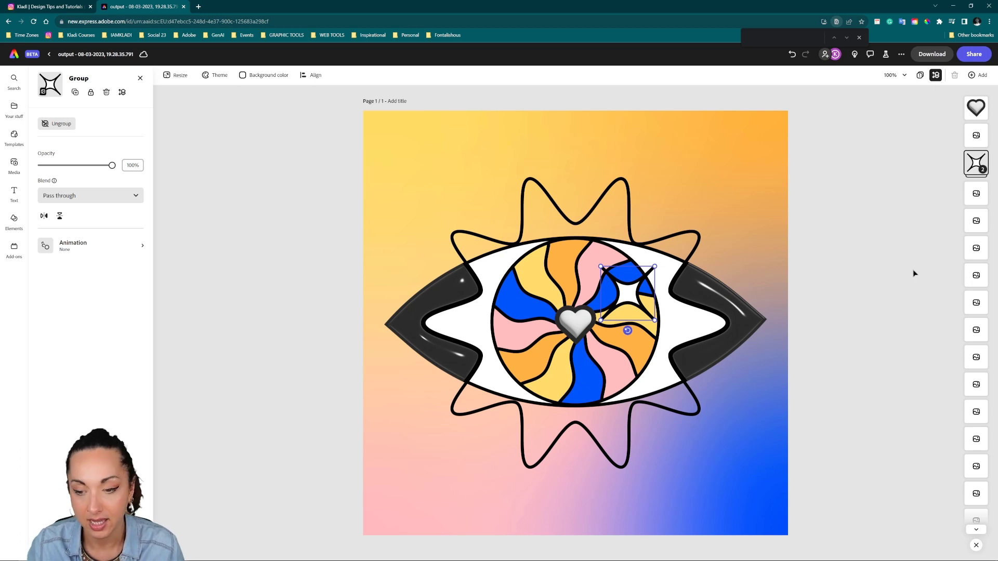
drag(633, 300, 634, 304)
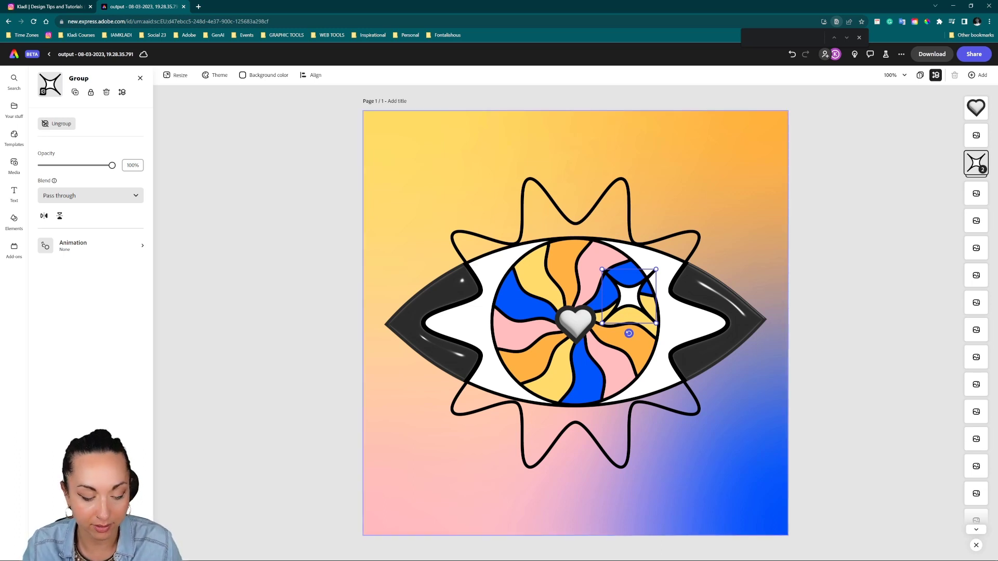
Step: Switch to Illustrator, move the THE POWER OF VISION title slightly down and right above the artboard, and return to Adobe Express
click(237, 554)
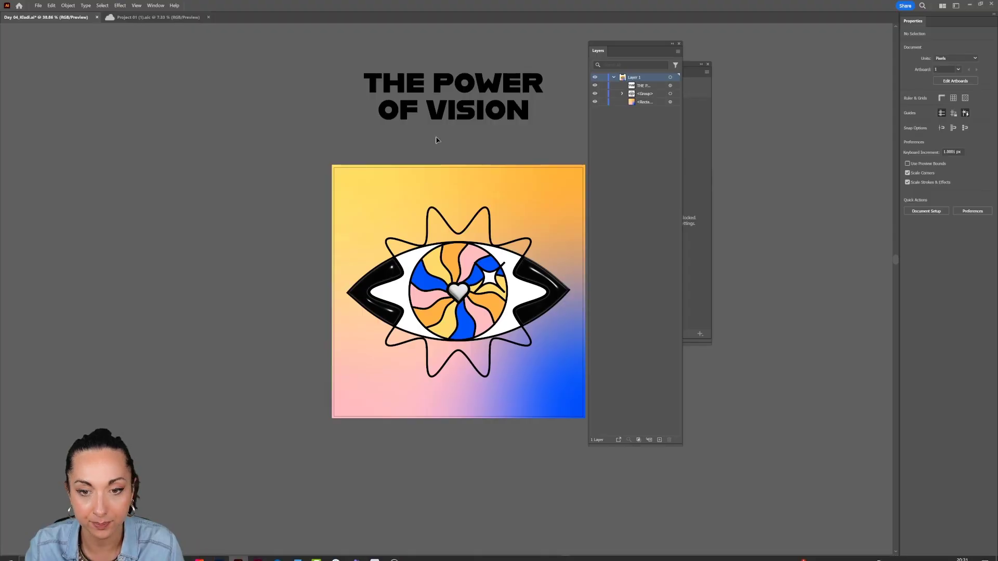
click(445, 110)
drag(445, 111, 467, 121)
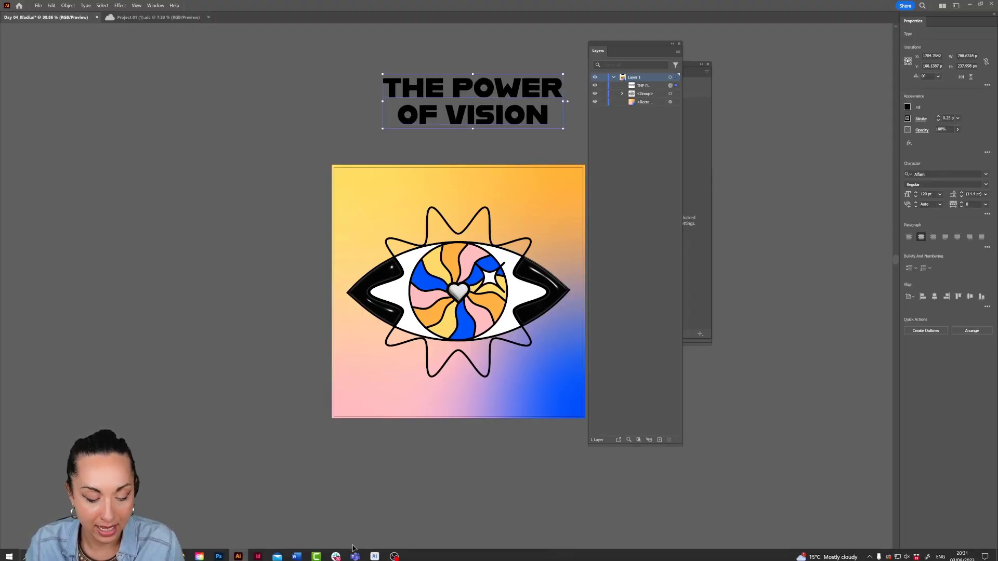
key(super)
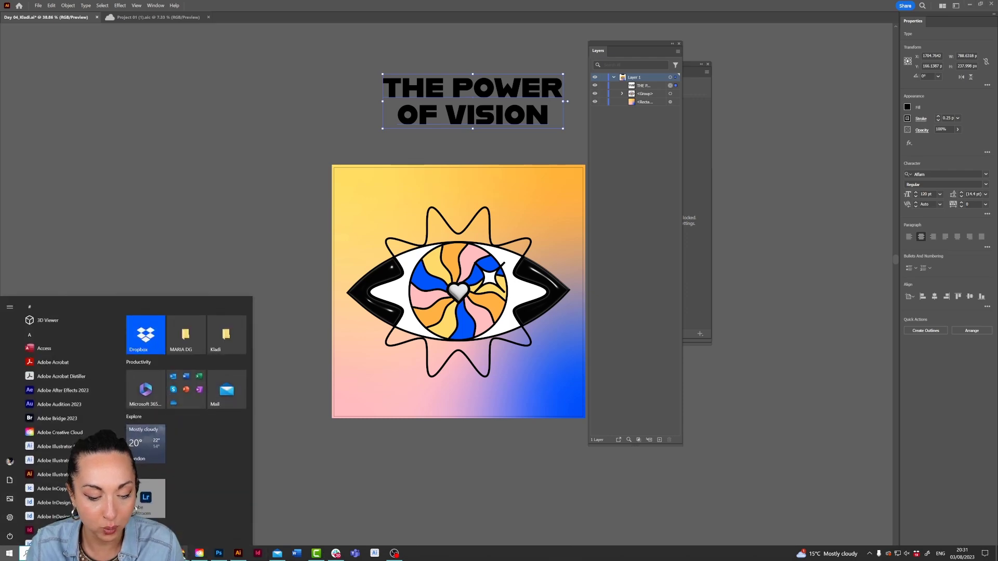
mouse_move(180, 553)
click(252, 528)
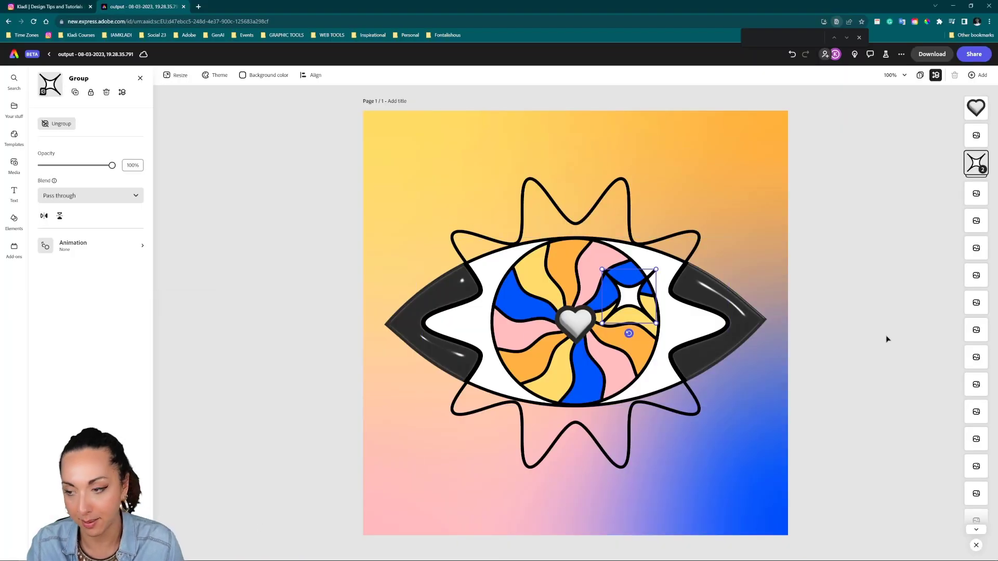
Step: Clear the selection and title the page IG POST
click(887, 338)
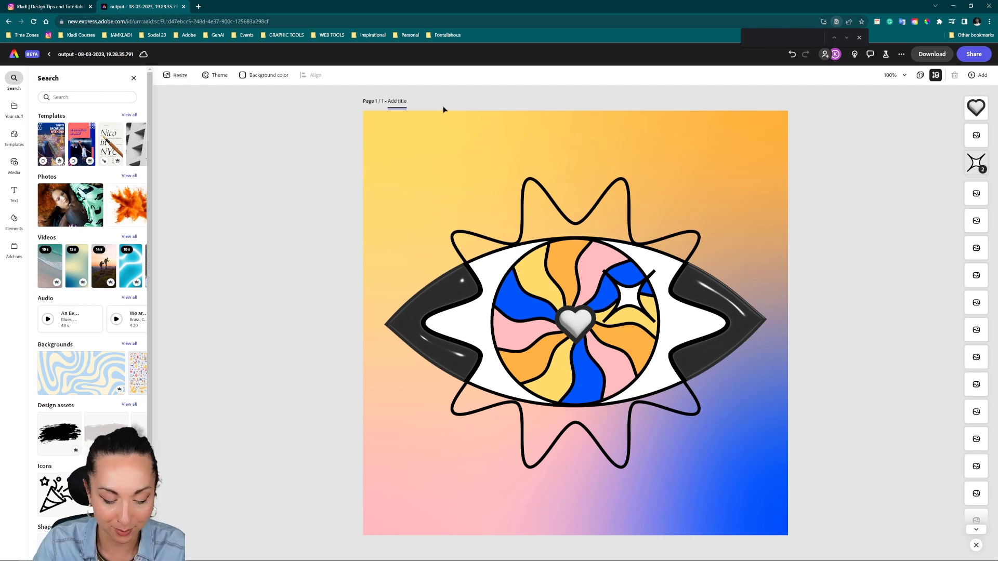
text(IG POST)
key(Return)
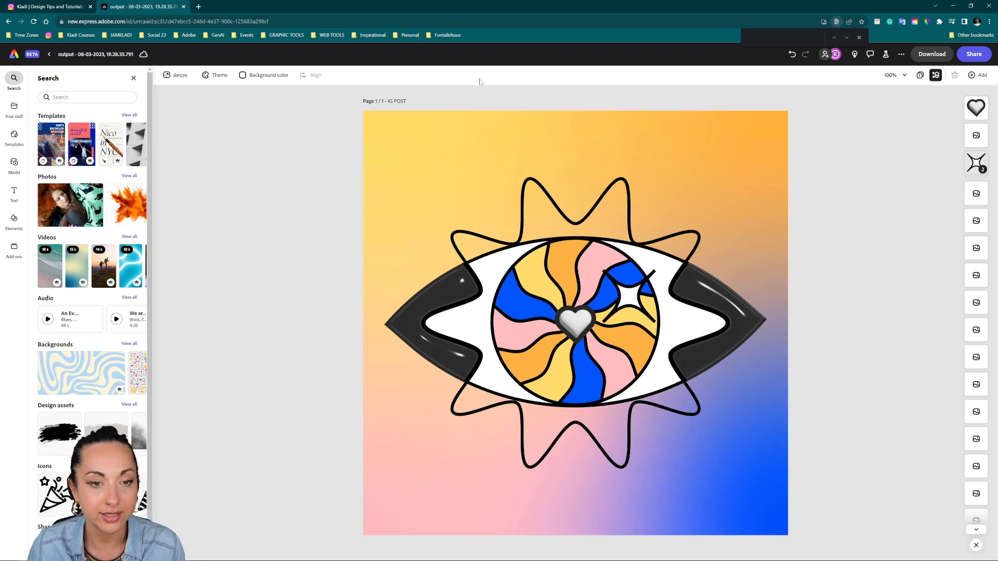
Step: Open the page resize options, duplicate the IG POST page and open the copy for editing
click(175, 76)
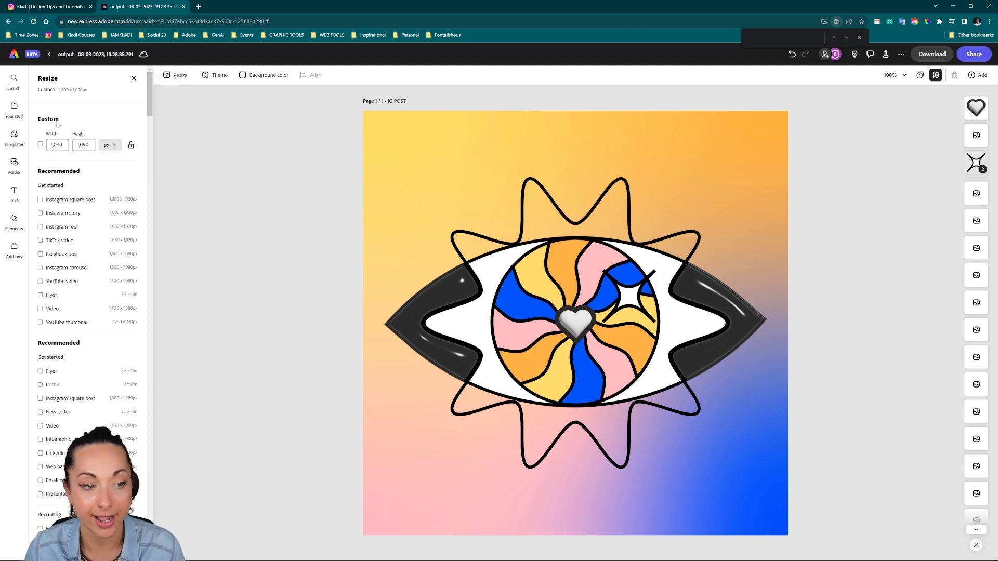
scroll(106, 174, down, 2)
scroll(105, 172, down, 2)
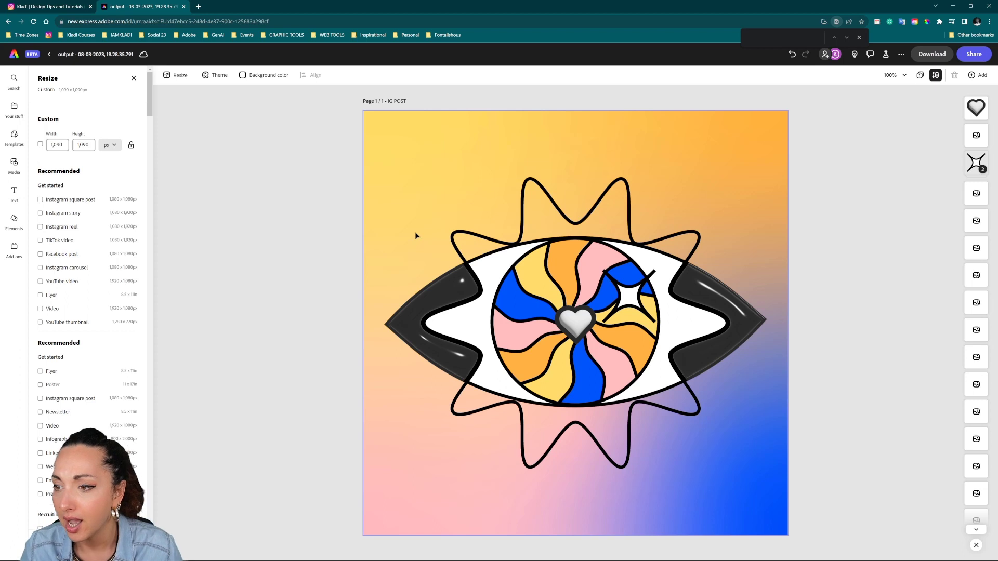
click(919, 75)
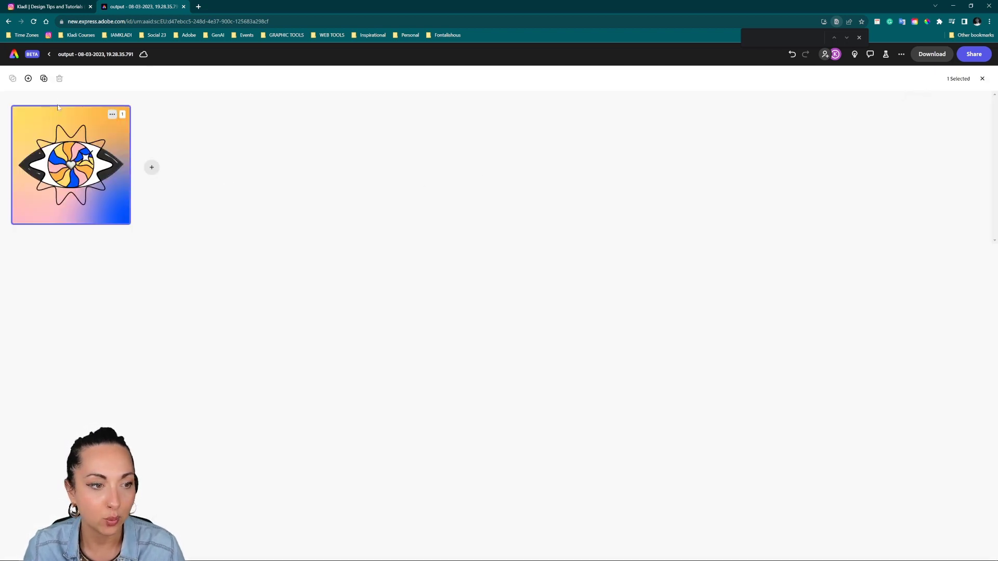
click(44, 80)
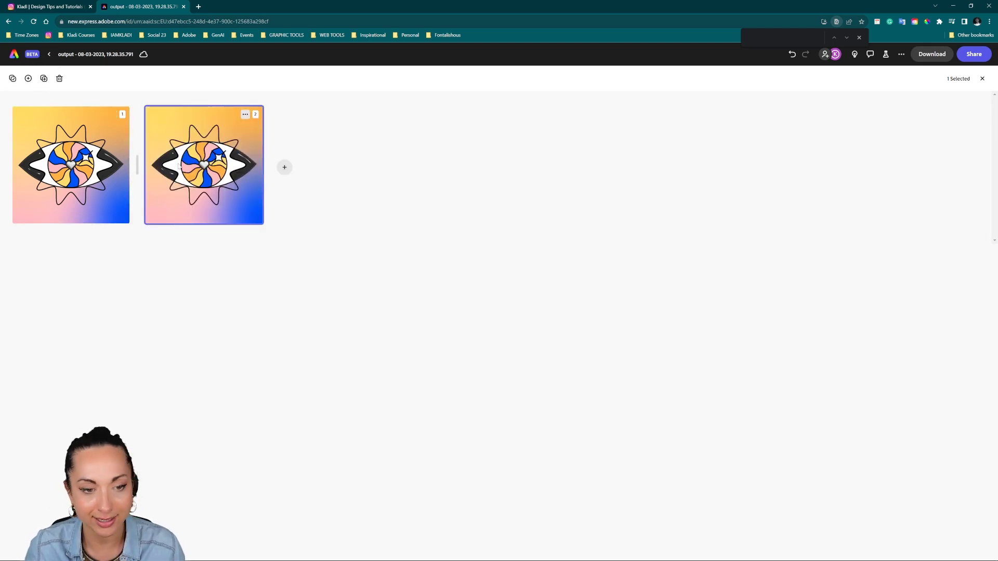
double_click(178, 130)
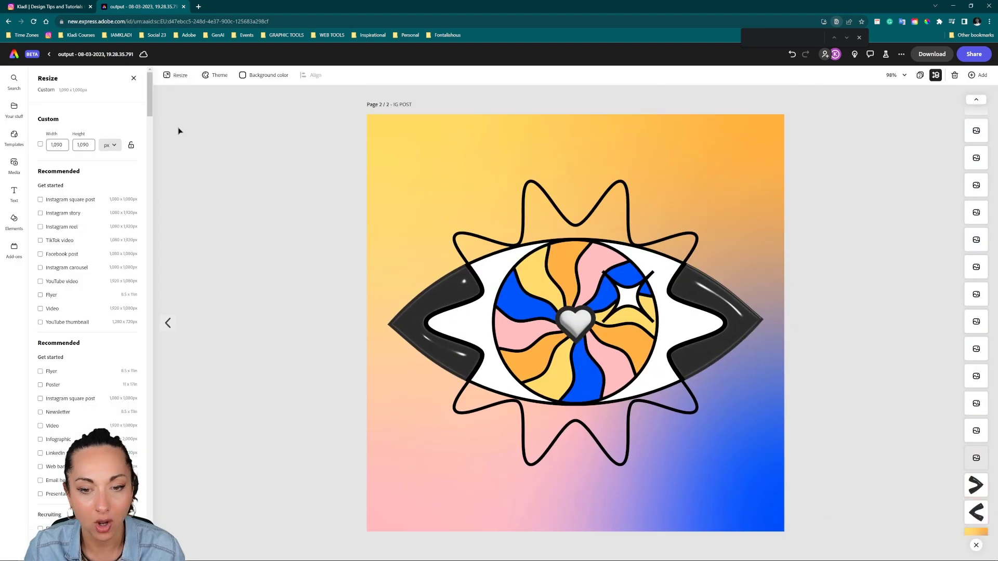
Step: Rename the duplicated page as IG STORY
click(402, 105)
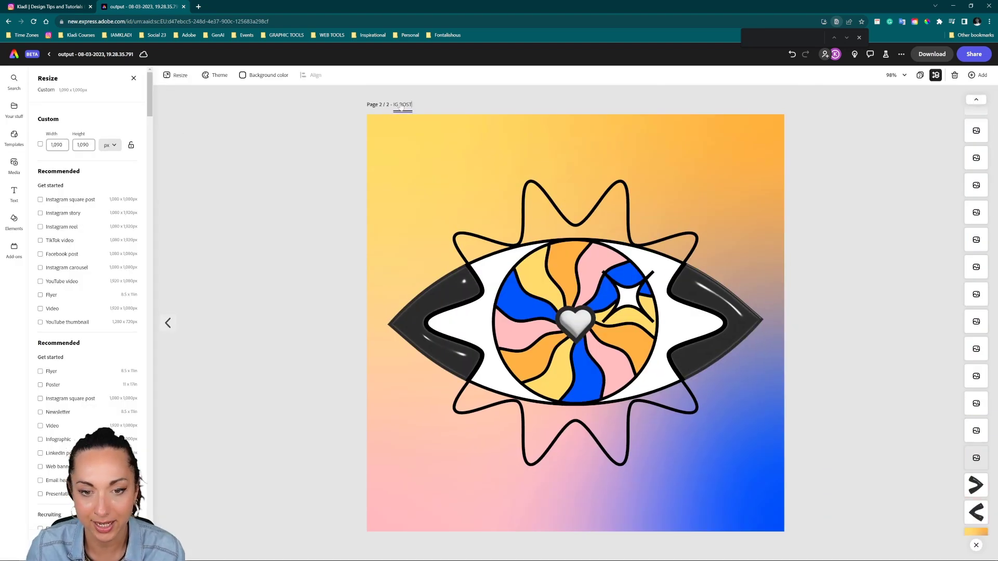
key(BackSpace)
key(BackSpace)
text(ST)
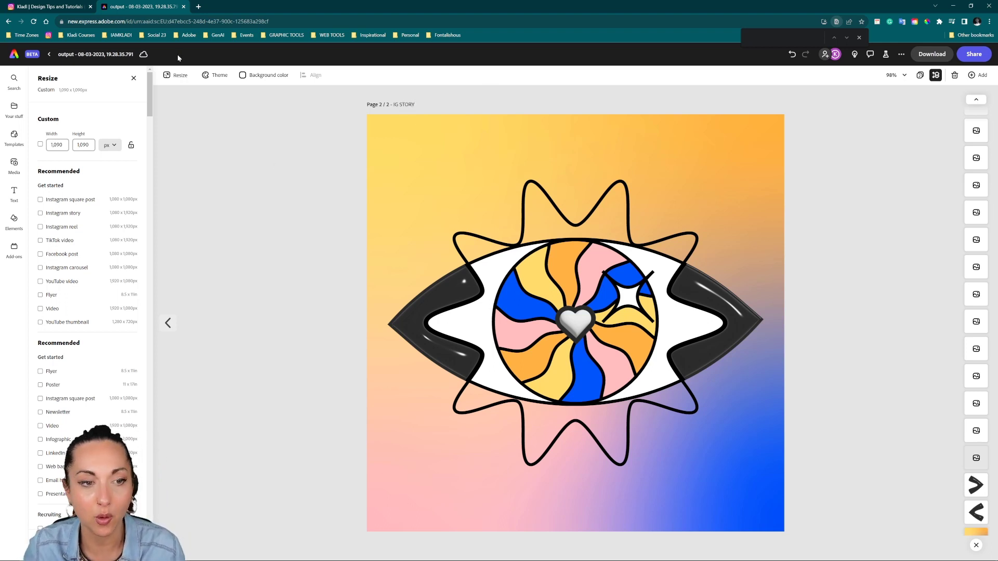
Step: Resize the IG STORY page to the Instagram story preset, 1,080 x 1,920 px
click(41, 213)
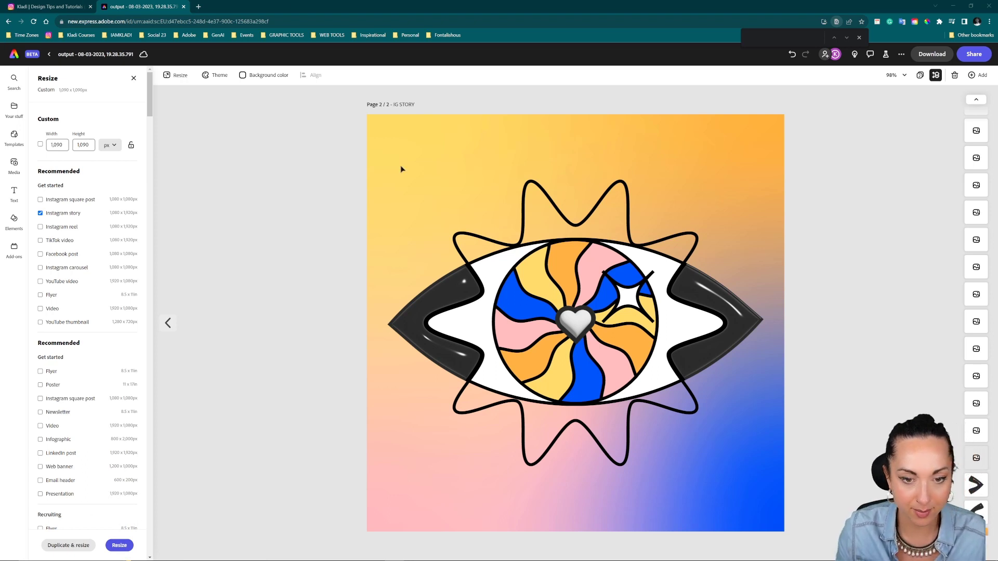
key(ctrl+plus)
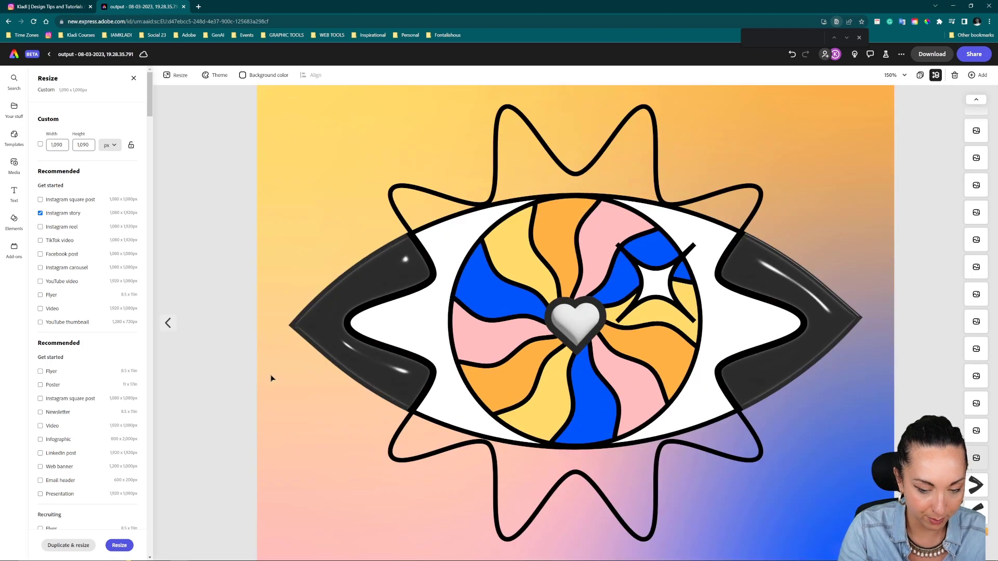
key(ctrl+minus)
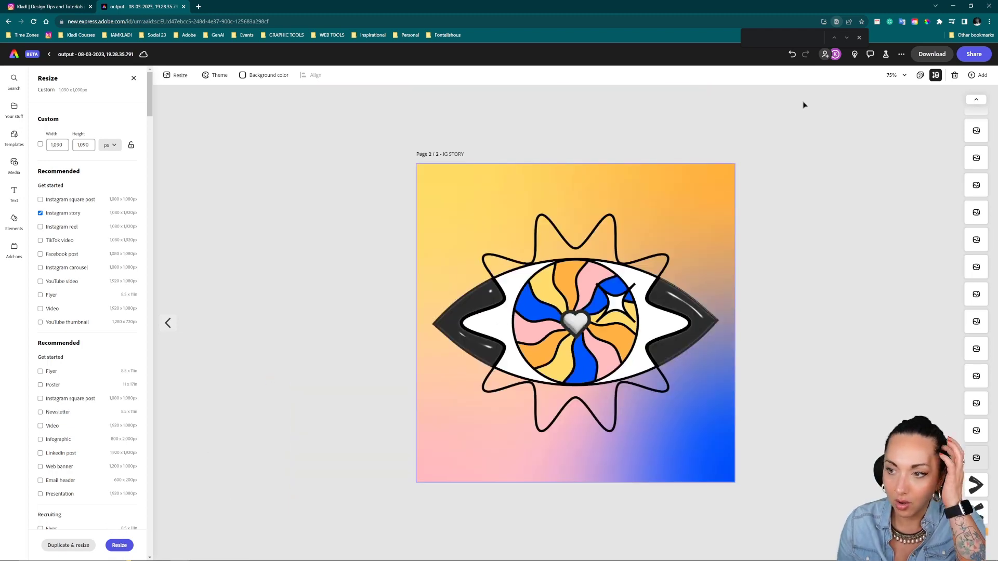
click(859, 37)
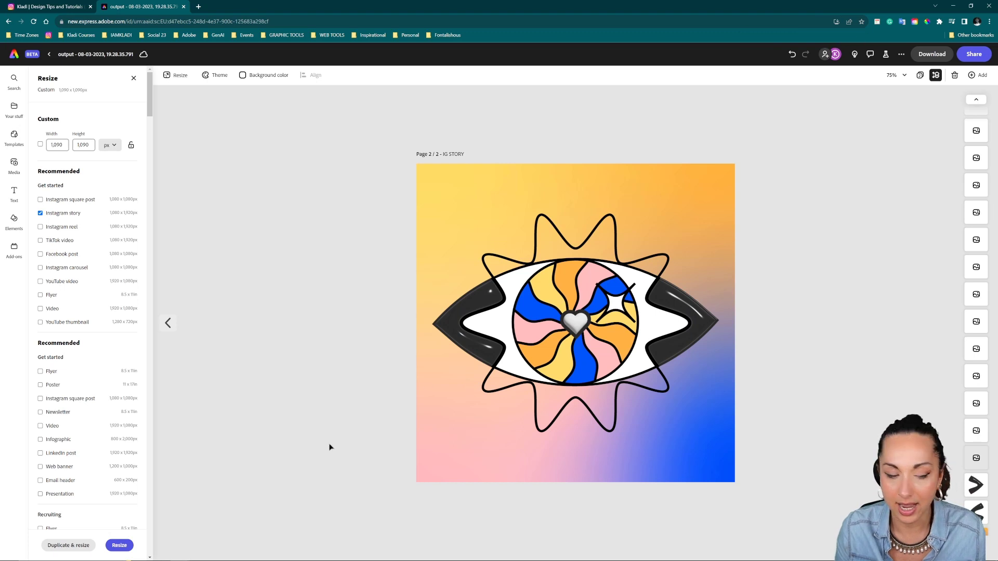
click(129, 550)
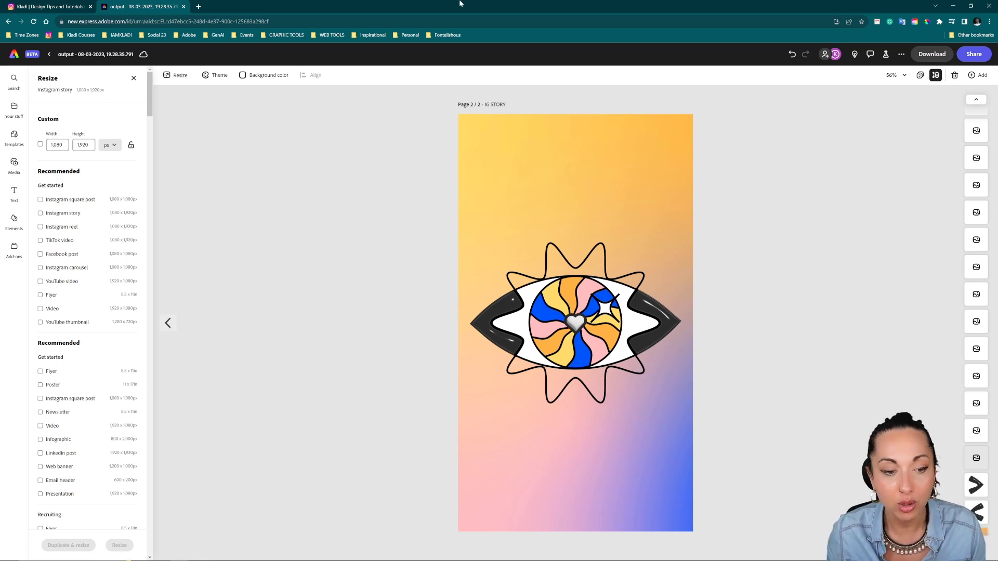
Step: Switch to Illustrator, shift the THE POWER OF VISION title leftward, copy it, and paste it onto the IG STORY page in Adobe Express
mouse_move(261, 547)
key(super)
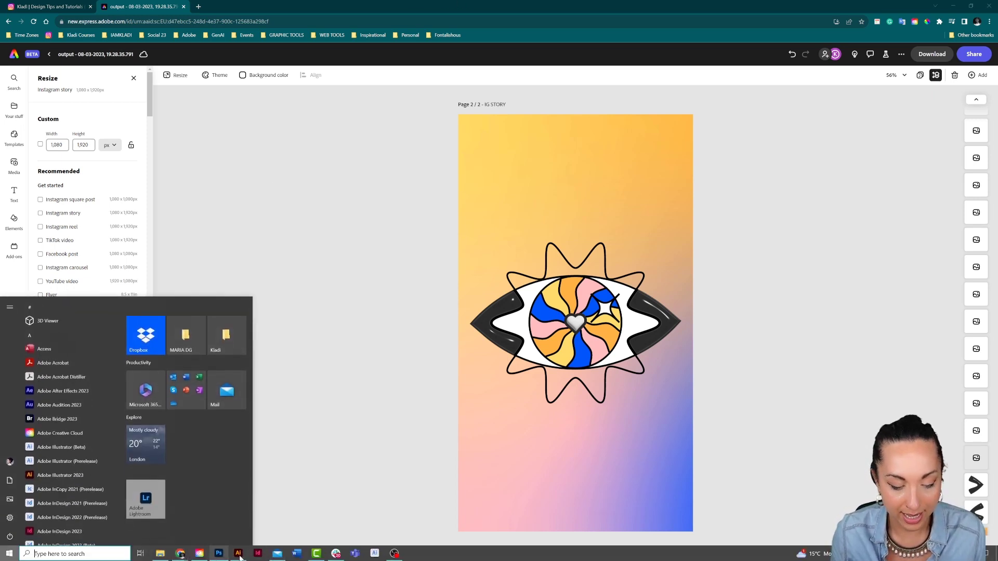
click(238, 554)
drag(535, 78, 438, 73)
key(ctrl)
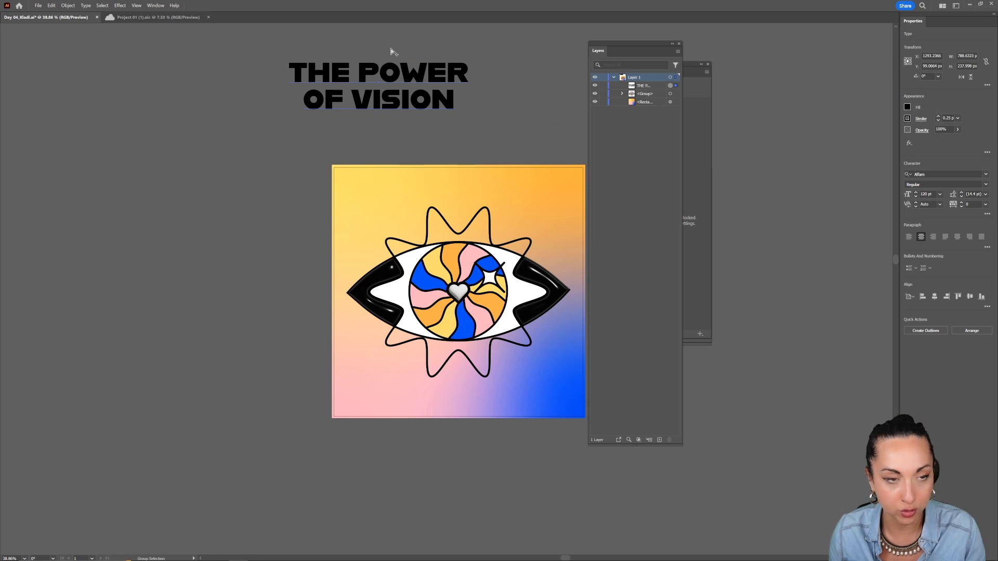
key(super)
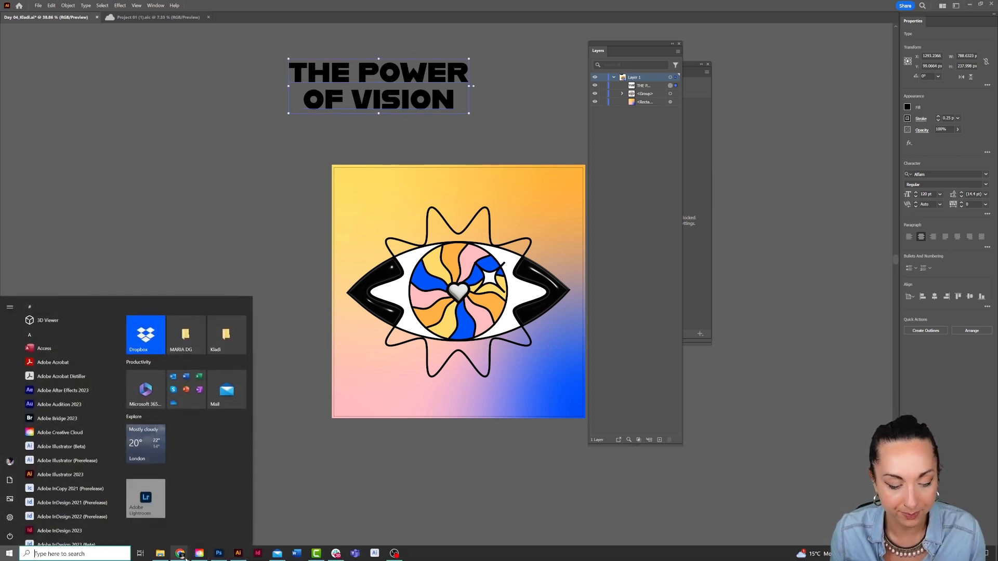
click(229, 523)
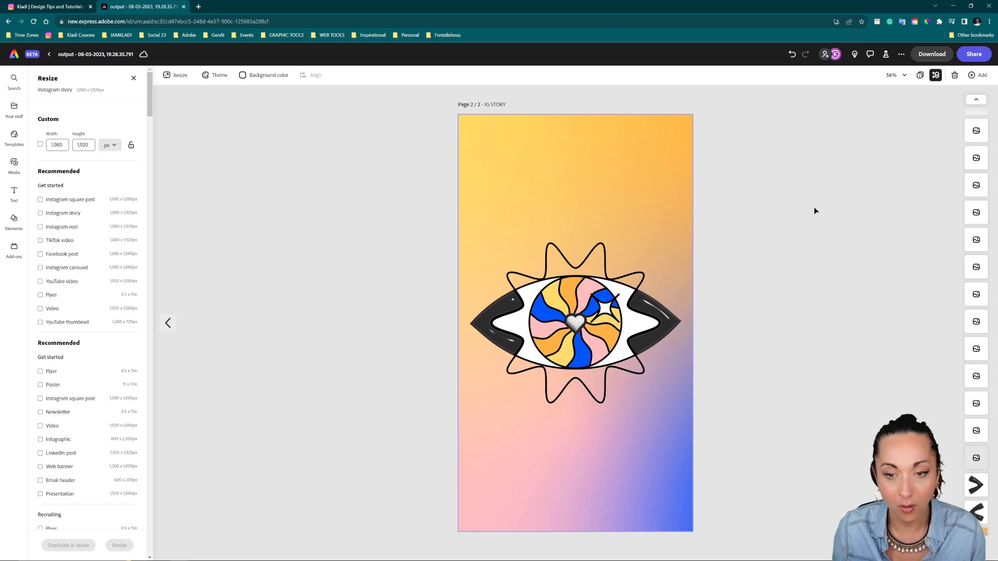
key(ctrl+v)
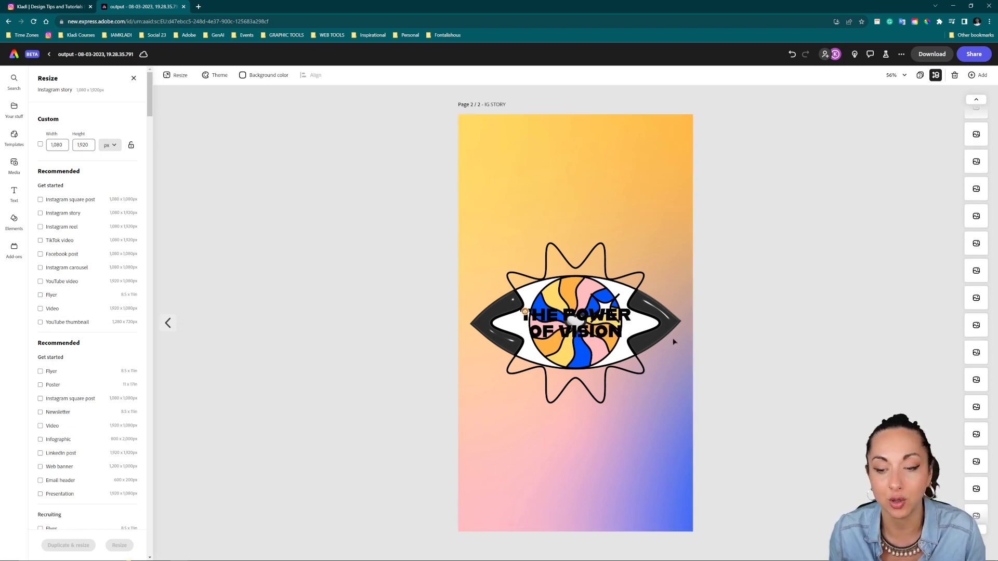
Step: Place the pasted title above the eye, enlarge it to nearly the page width and centre it horizontally
drag(614, 316, 630, 186)
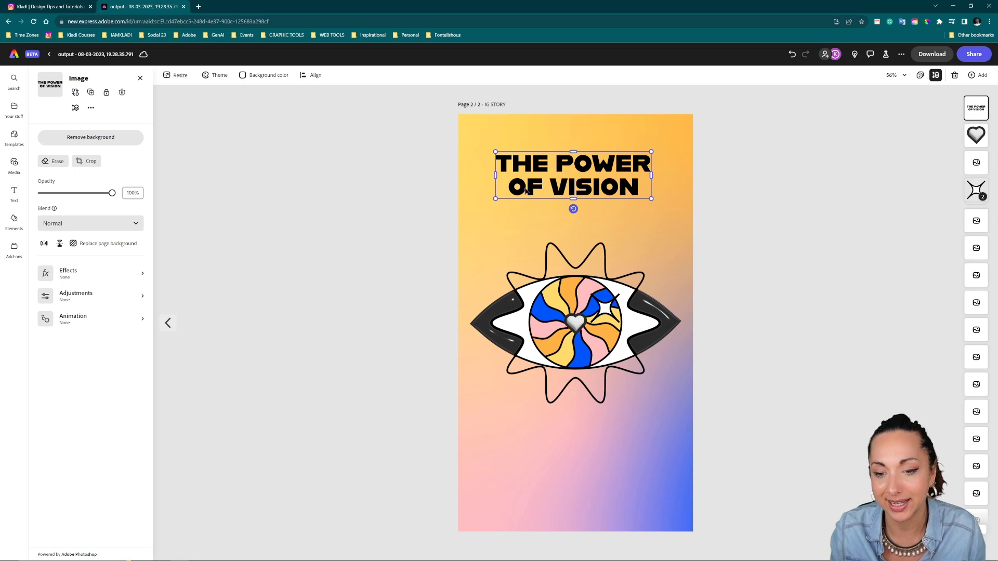
drag(495, 198, 484, 202)
drag(548, 193, 554, 191)
click(831, 185)
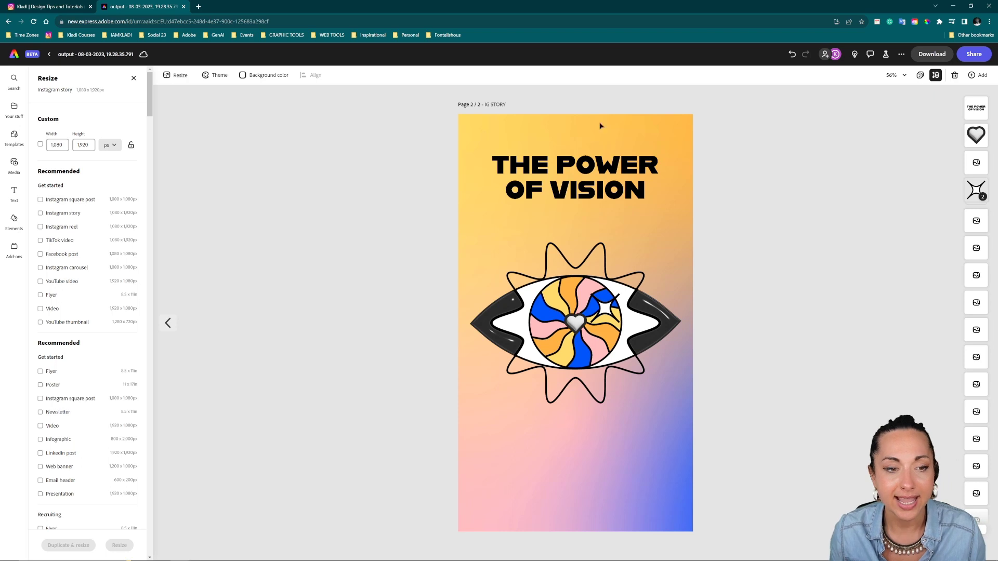
Step: Duplicate the IG STORY page, open the copy and title it IG STORY v2
click(924, 78)
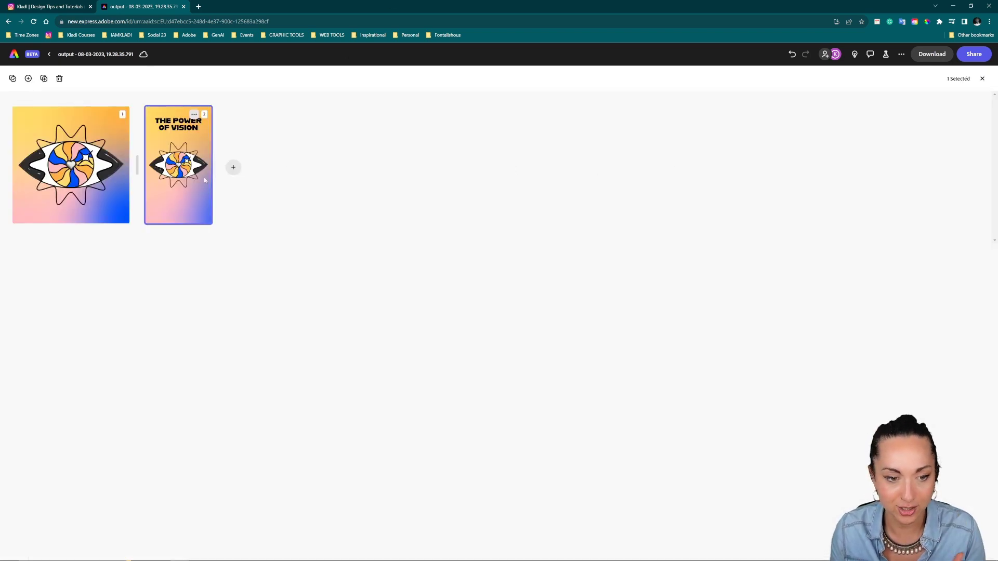
click(44, 78)
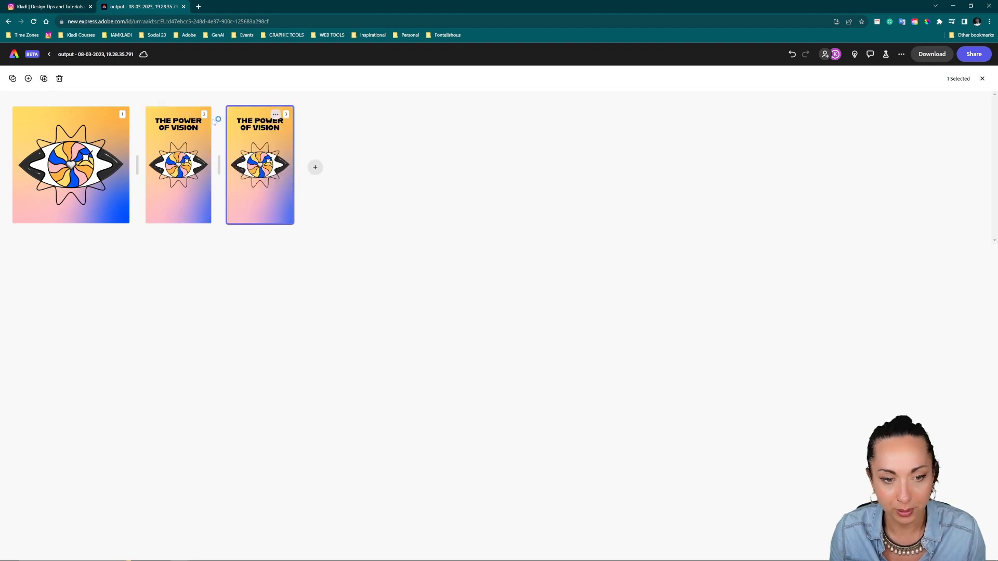
double_click(265, 153)
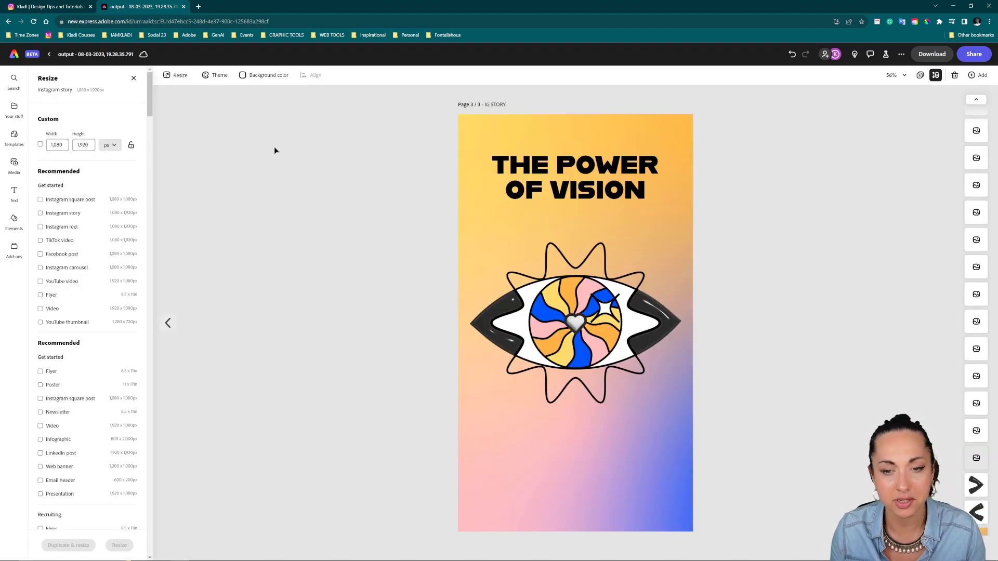
click(503, 108)
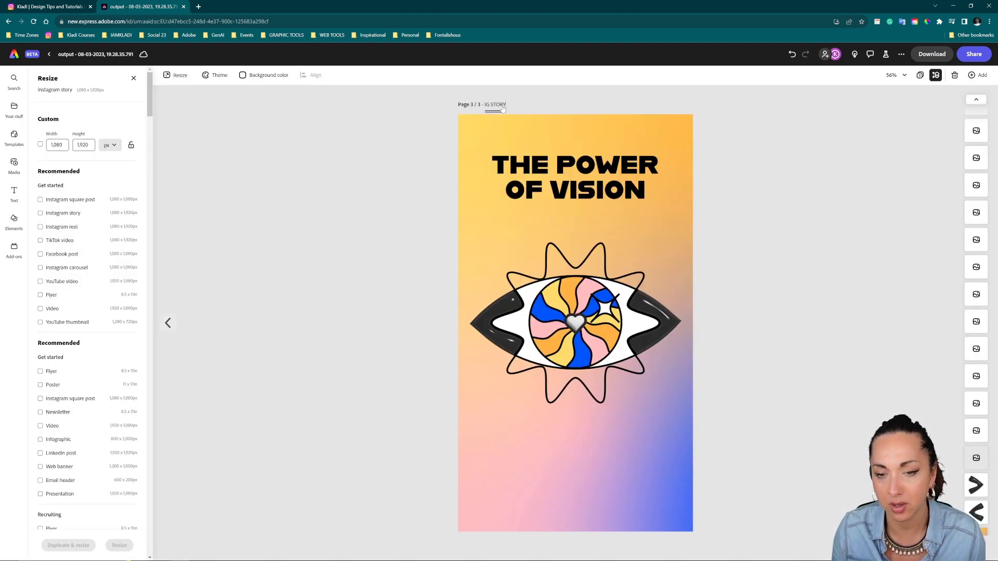
click(447, 201)
Step: Delete all the eye artwork pieces from the IG STORY v2 page, keeping the title and the gradient background
click(580, 347)
drag(762, 408, 422, 259)
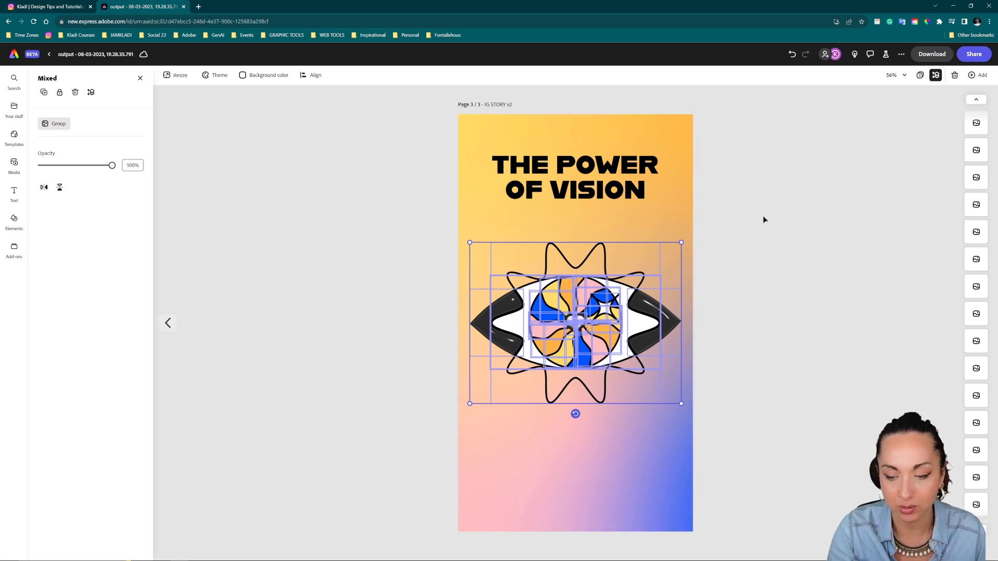
key(Delete)
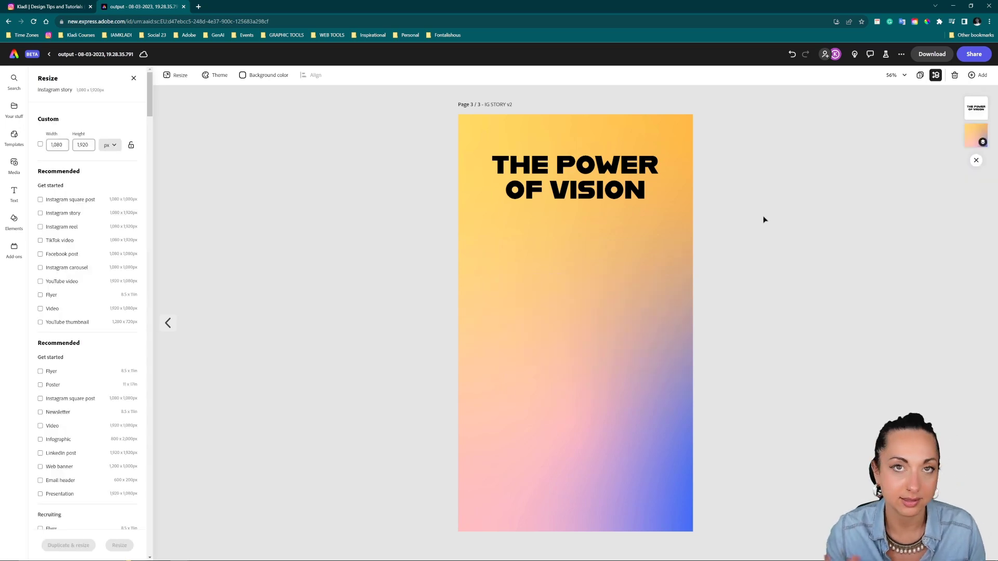
Step: Copy the vertical eye-and-drop group from Illustrator's Project 01 (1) document and paste it onto the IG STORY v2 page in Adobe Express
mouse_move(325, 560)
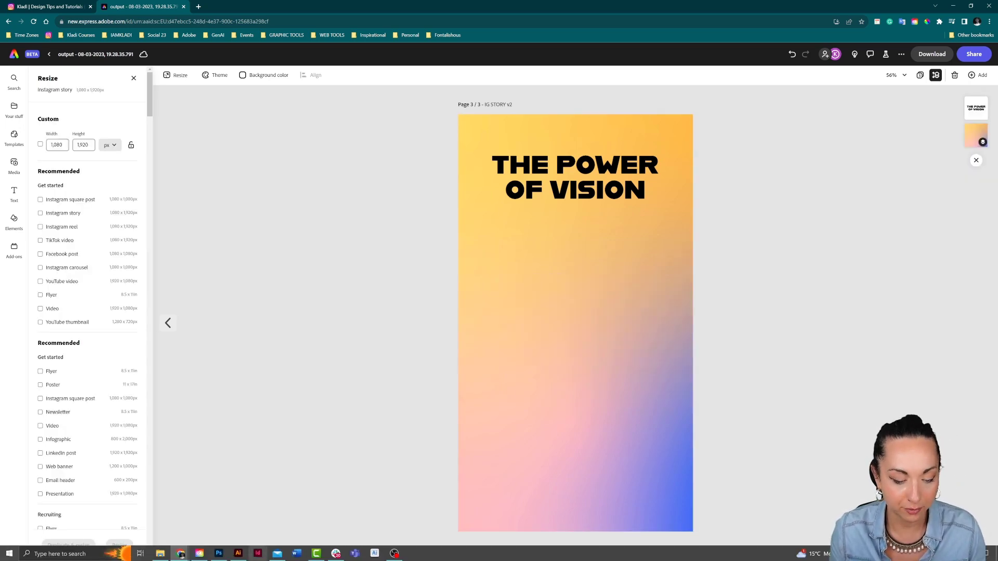
click(238, 554)
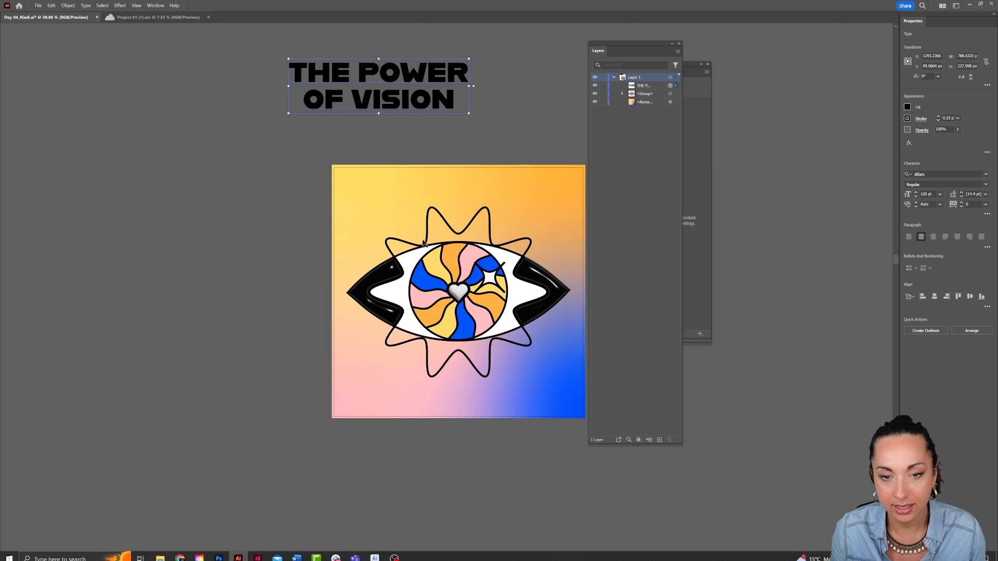
click(151, 18)
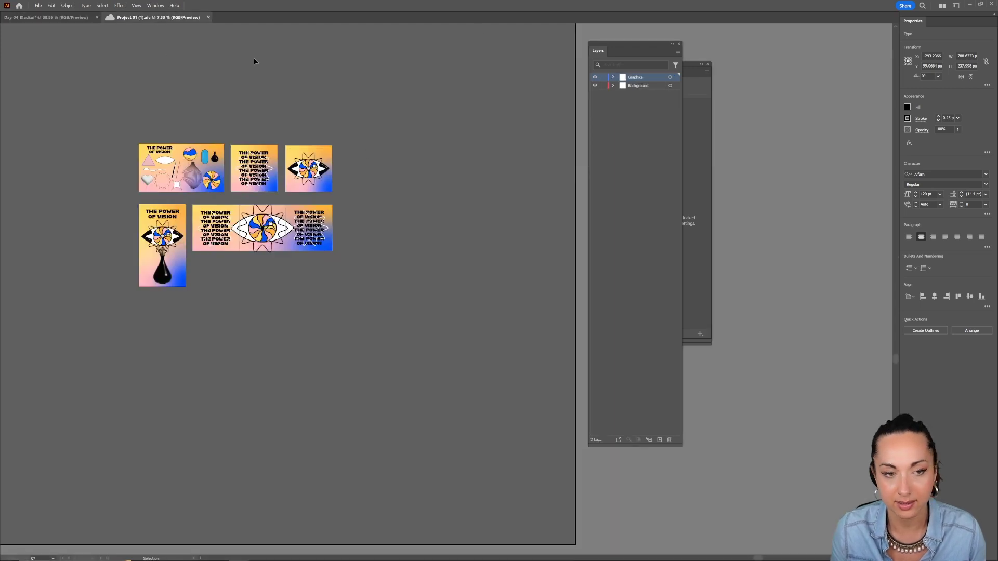
click(168, 240)
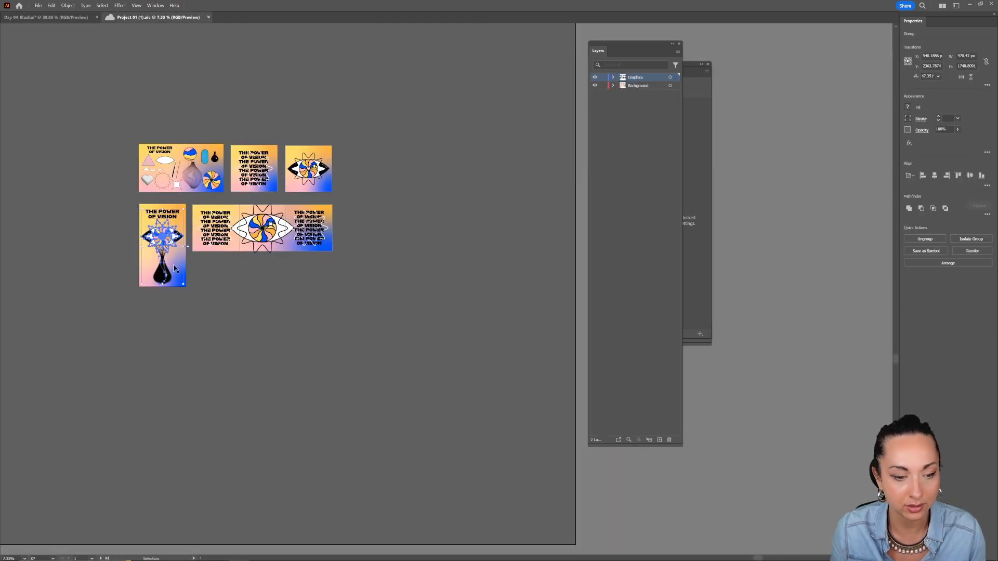
key(ctrl+alt)
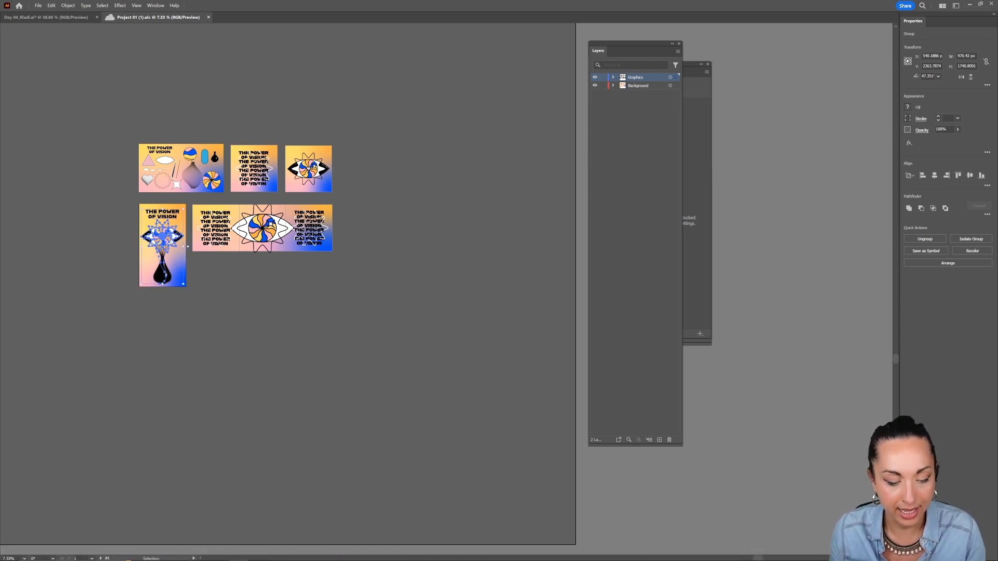
key(super)
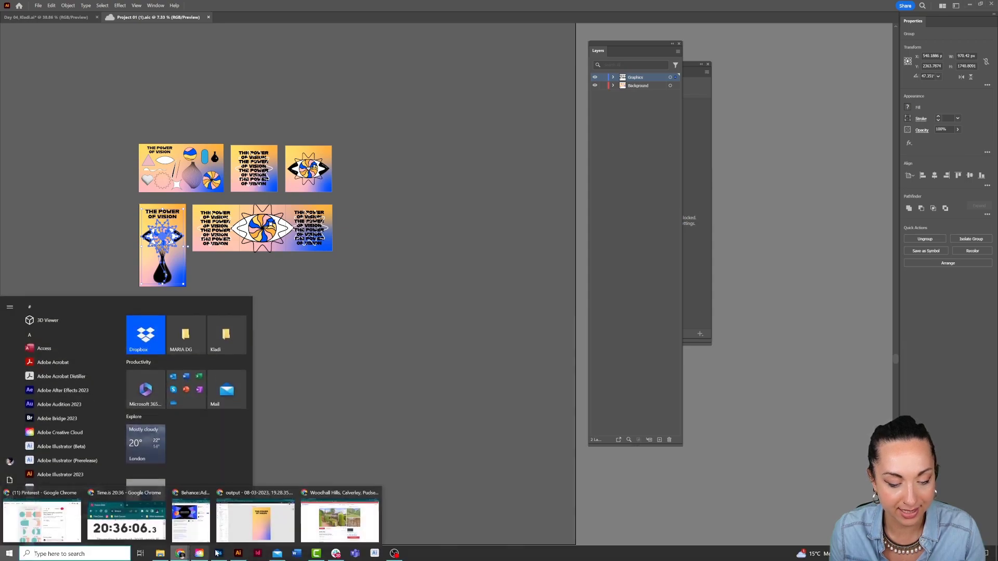
click(253, 535)
key(ctrl+v)
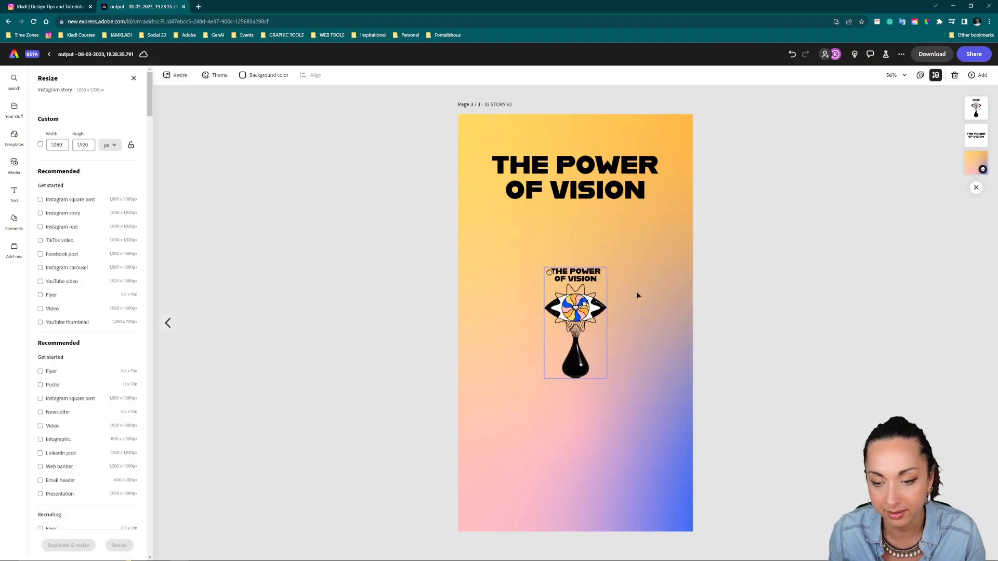
Step: Enlarge the pasted eye-and-drop image and place it below the title on the IG STORY v2 page
drag(544, 380, 562, 333)
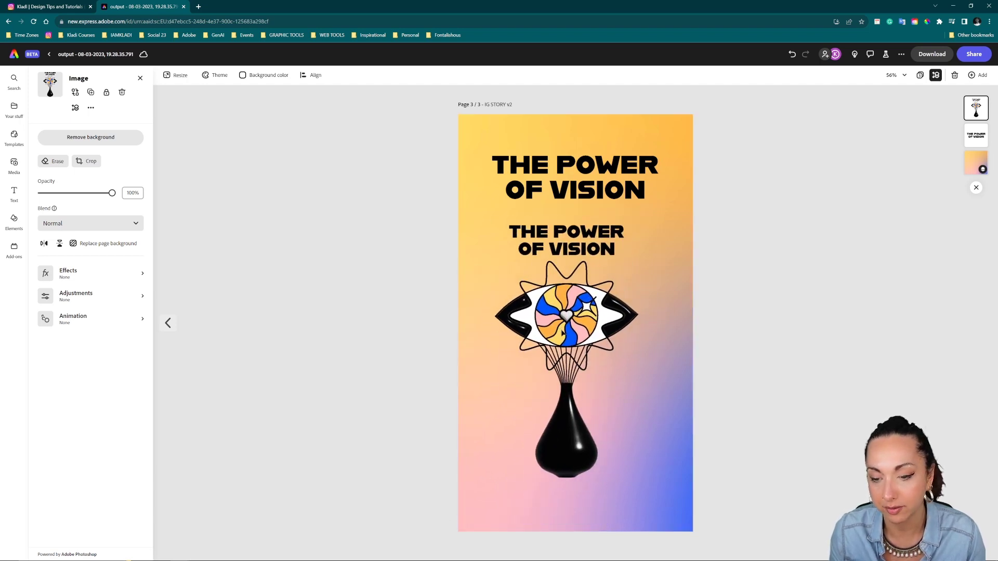
double_click(577, 248)
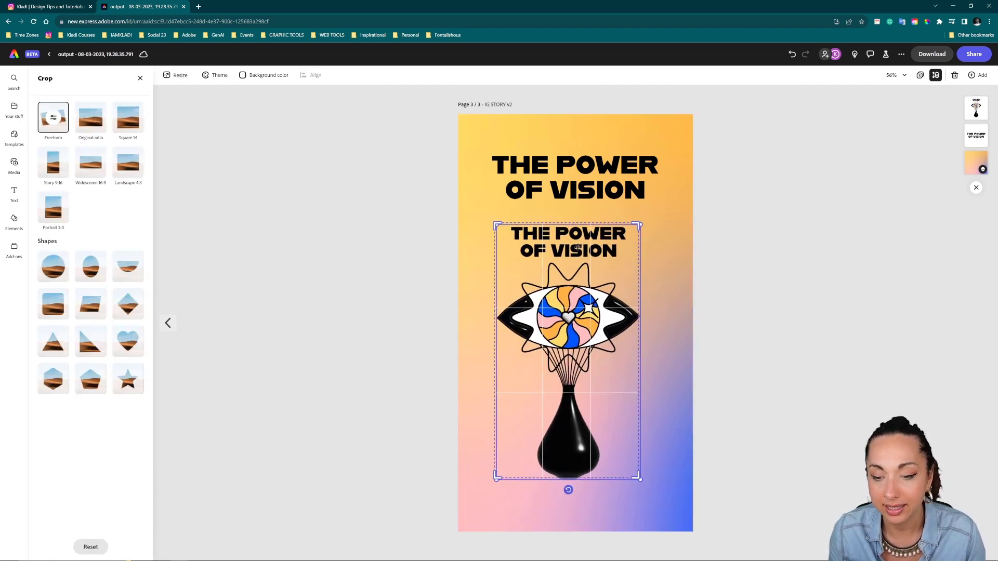
drag(578, 248, 568, 244)
key(ctrl+z)
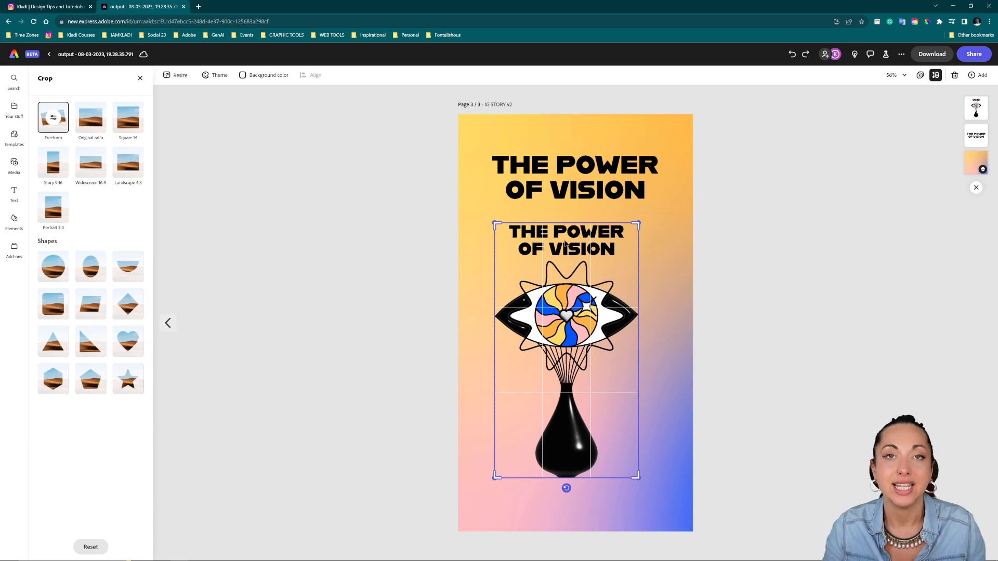
click(726, 313)
click(726, 313)
Step: Crop the duplicate THE POWER OF VISION title off the top of the eye-and-drop image
mouse_move(587, 253)
mouse_down()
mouse_move(637, 257)
mouse_move(563, 268)
mouse_move(569, 239)
mouse_move(578, 247)
mouse_up()
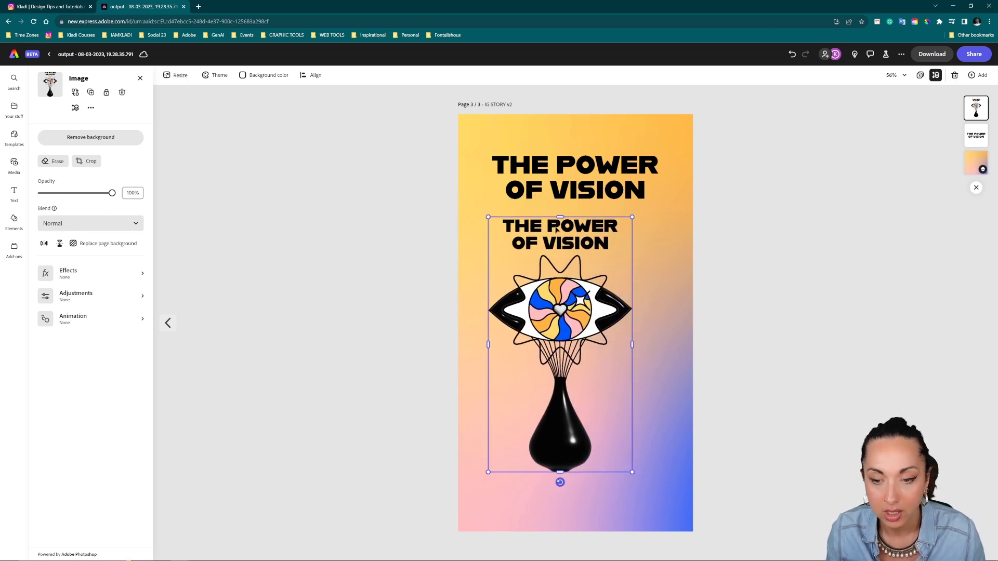
drag(560, 218, 560, 217)
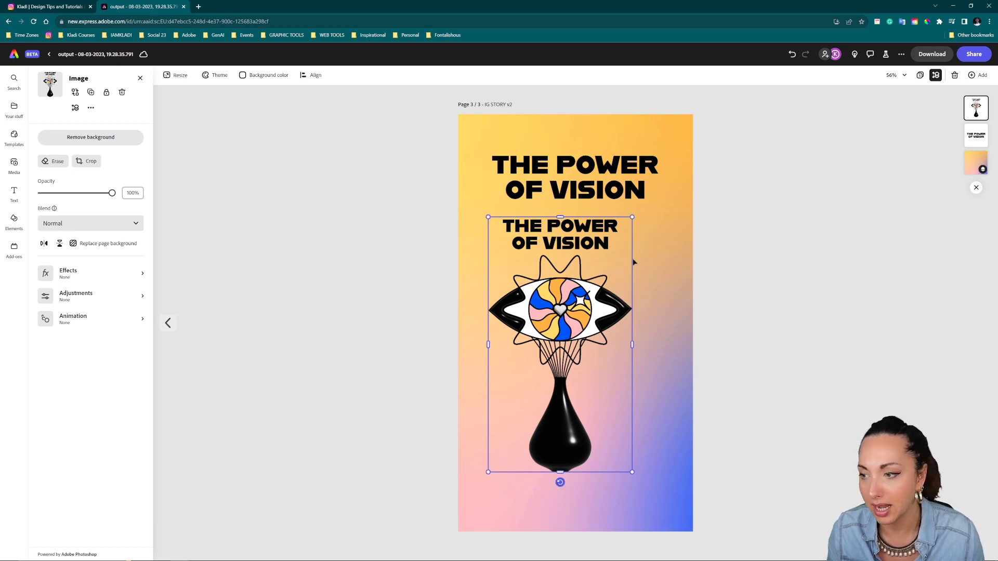
click(90, 161)
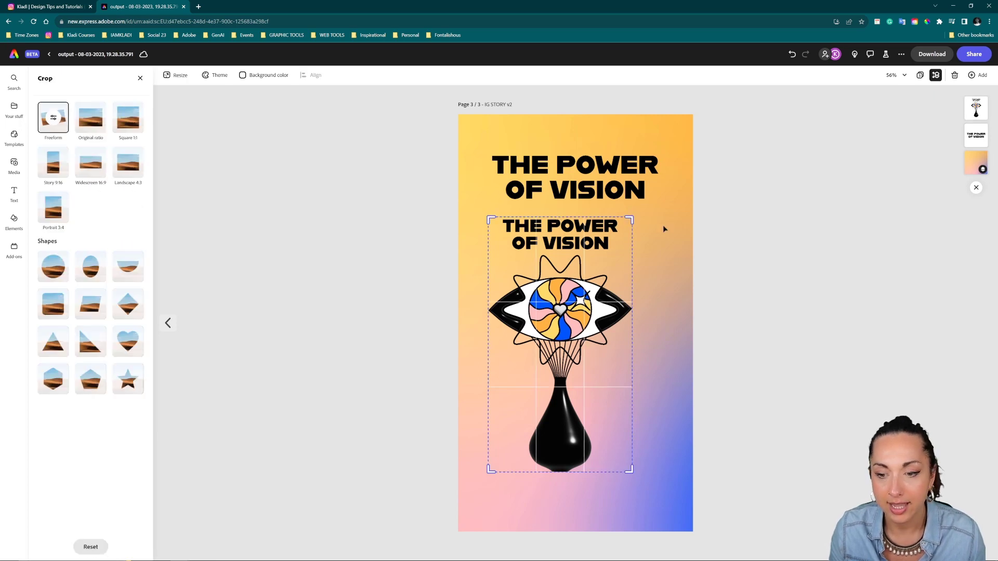
drag(630, 220, 659, 261)
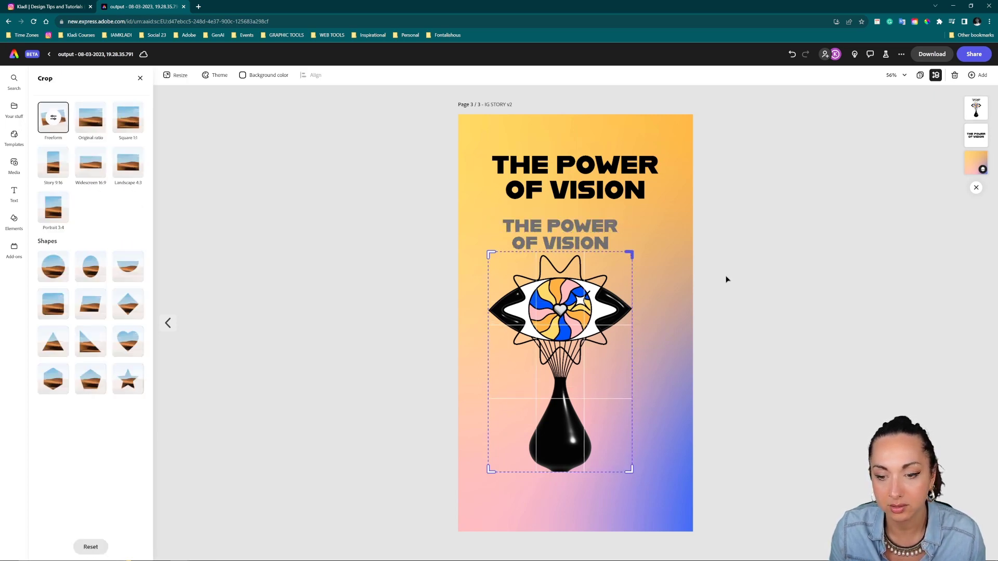
click(795, 293)
click(793, 292)
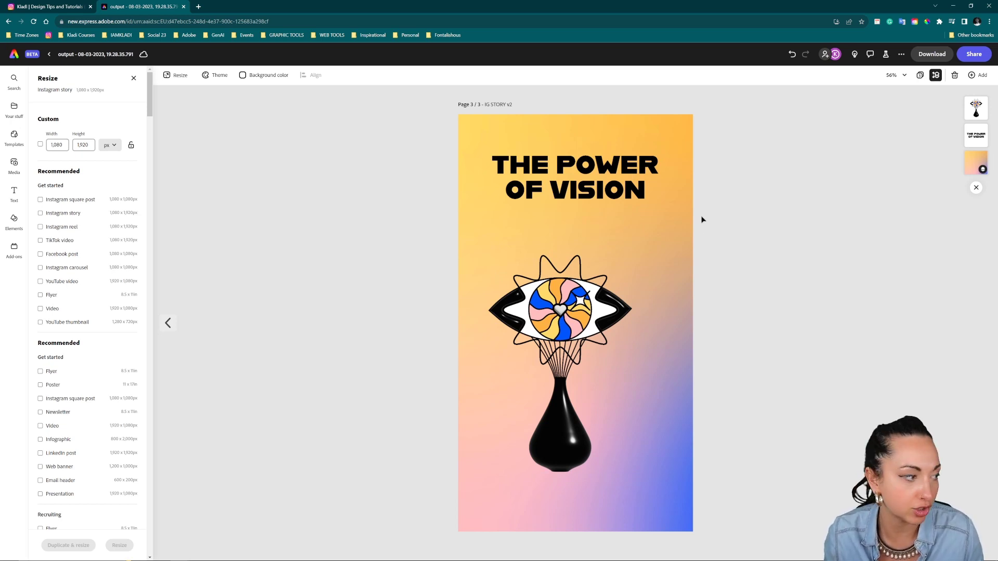
Step: Enlarge the cropped eye-and-drop image to most of the page width and centre it horizontally below the title
drag(571, 305, 586, 300)
drag(504, 463, 453, 541)
drag(536, 367, 561, 334)
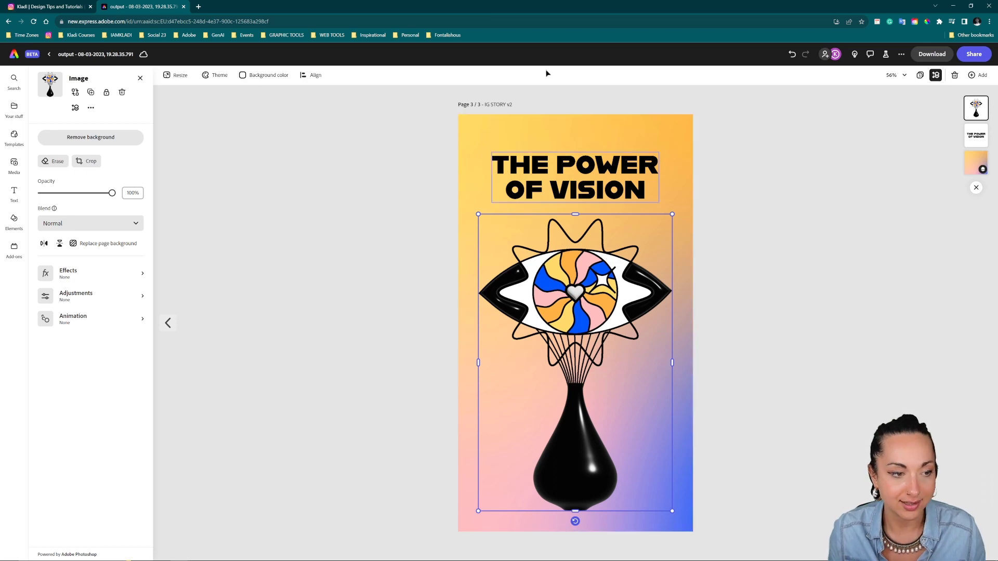
Step: Show the list of brands and libraries among your own stored content
click(175, 76)
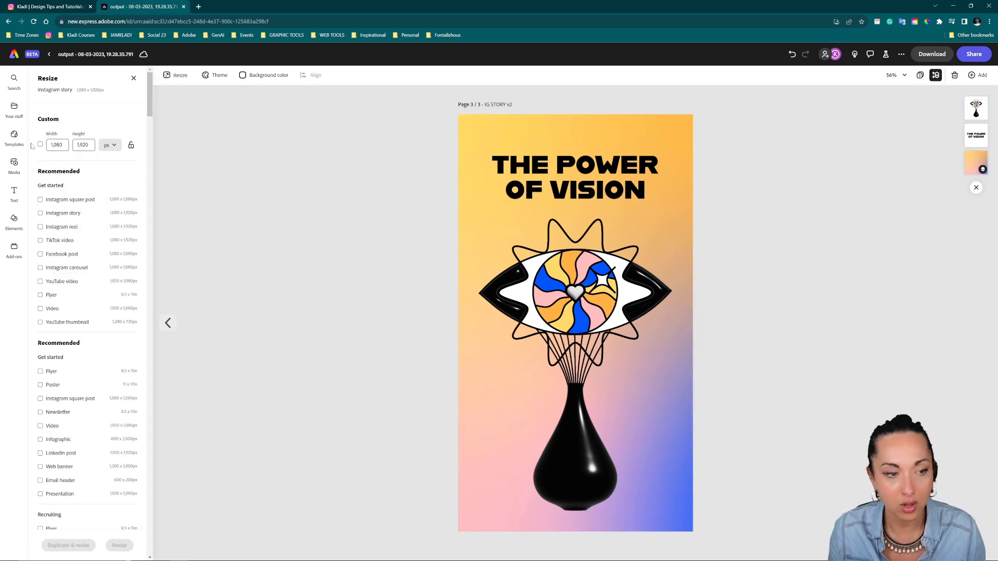
click(15, 116)
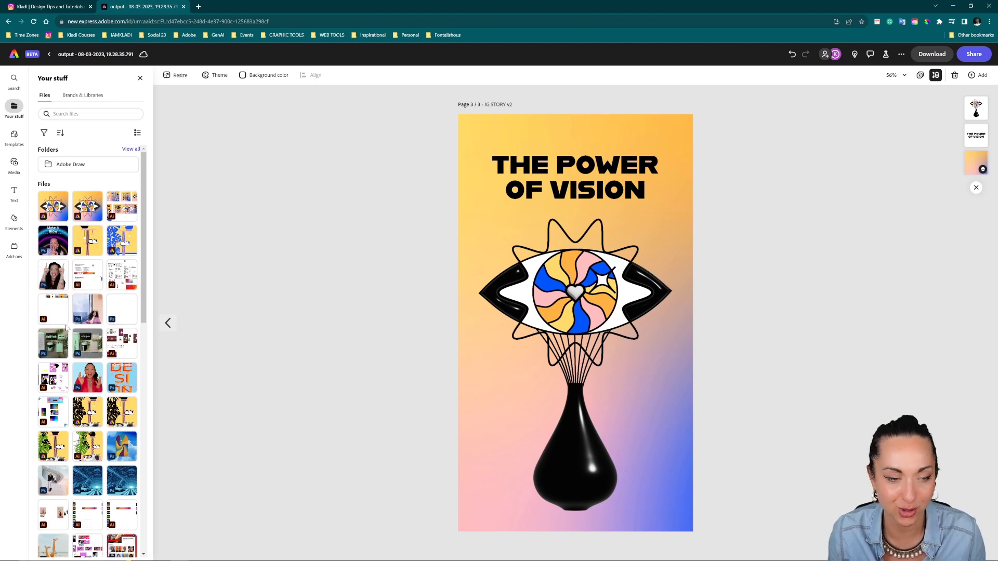
click(91, 99)
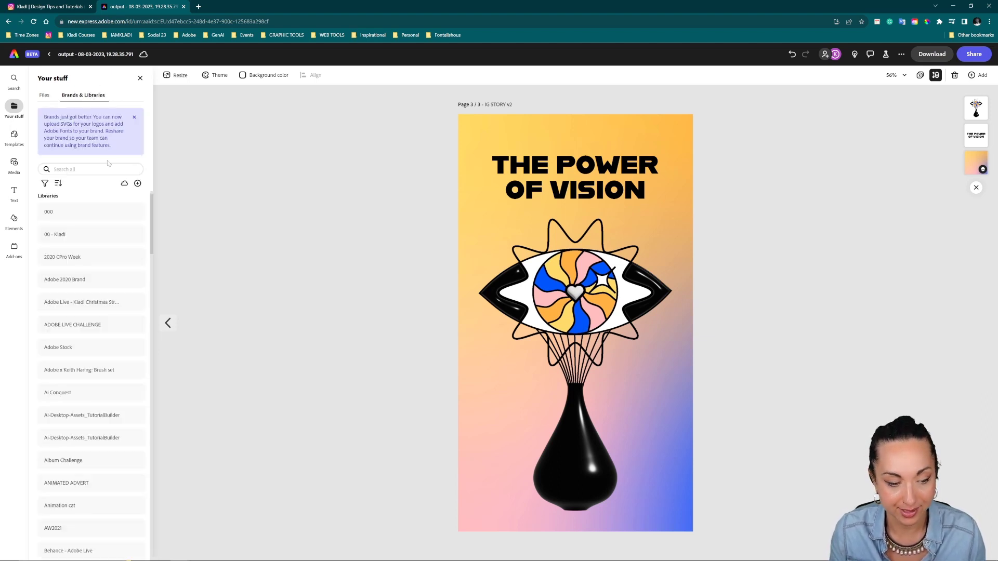
Step: Switch to Illustrator, reconnect its Creative Cloud libraries and create a new library named Illustrator 2023
mouse_move(338, 560)
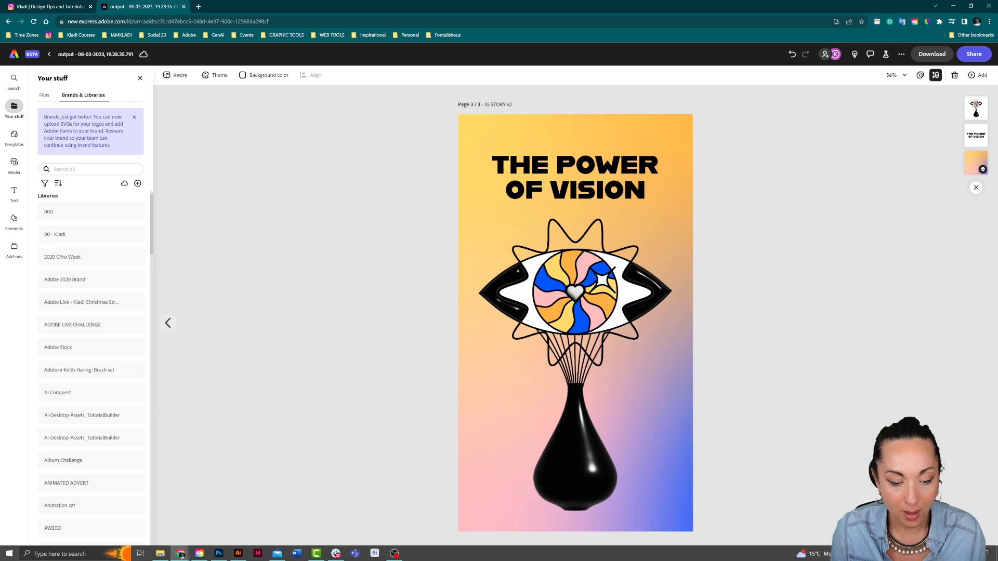
click(238, 553)
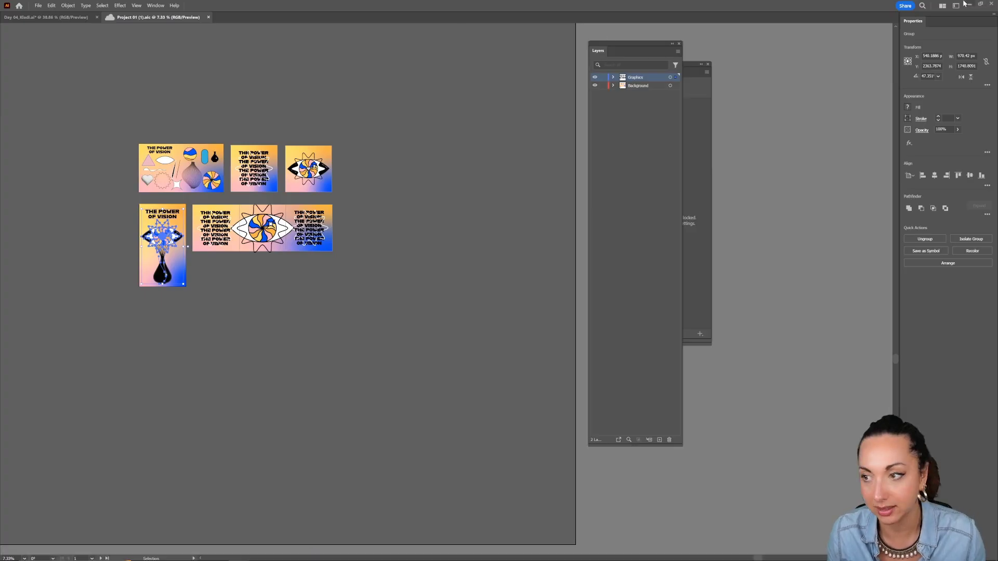
drag(595, 52, 785, 85)
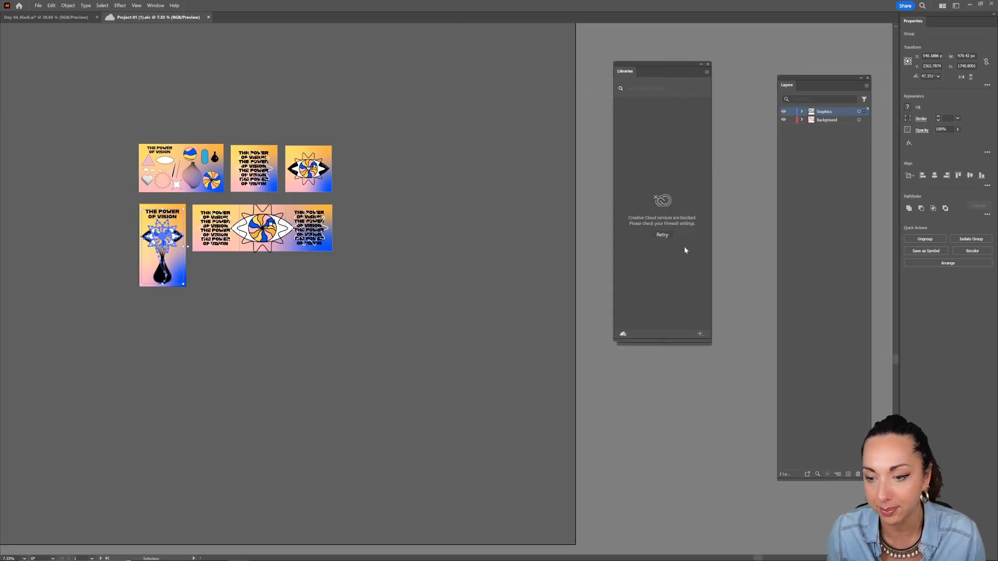
click(670, 234)
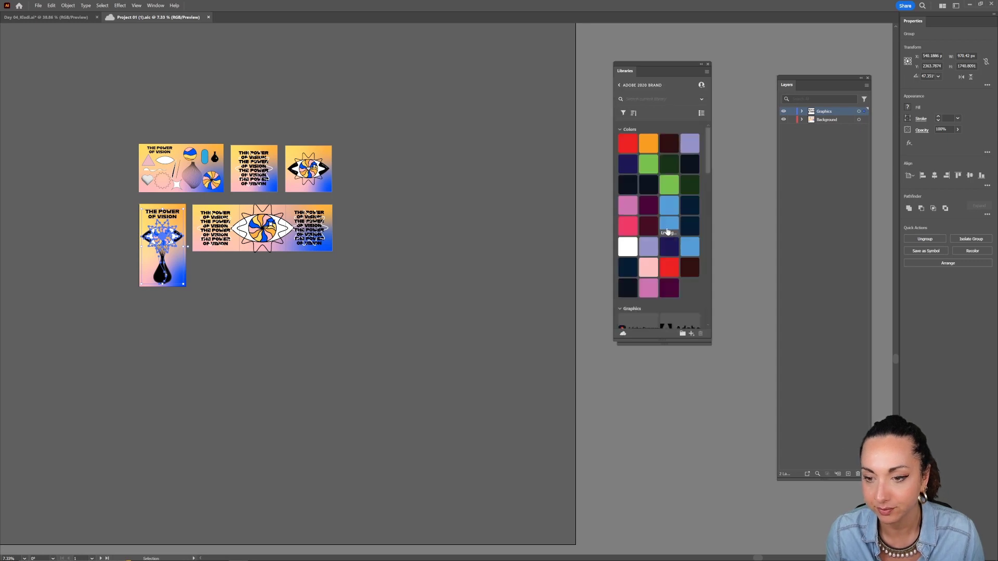
click(621, 89)
click(643, 105)
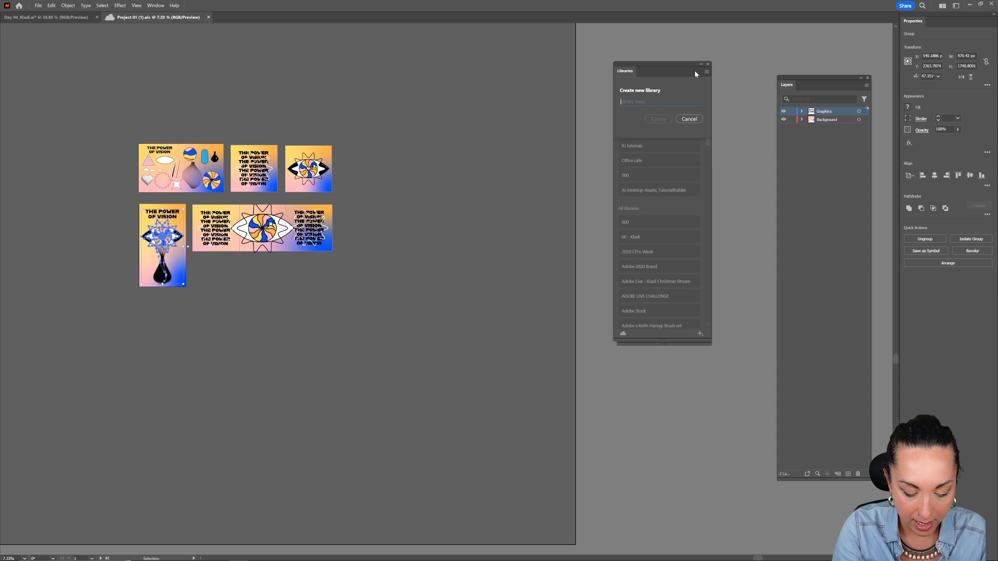
text(Illustrator 202)
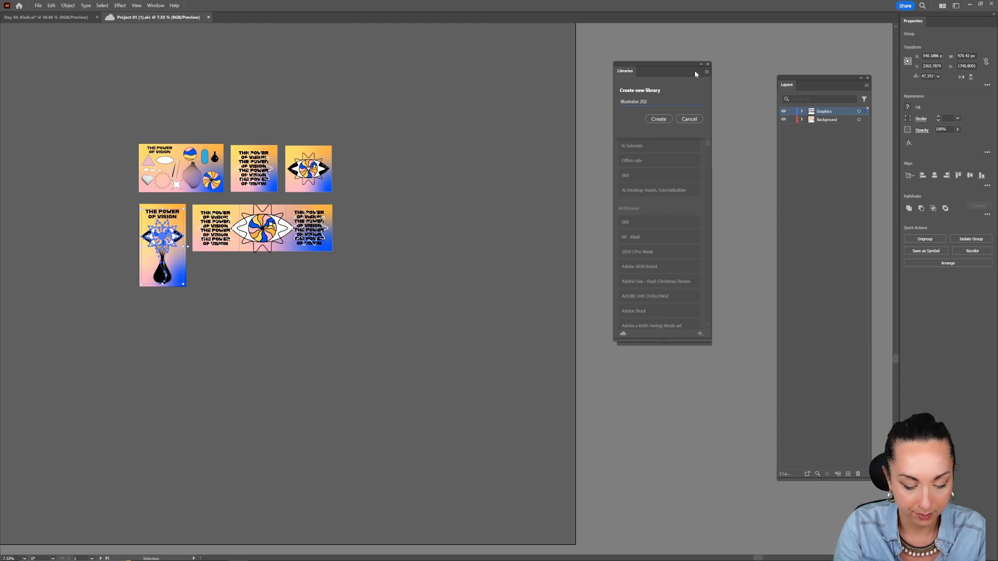
click(662, 117)
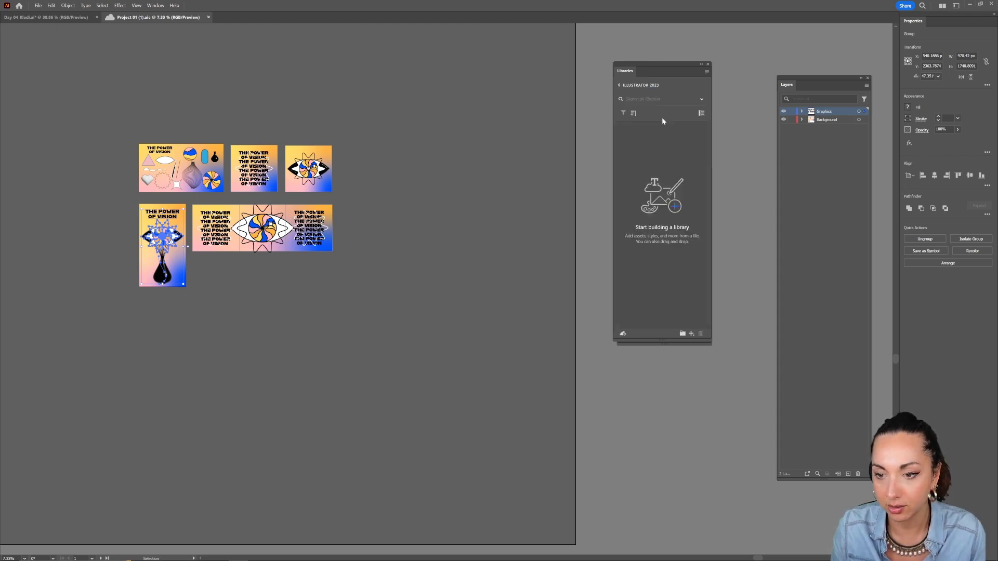
Step: Paste a copy of the stacked THE POWER OF VISION artwork beside the artboards and add it to the Illustrator 2023 library
click(327, 237)
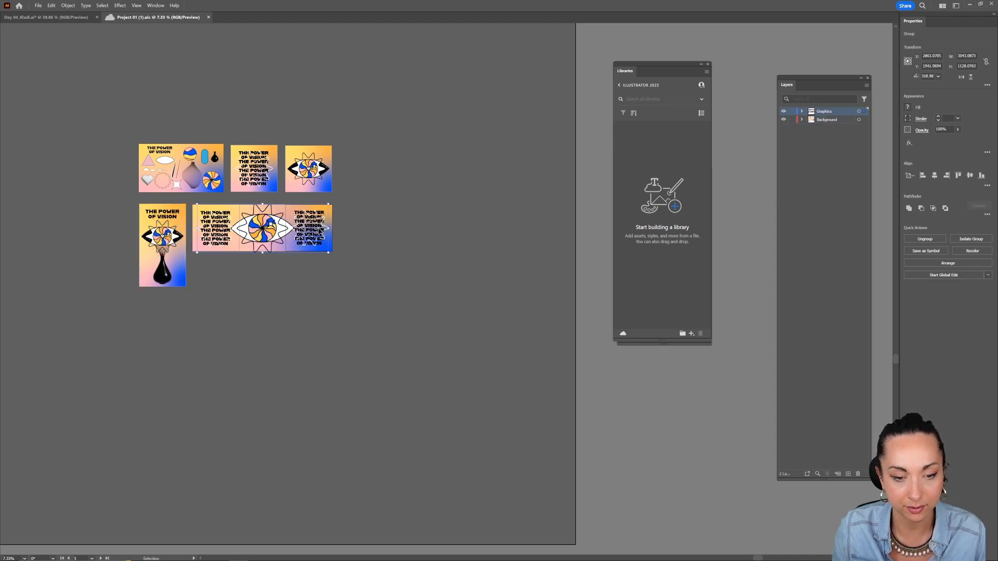
double_click(319, 231)
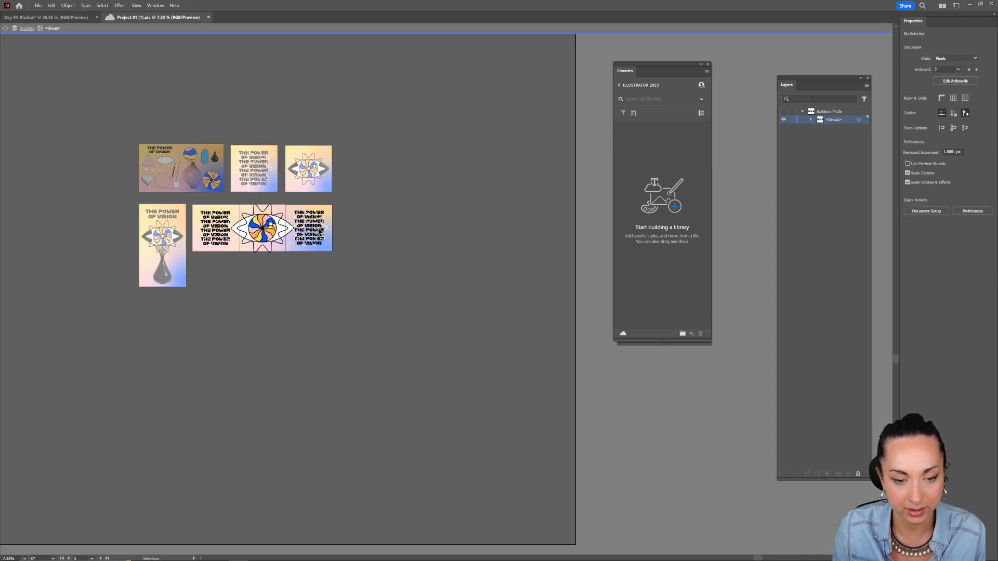
double_click(424, 242)
click(314, 225)
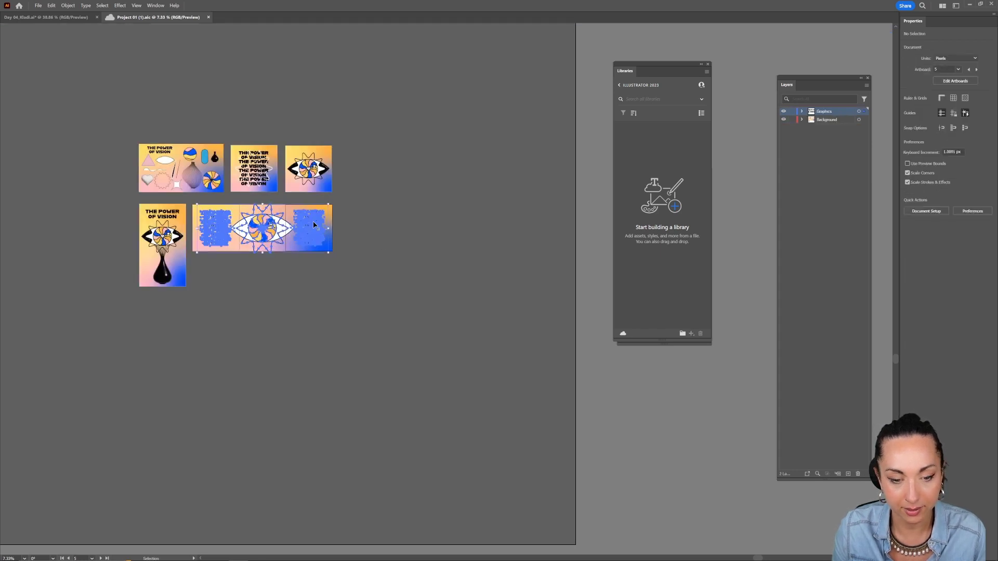
click(418, 253)
key(ctrl+v)
key(v)
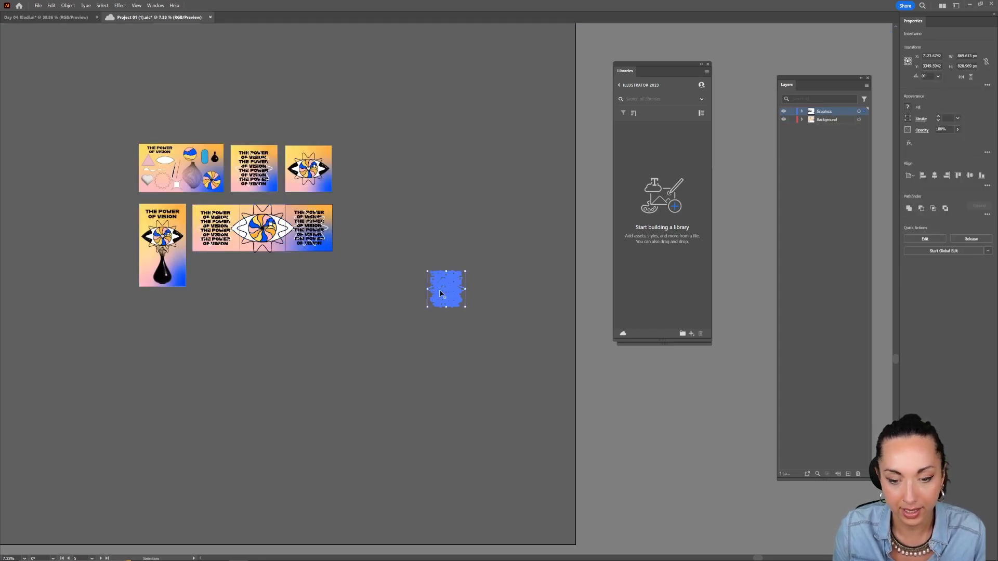
drag(475, 257, 648, 194)
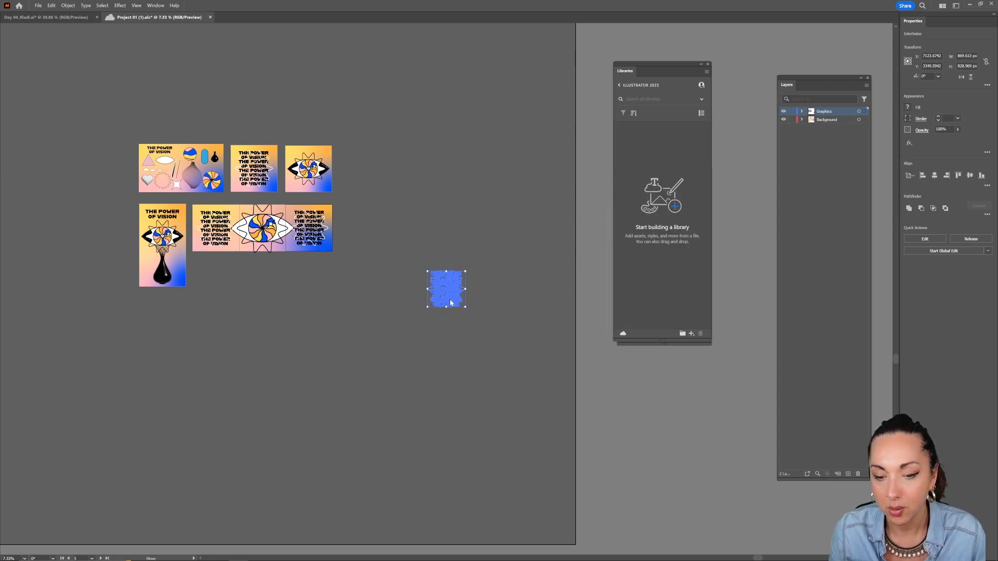
drag(449, 293, 639, 191)
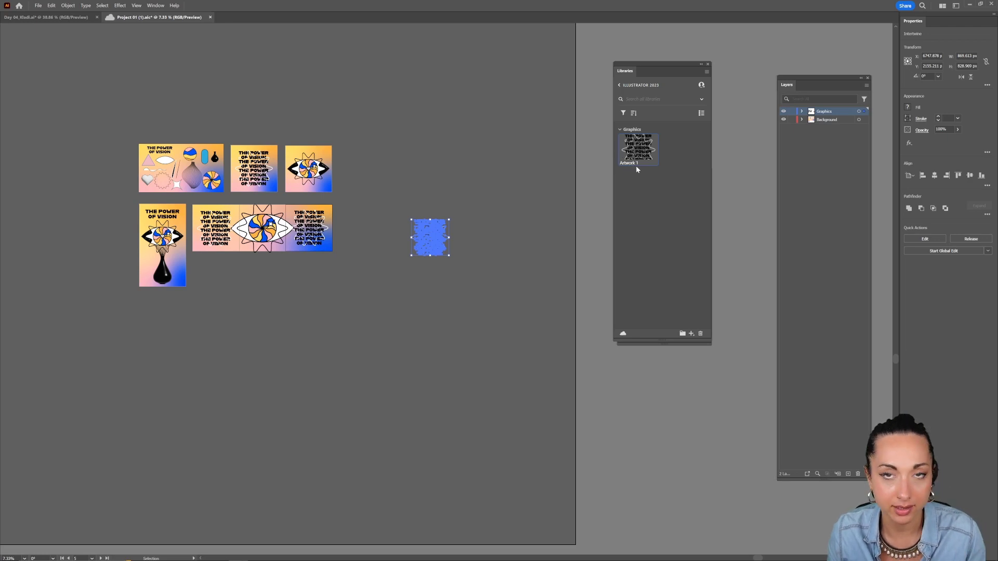
Step: Switch back to Adobe Express and rename the project file Course adverts
key(super)
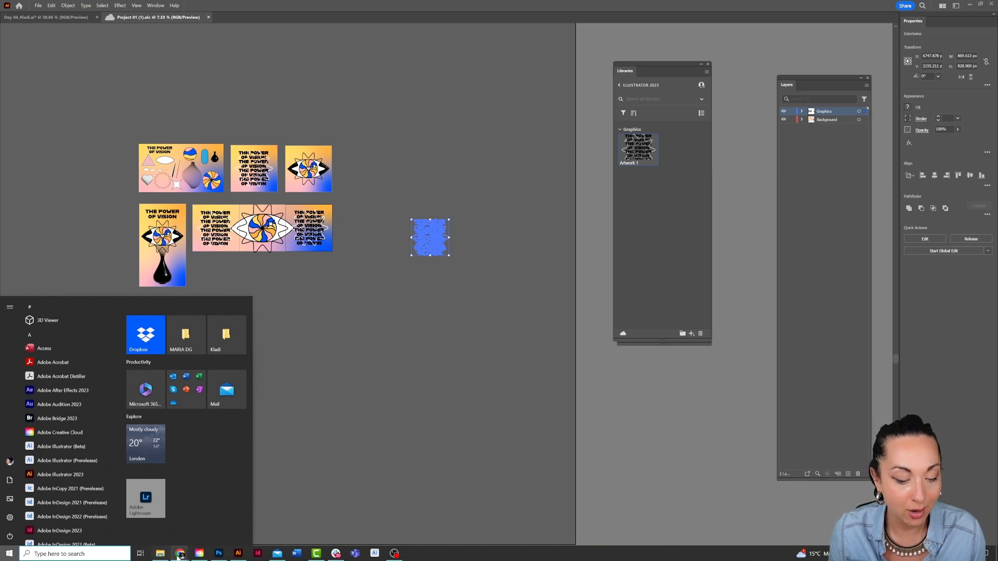
mouse_move(179, 553)
click(245, 524)
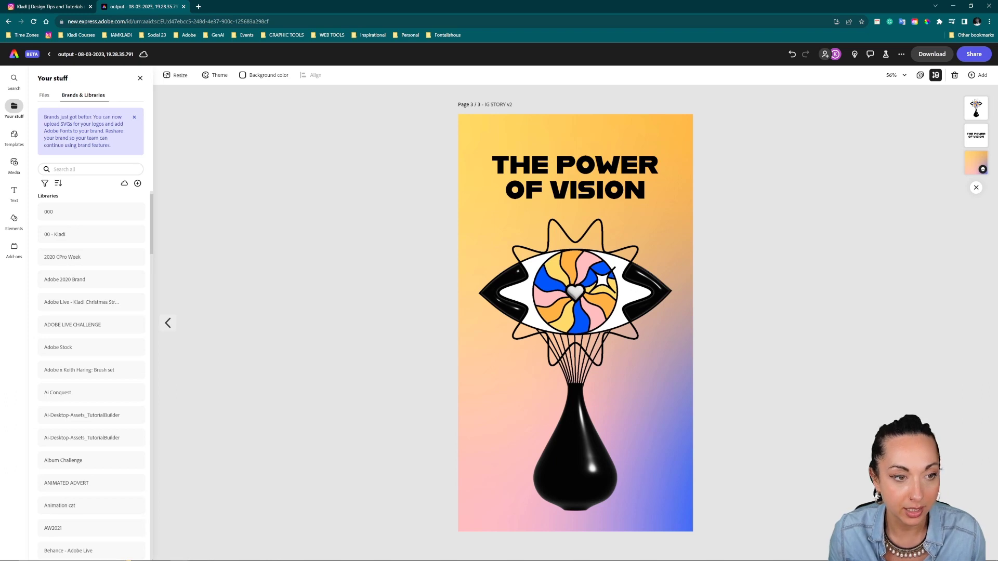
click(95, 54)
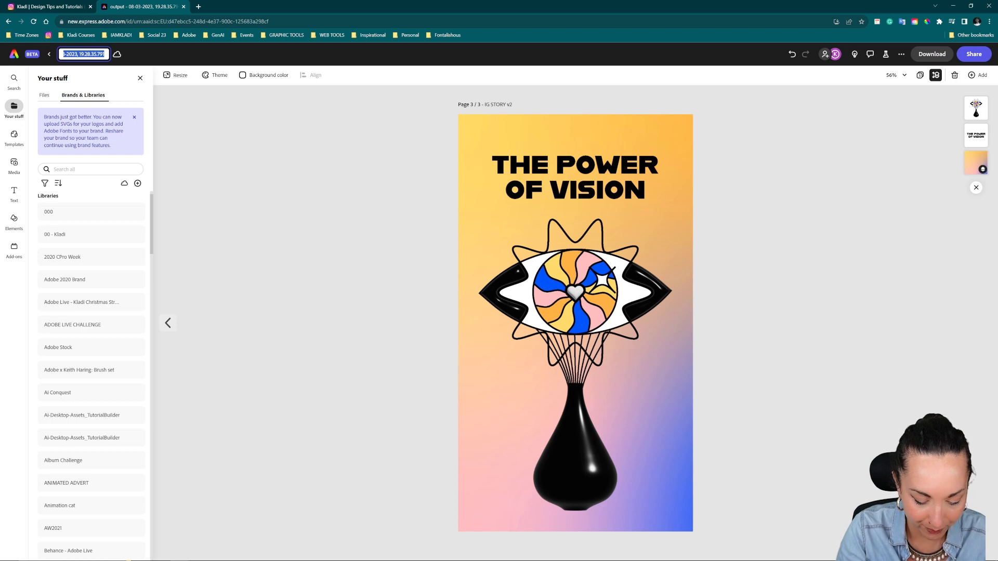
text(Cou)
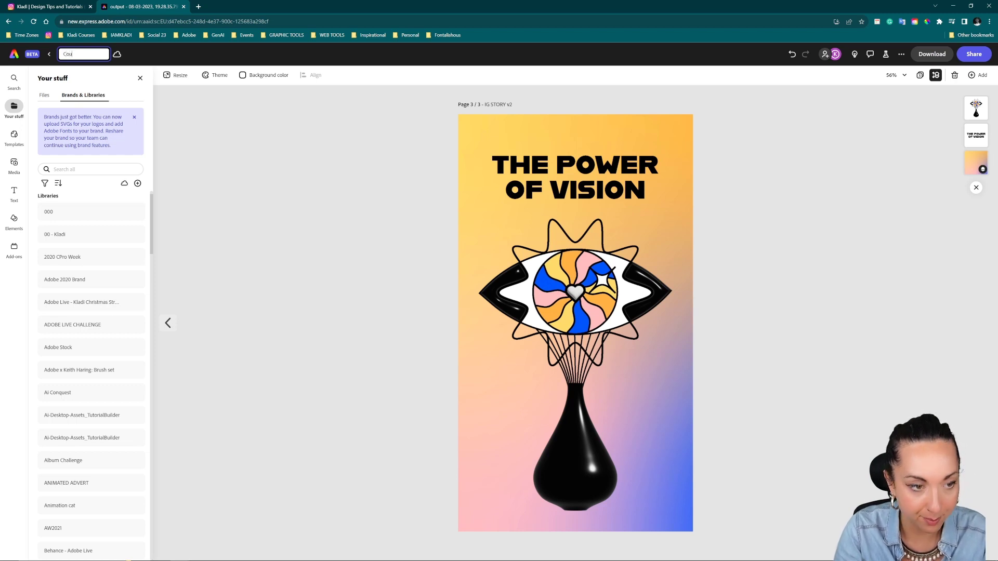
text(rse adverts)
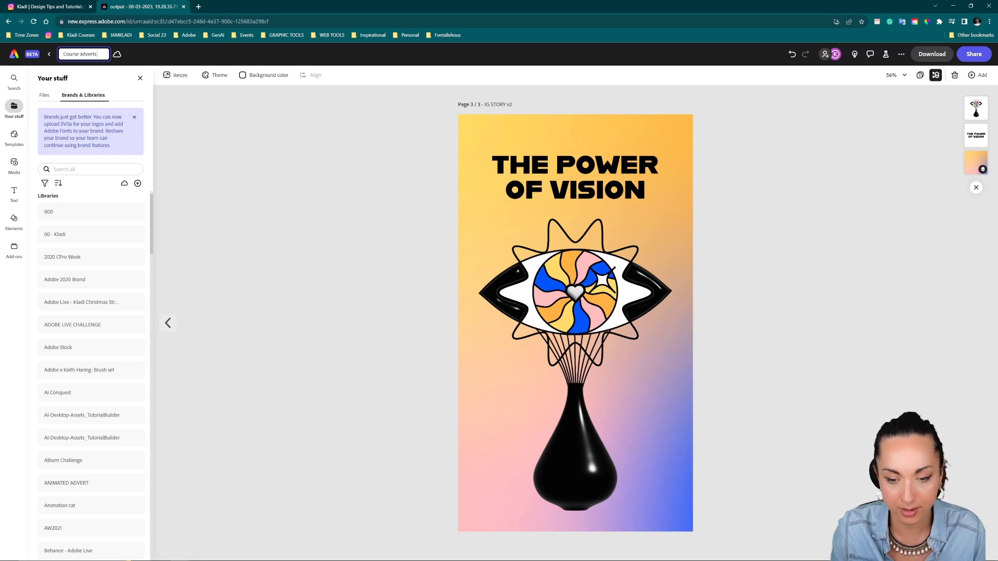
click(177, 145)
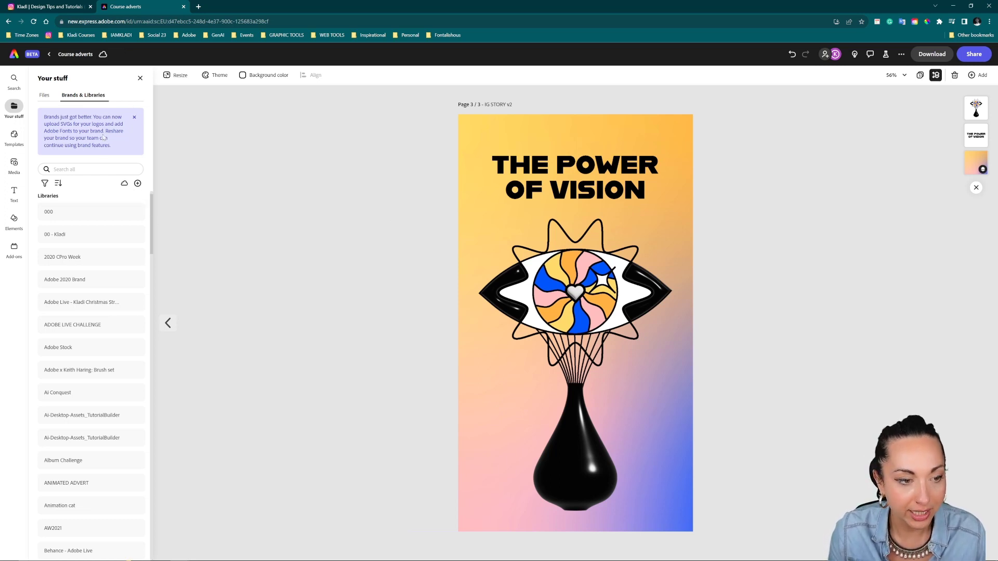
Step: Look through the library list in Adobe Express for the Illustrator 2023 library
scroll(109, 260, down, 5)
scroll(107, 298, up, 5)
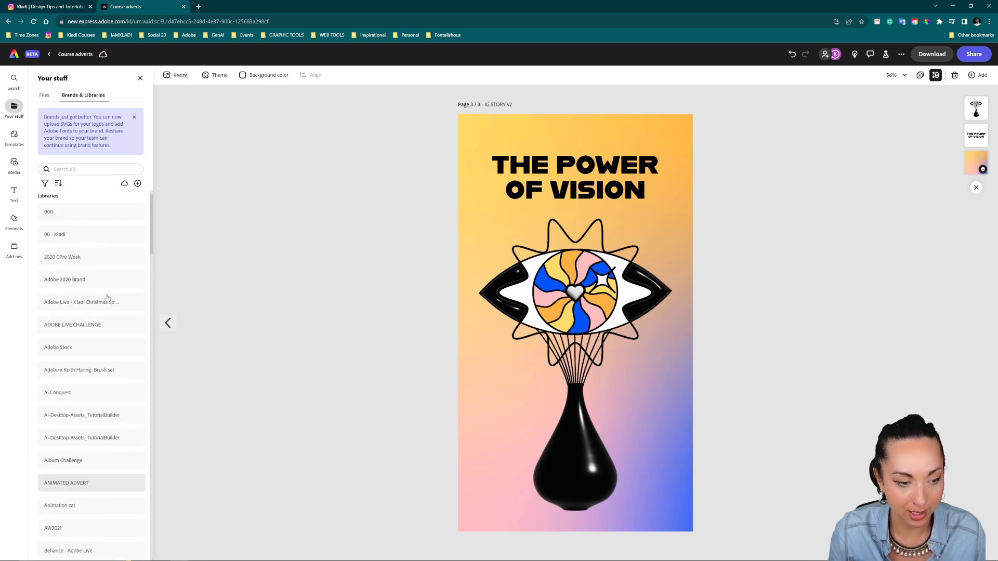
scroll(112, 262, down, 10)
scroll(112, 267, down, 10)
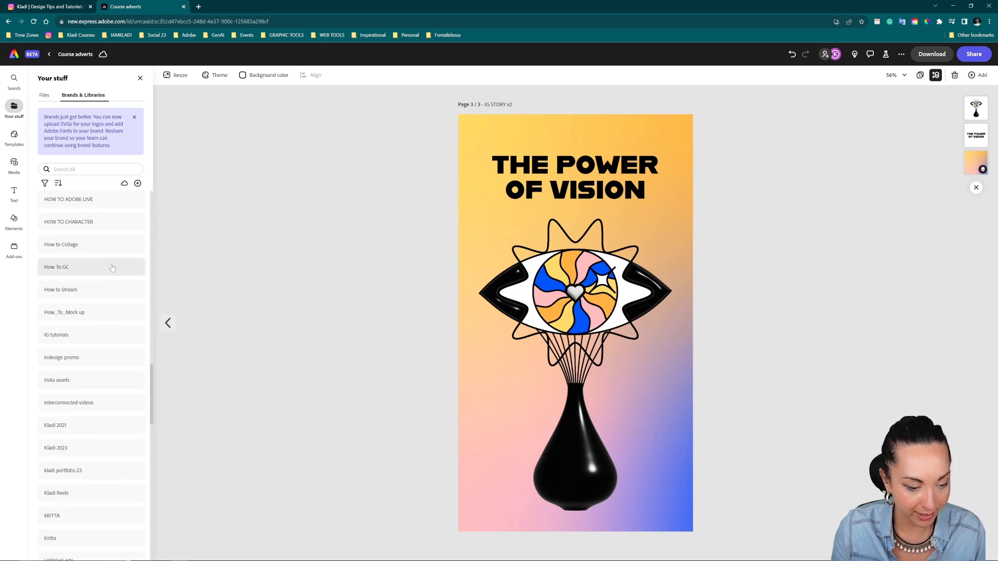
scroll(114, 348, up, 15)
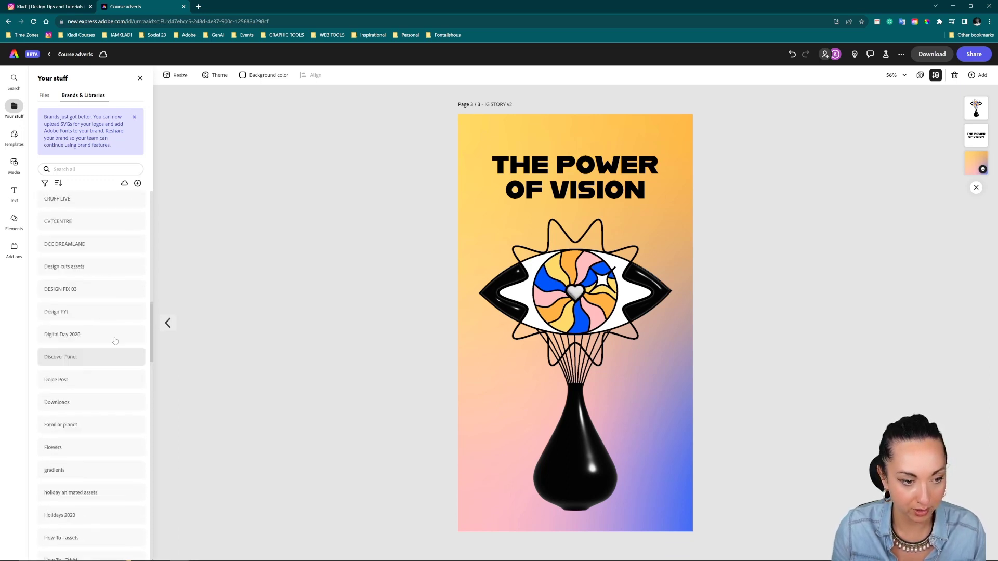
scroll(96, 265, up, 3)
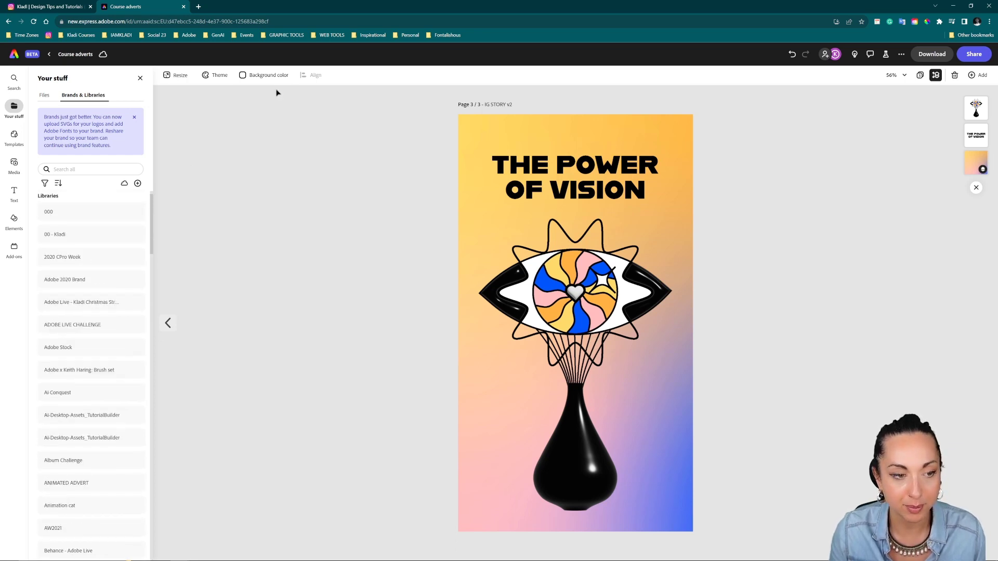
Step: Reload the Course adverts project page and open the Illustrator 2023 library from the brands and libraries list
click(230, 21)
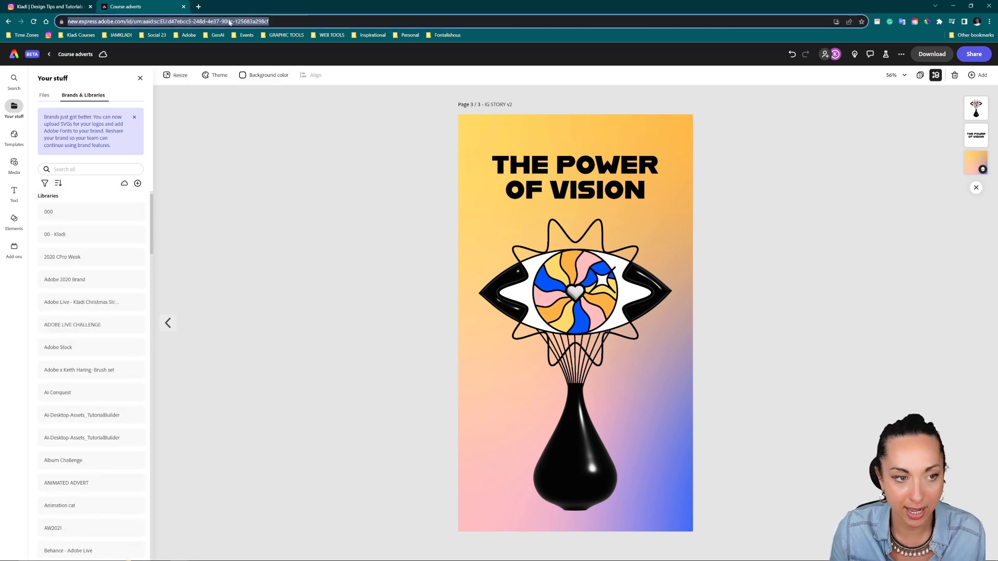
key(Return)
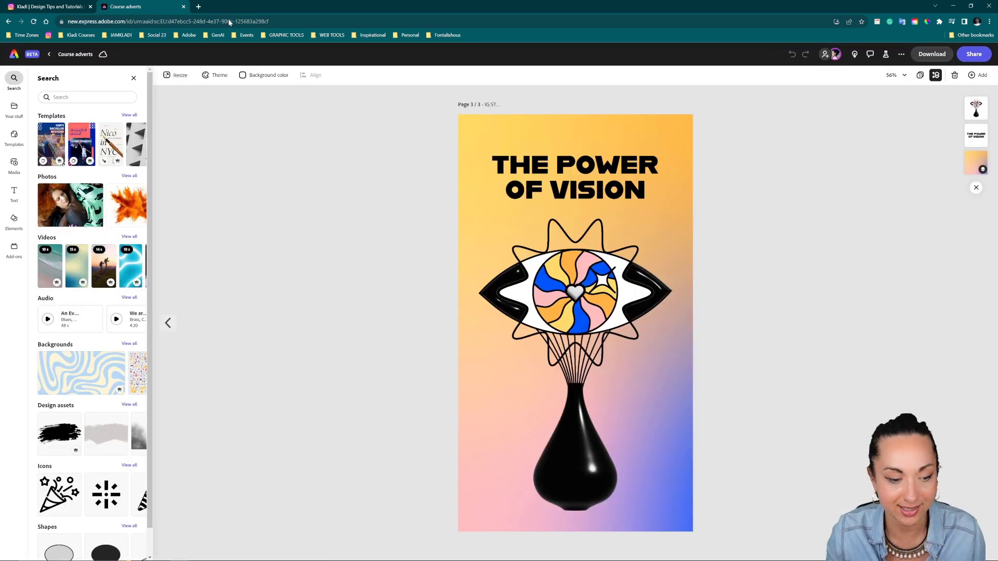
click(14, 107)
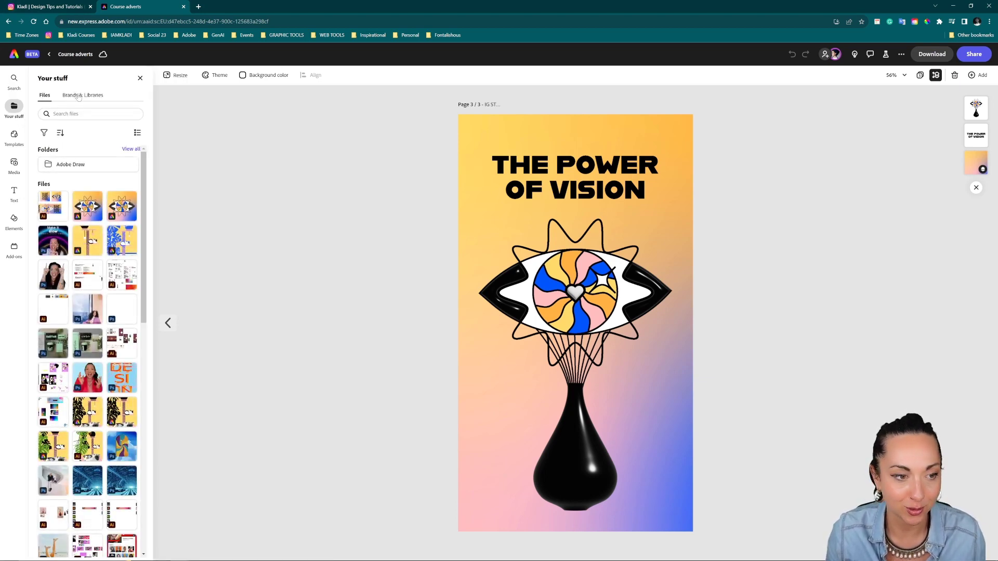
click(78, 95)
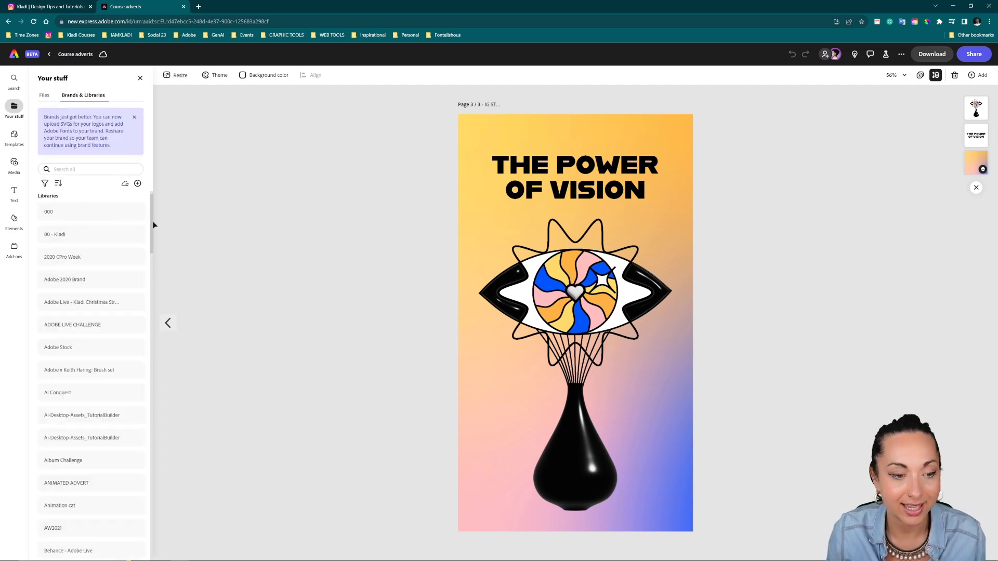
drag(153, 226, 155, 388)
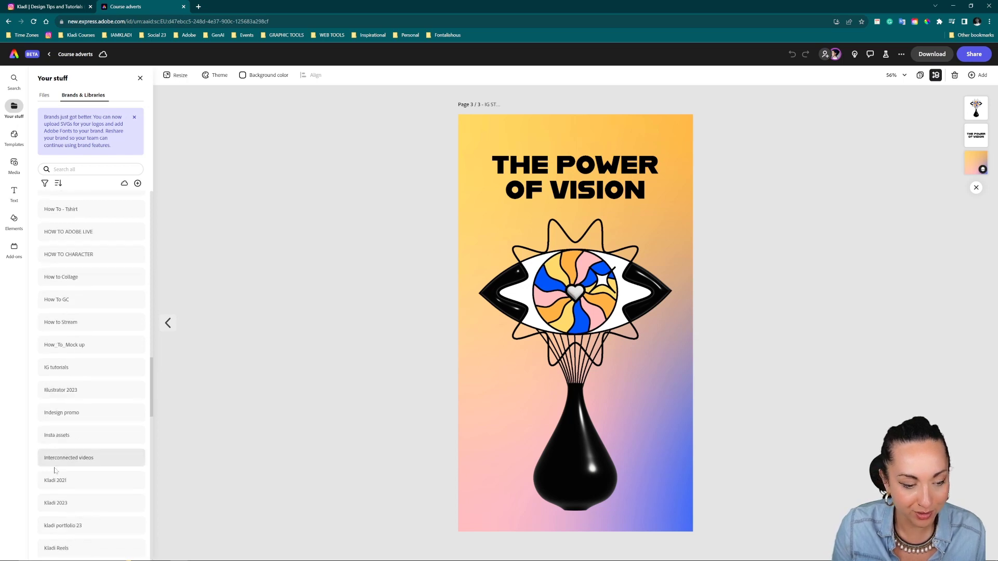
click(79, 395)
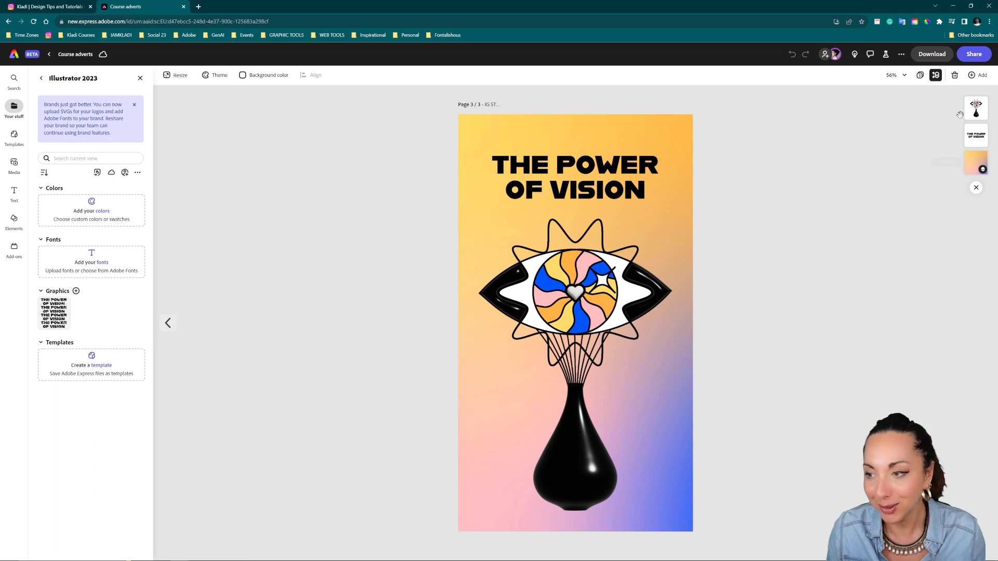
Step: Duplicate the IG STORY v2 page with the black drop and open the copy for editing
click(919, 75)
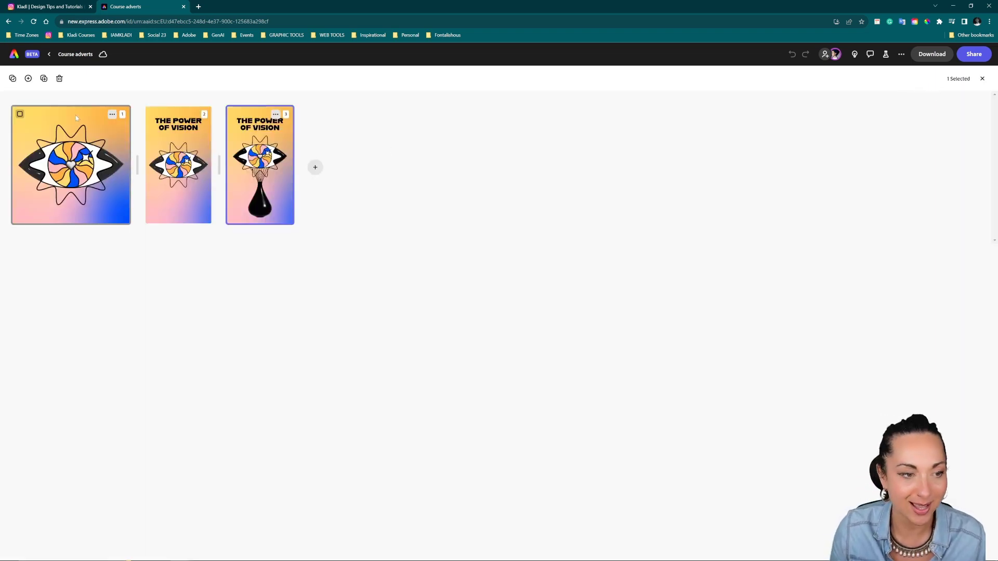
click(44, 79)
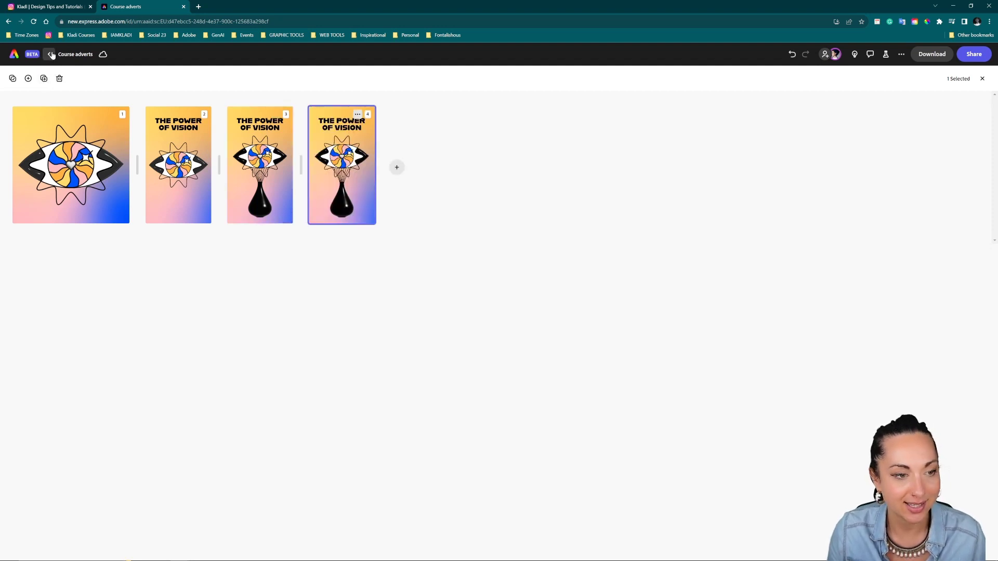
double_click(332, 167)
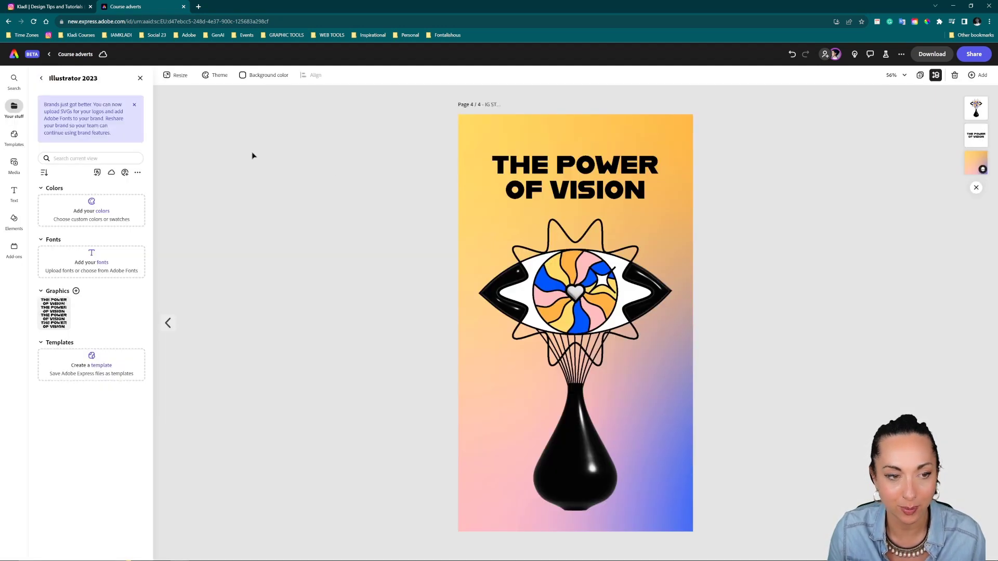
Step: Resize the duplicated story page to the Facebook post format, 1,080 x 1,080 px
click(167, 76)
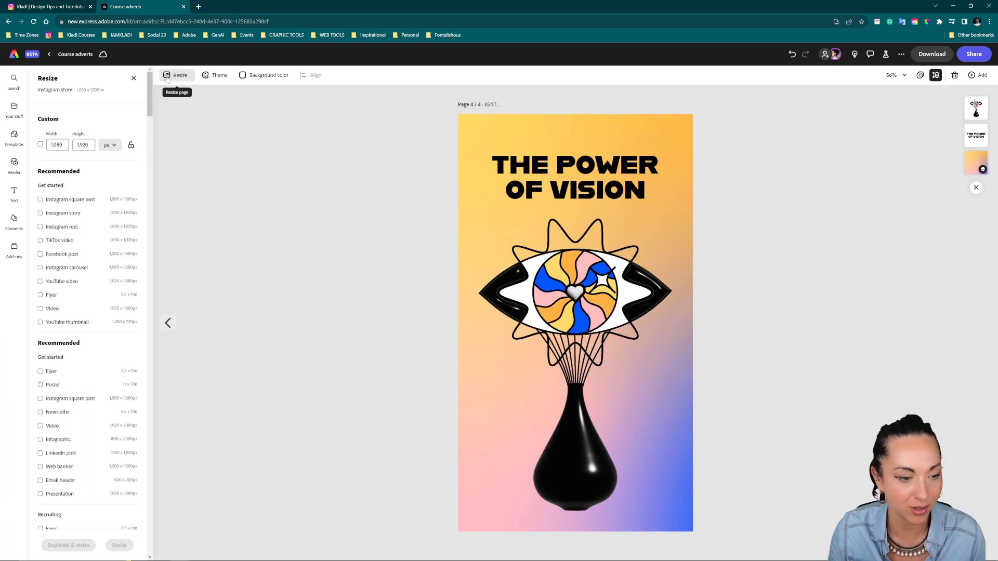
click(41, 254)
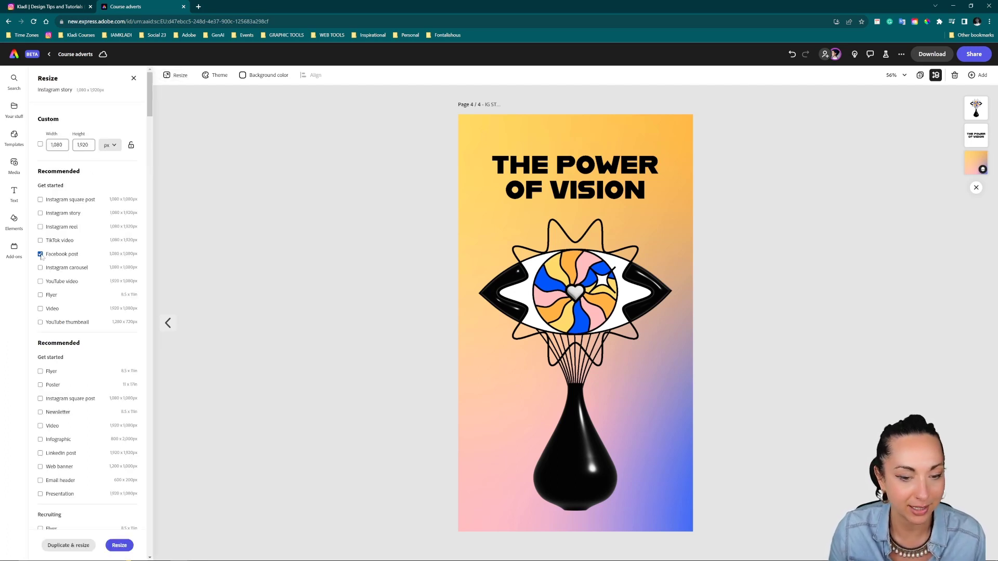
click(119, 545)
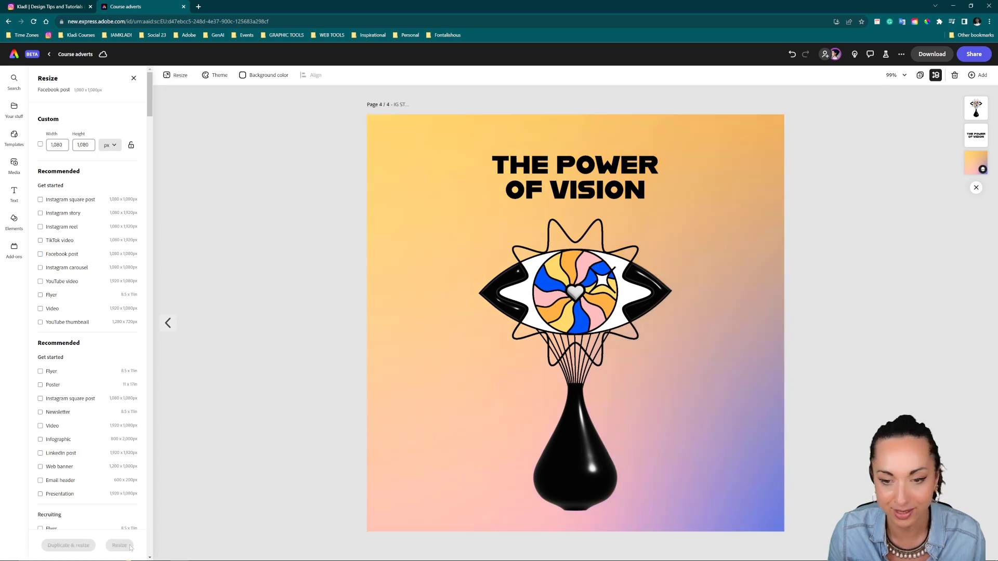
Step: Delete the eye image and the THE POWER OF VISION title from the duplicated page, keeping the gradient background
click(598, 338)
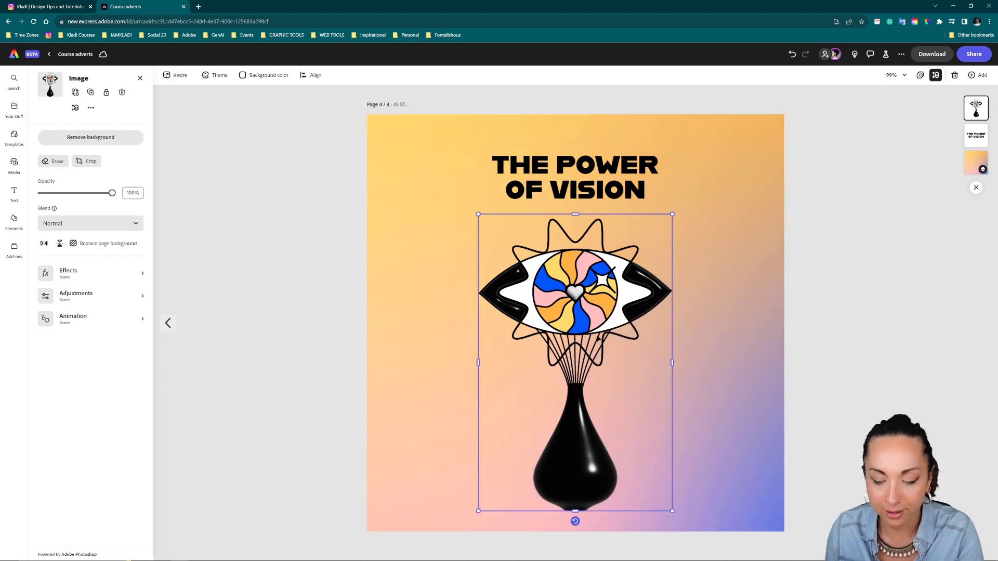
key(Delete)
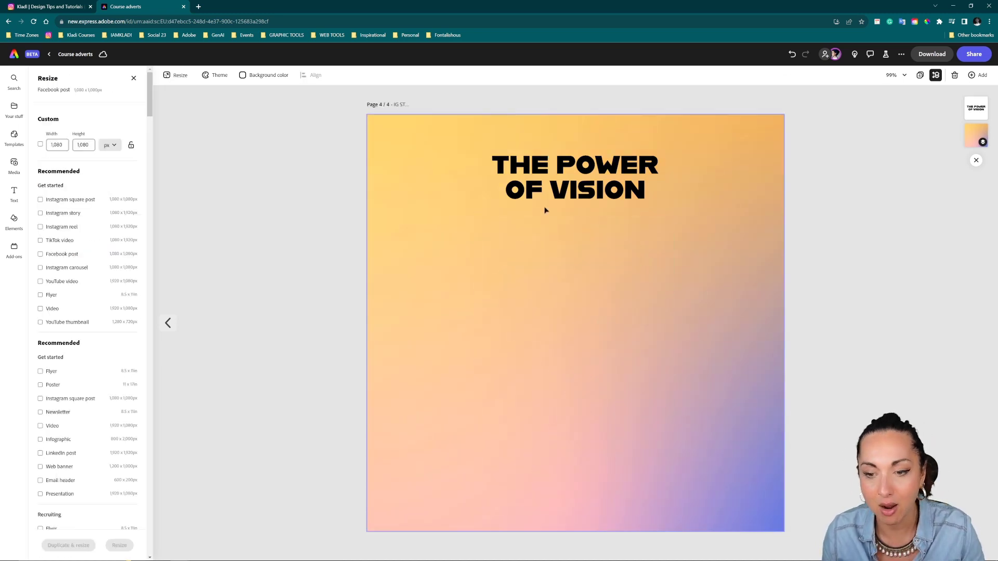
click(555, 195)
key(Delete)
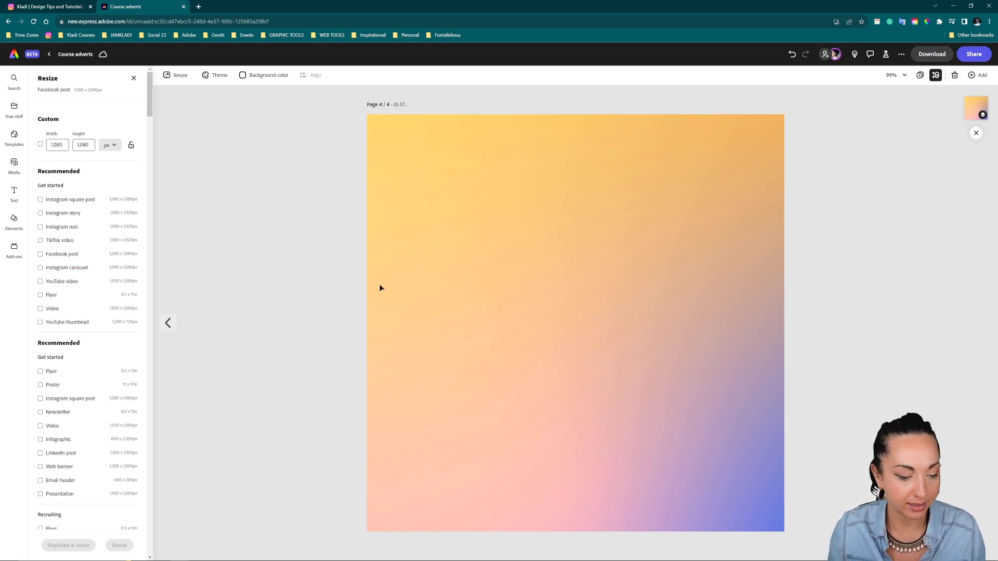
Step: Resize the gradient-only page to the YouTube video format
click(454, 267)
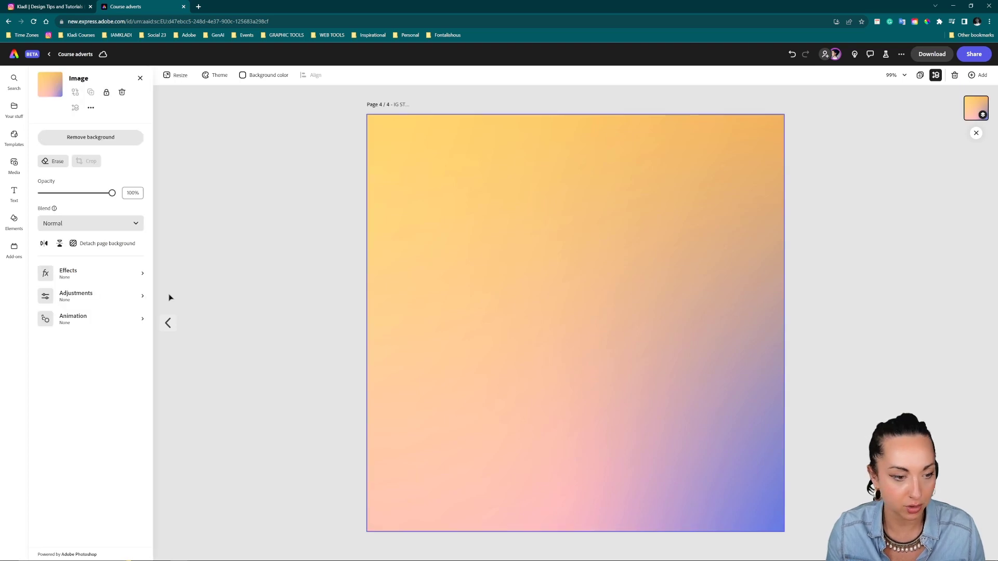
click(173, 75)
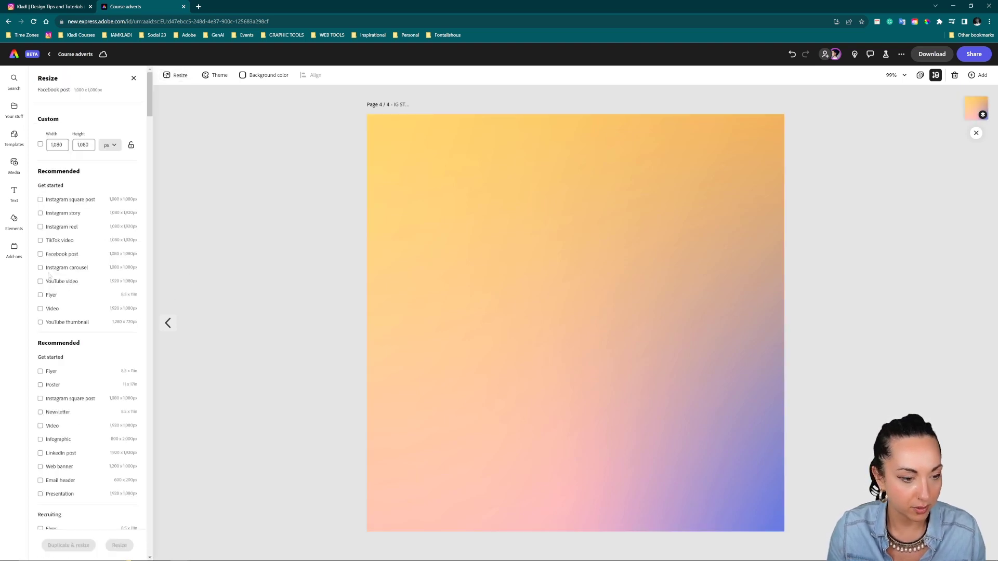
click(56, 253)
click(114, 546)
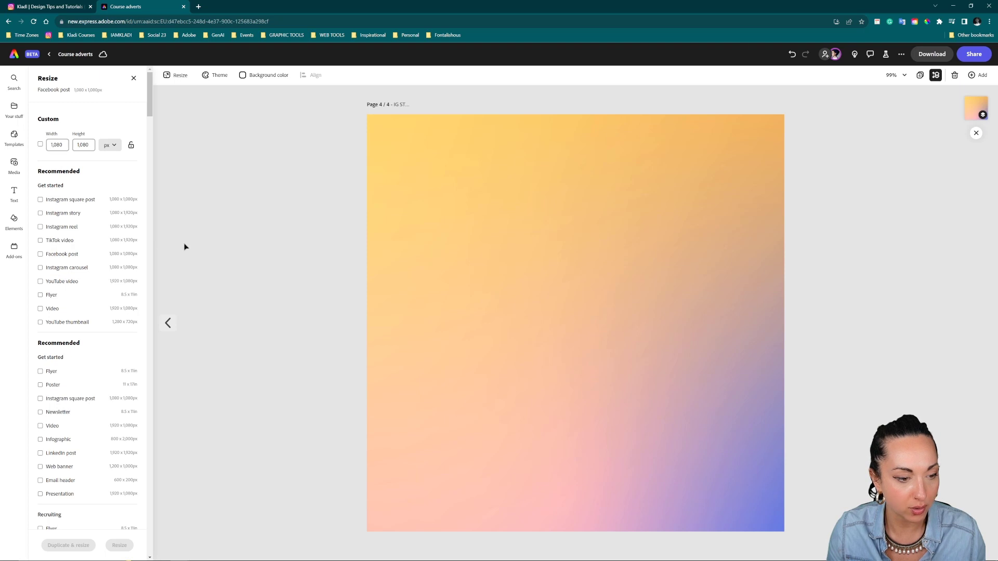
click(63, 283)
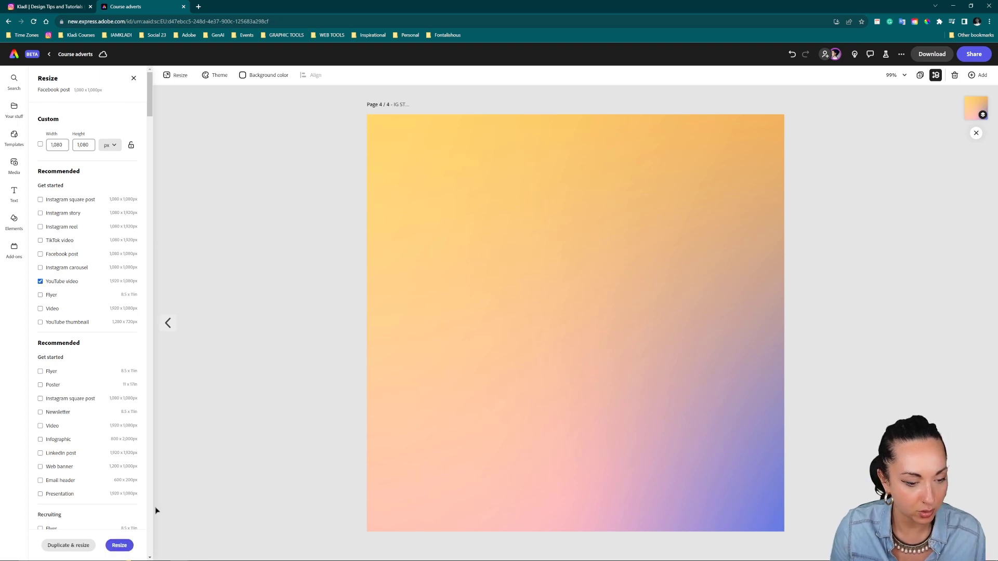
click(119, 546)
click(400, 177)
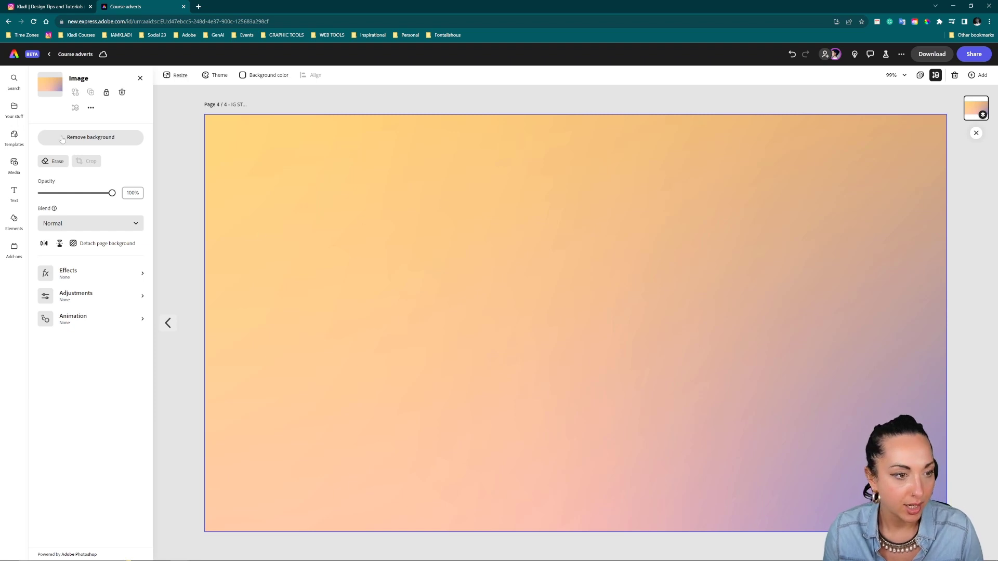
Step: Place the stacked THE POWER OF VISION graphic from the Illustrator 2023 library, enlarge it to nearly the page height and centre it
click(14, 109)
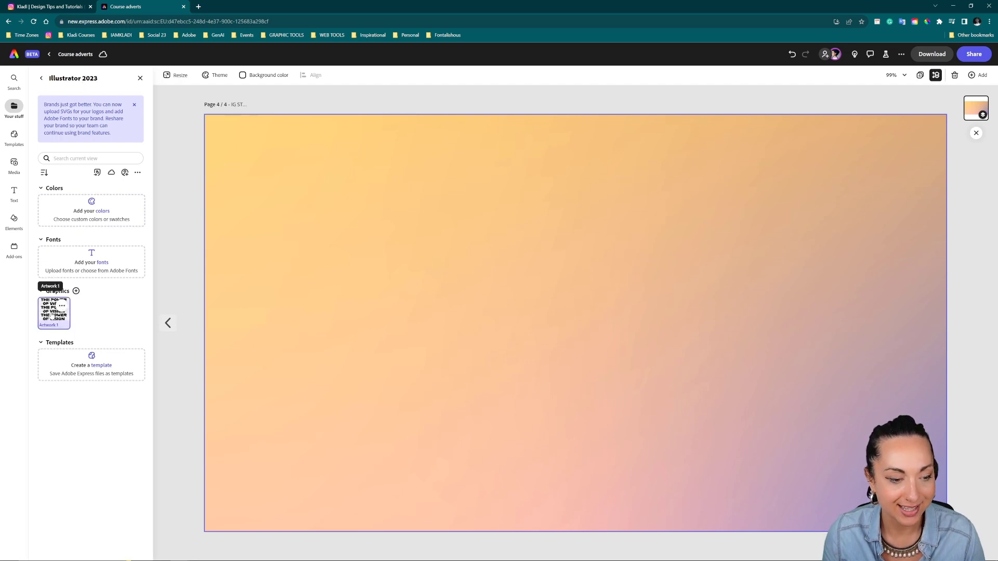
click(54, 313)
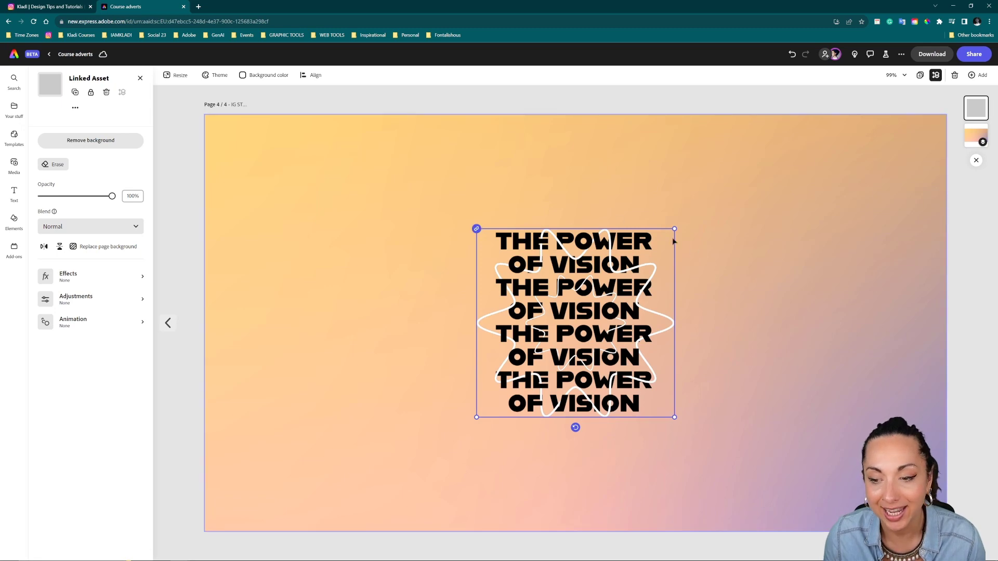
drag(674, 228, 766, 140)
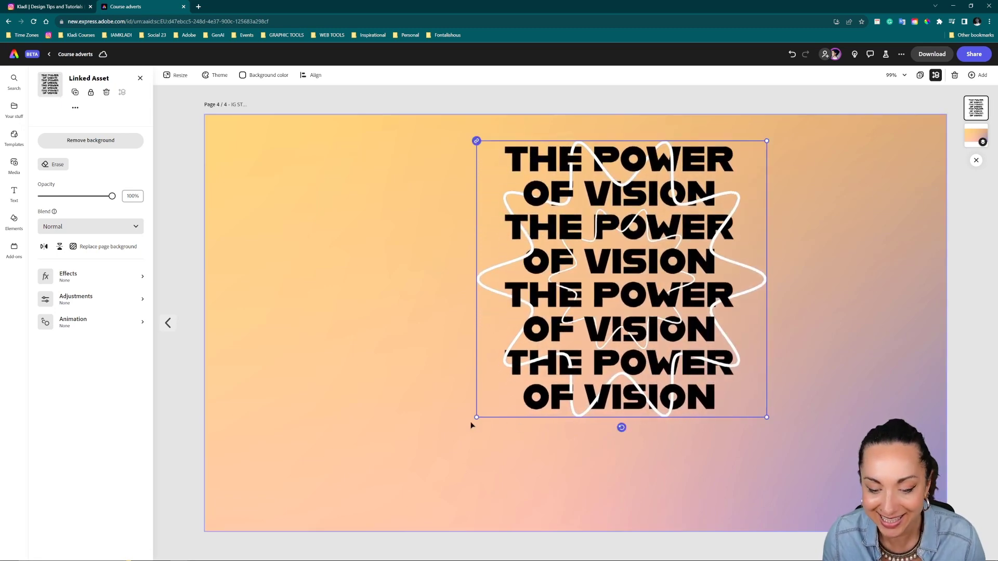
drag(476, 417, 392, 492)
mouse_move(688, 326)
mouse_down()
mouse_move(681, 340)
mouse_move(684, 324)
mouse_up()
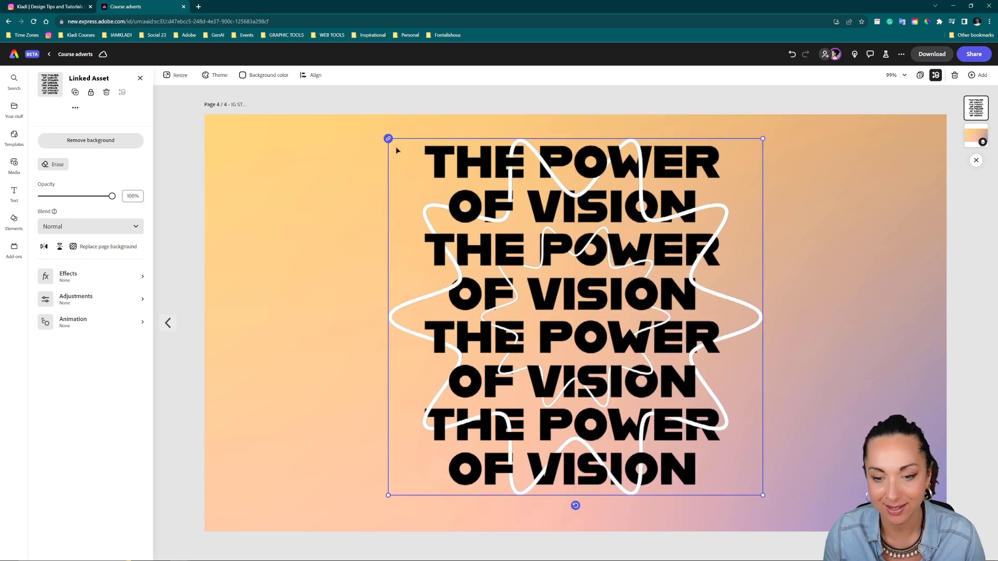
Step: Rename the fourth page YT COVER
click(244, 105)
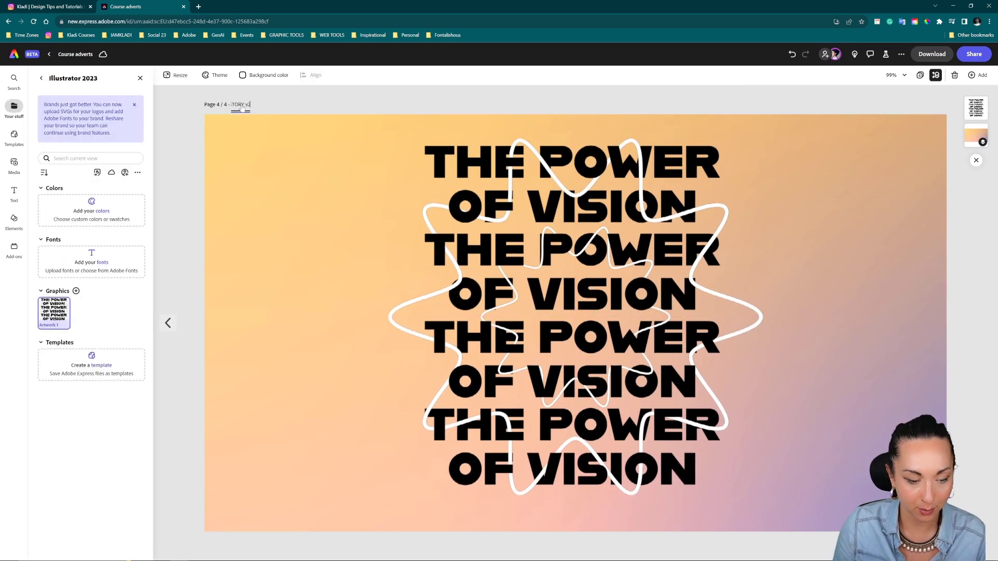
key(ctrl+a)
text(you)
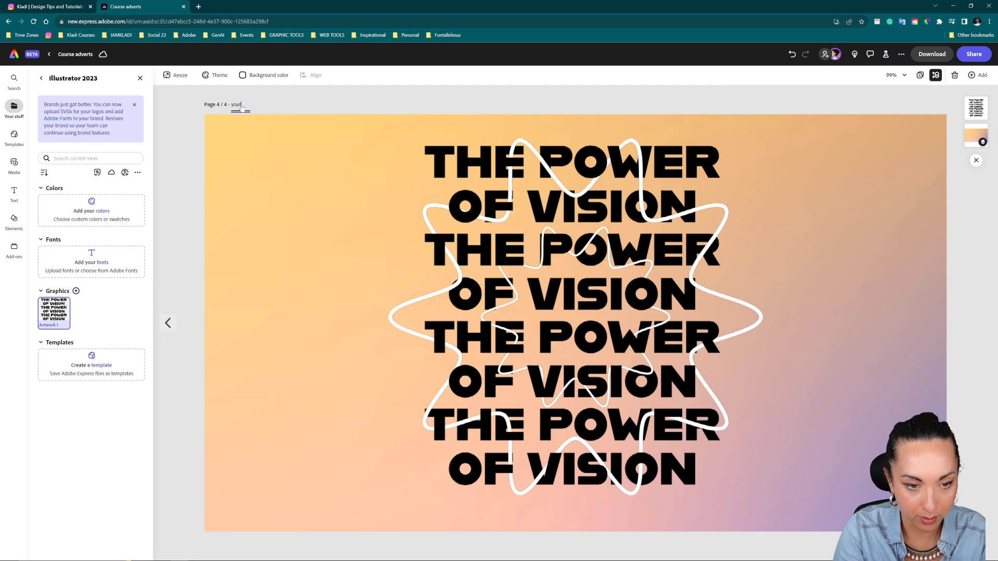
key(BackSpace)
key(BackSpace)
key(BackSpace)
key(BackSpace)
text(YT COVER)
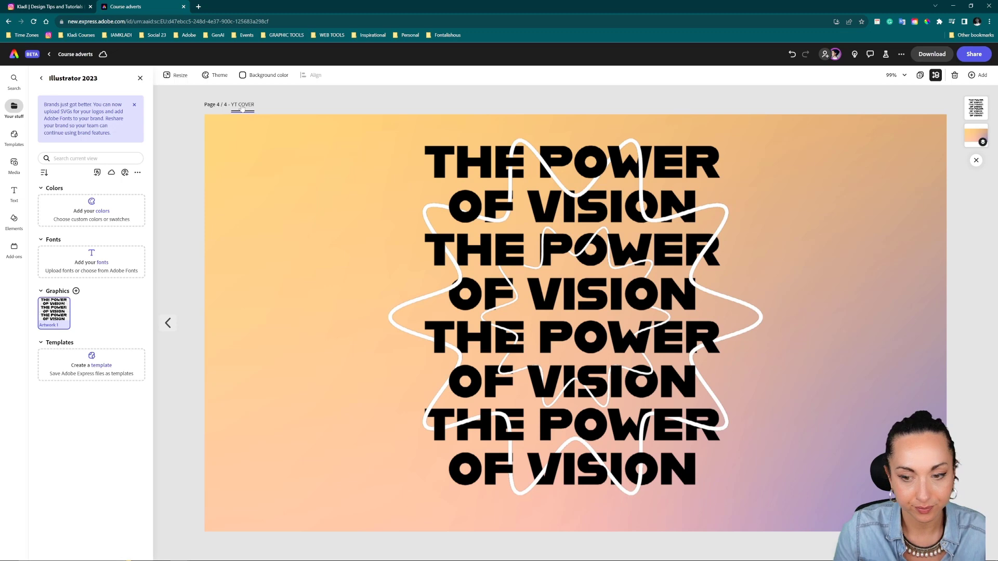
click(401, 112)
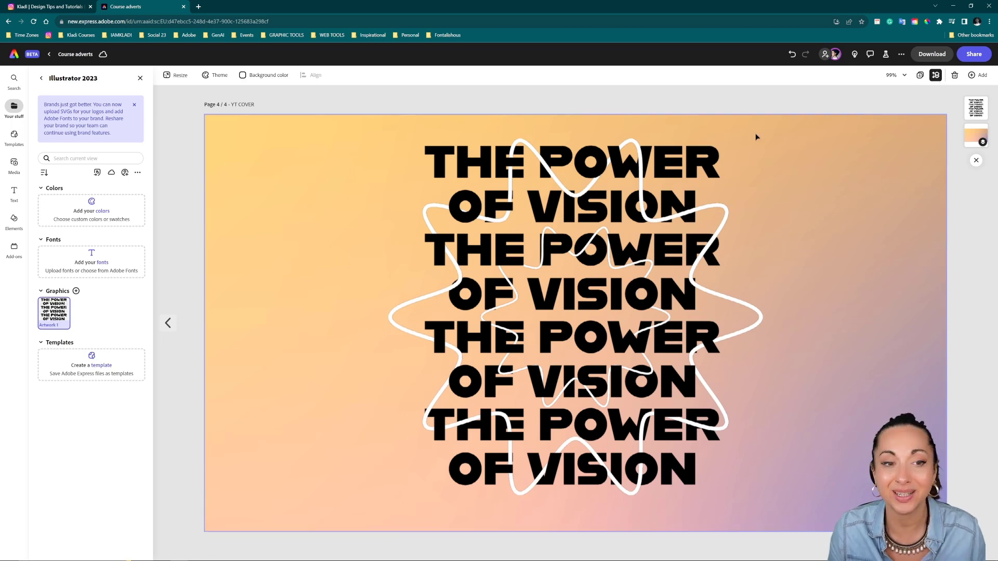
Step: Duplicate the first page, the square IG POST with the eye, and open the copy for editing
click(930, 76)
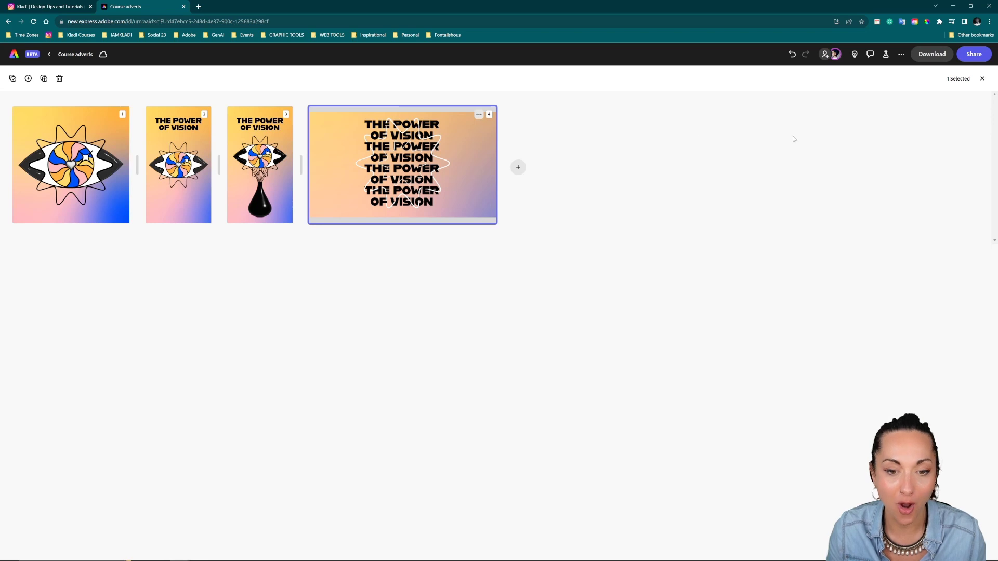
click(116, 197)
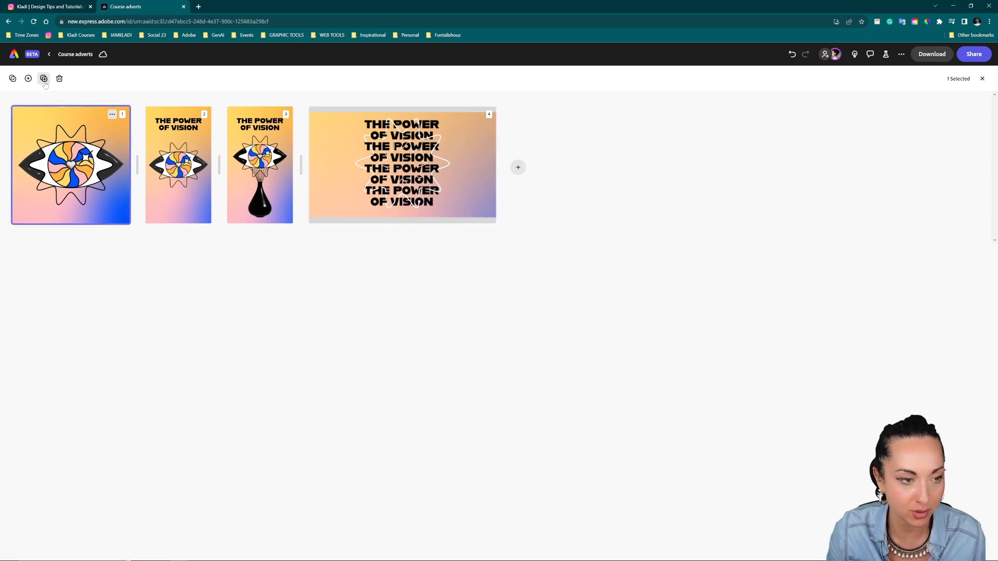
click(43, 78)
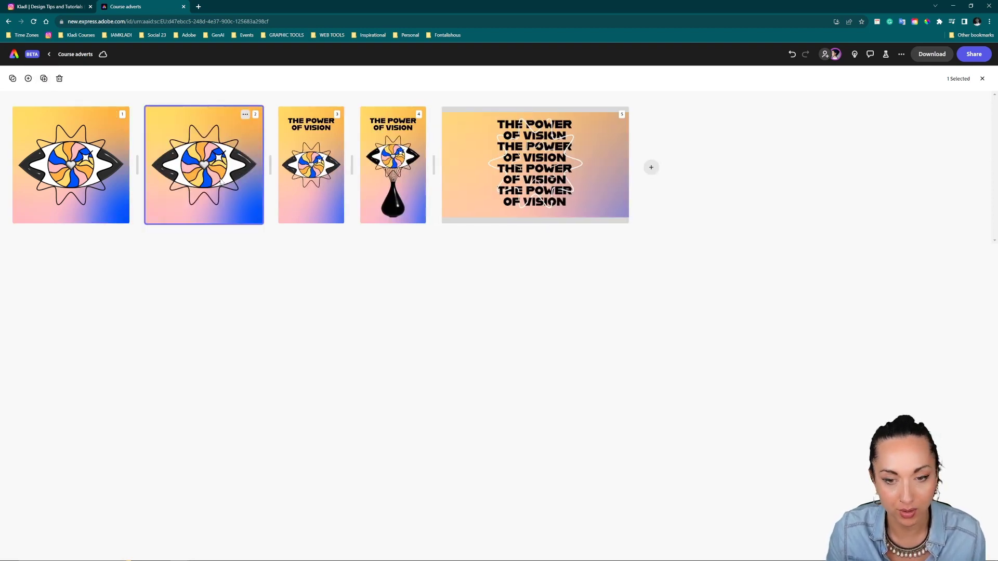
double_click(221, 181)
Step: Select all the eye artwork pieces on the duplicated IG POST page and delete them, keeping the gradient background
click(652, 325)
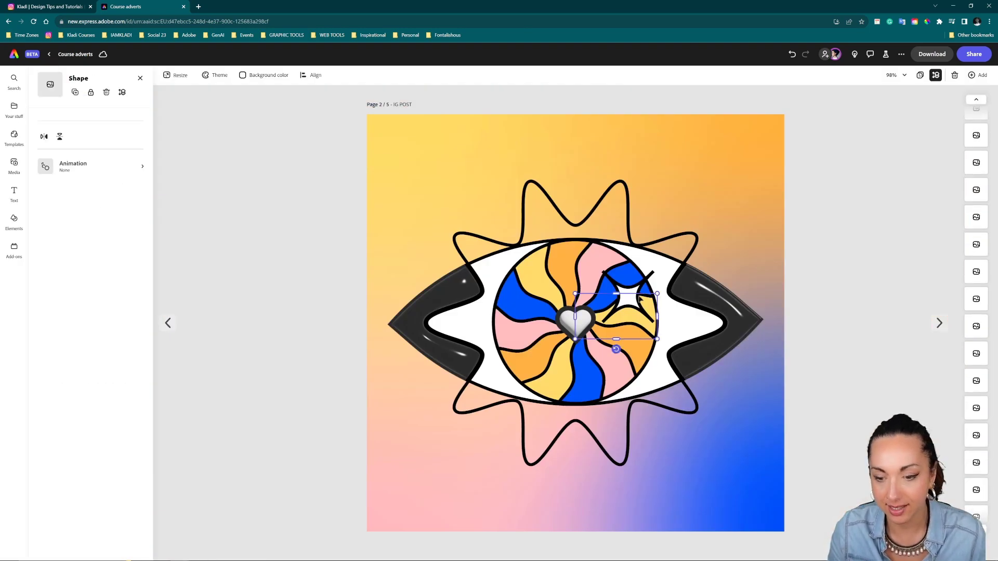
drag(848, 399, 367, 179)
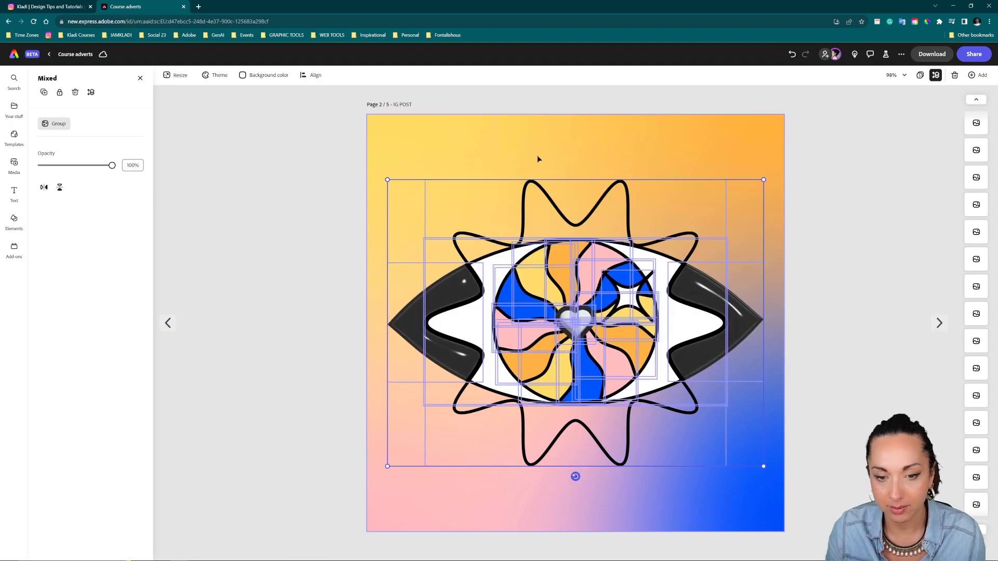
click(538, 159)
click(624, 291)
drag(834, 439, 362, 194)
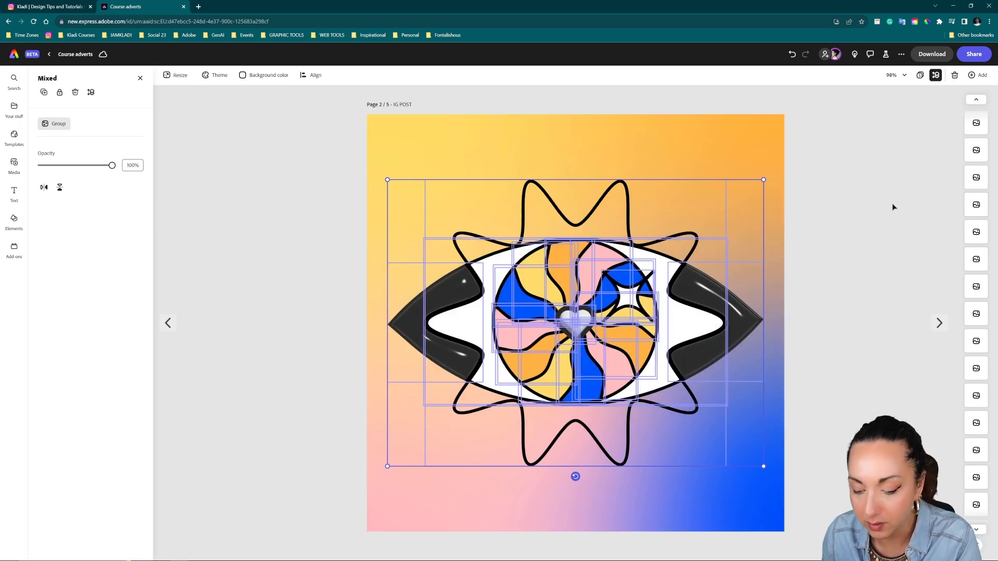
key(Delete)
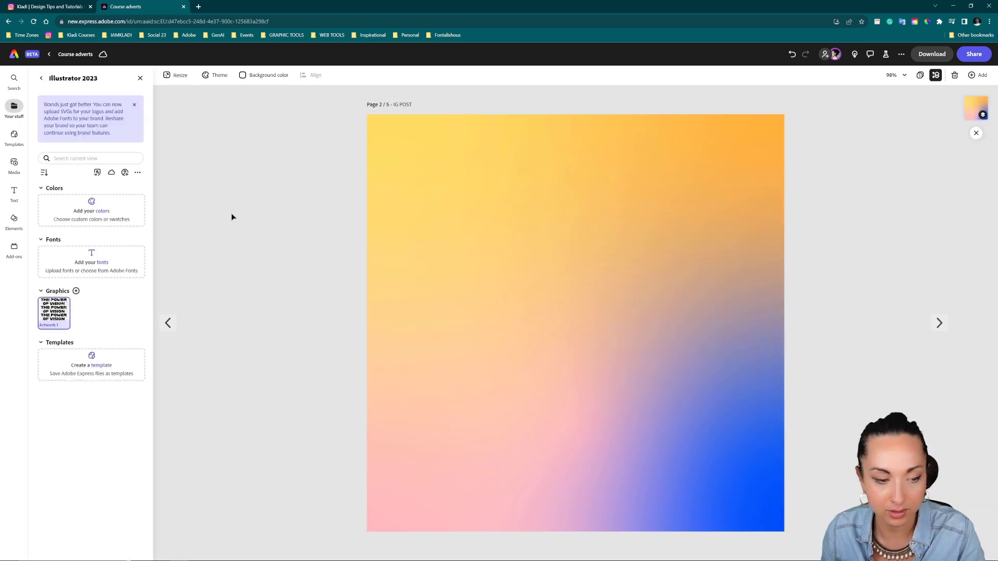
Step: Place the stacked THE POWER OF VISION library graphic on the IG POST page, enlarge it to most of the page width and centre it
click(63, 315)
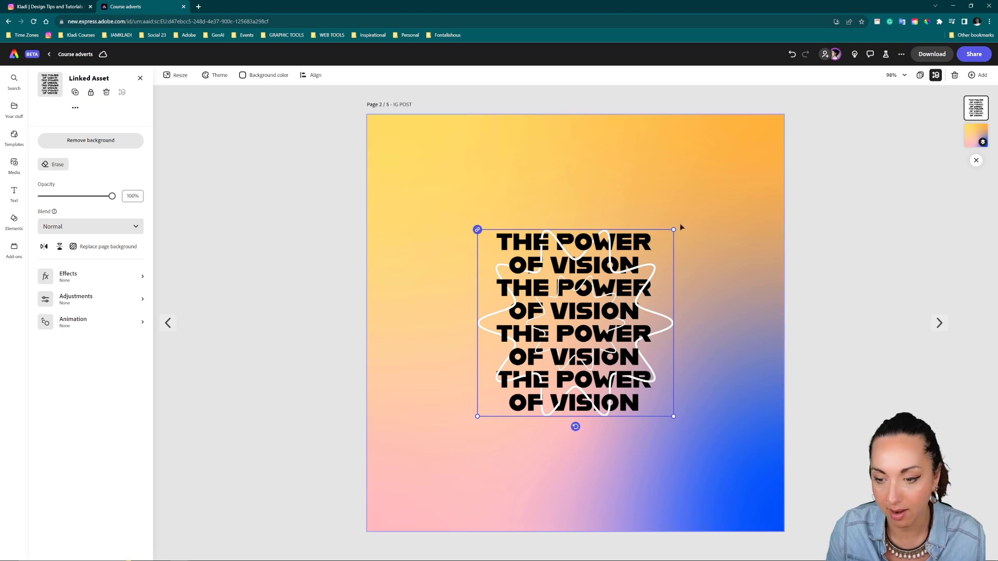
drag(675, 227, 754, 153)
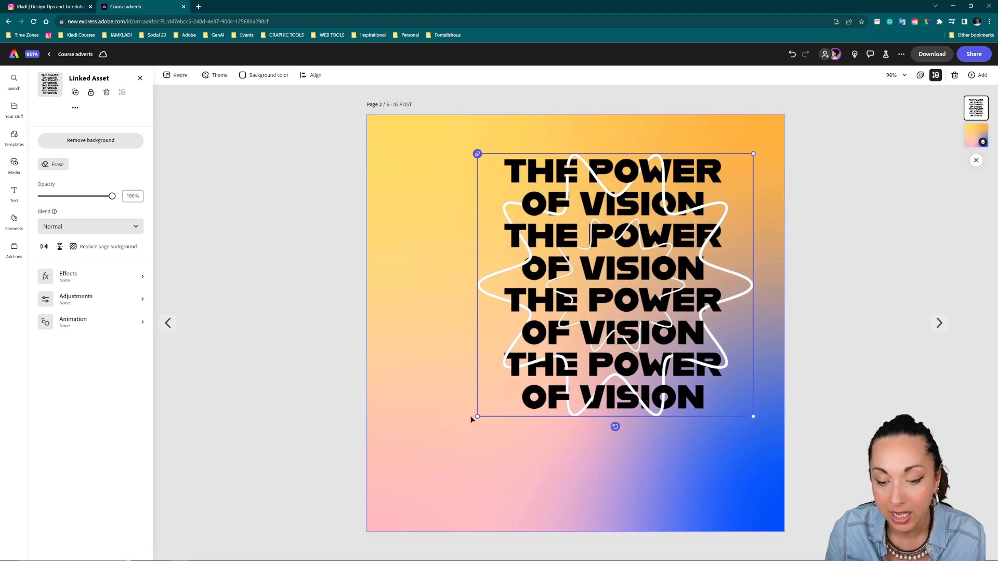
drag(478, 419, 411, 475)
mouse_move(584, 318)
mouse_down()
mouse_move(582, 333)
mouse_move(579, 323)
mouse_up()
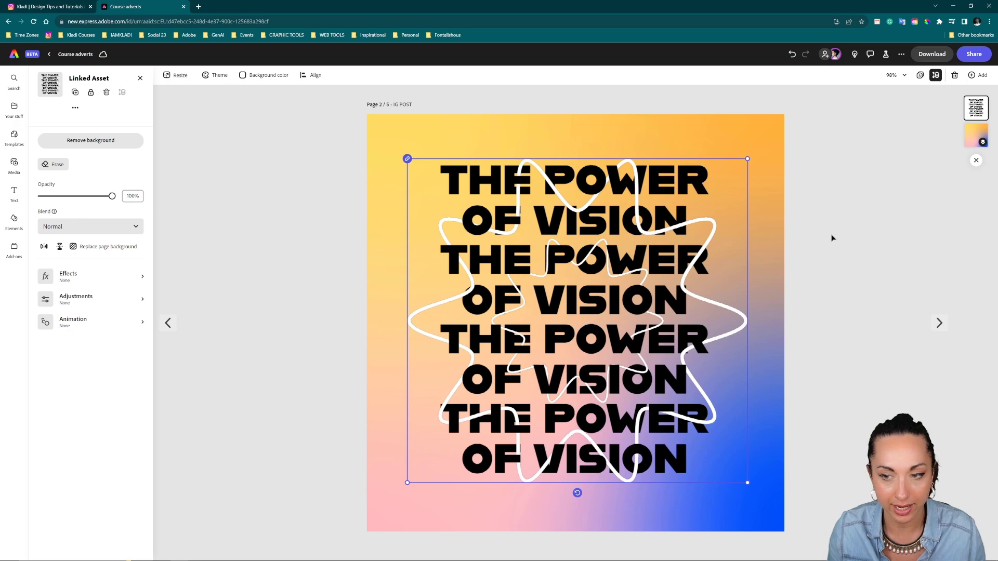
Step: Open the IG STORY page, try moving the eye artwork's pieces individually, and undo the change
click(919, 75)
click(48, 165)
double_click(311, 176)
click(569, 292)
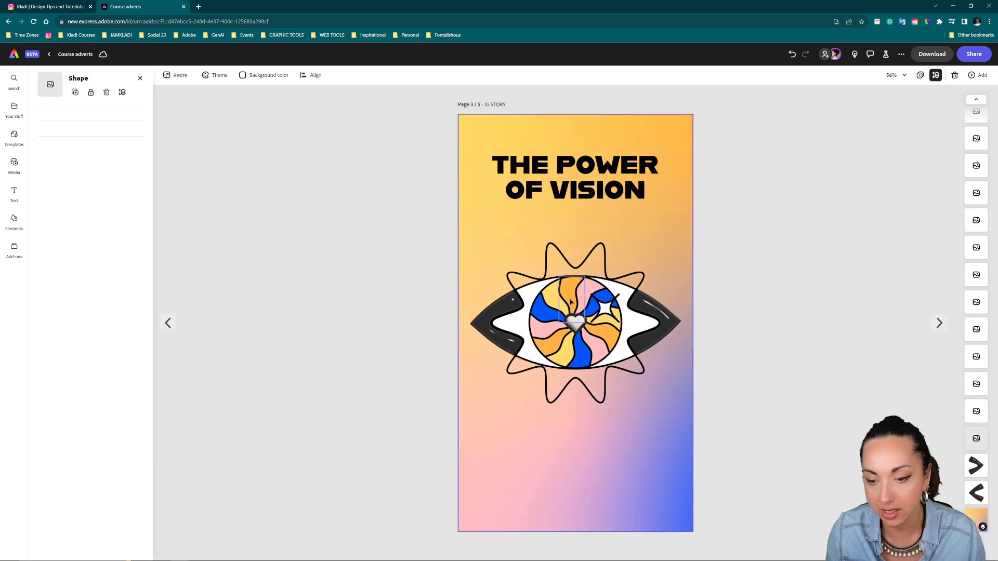
click(588, 292)
click(550, 296)
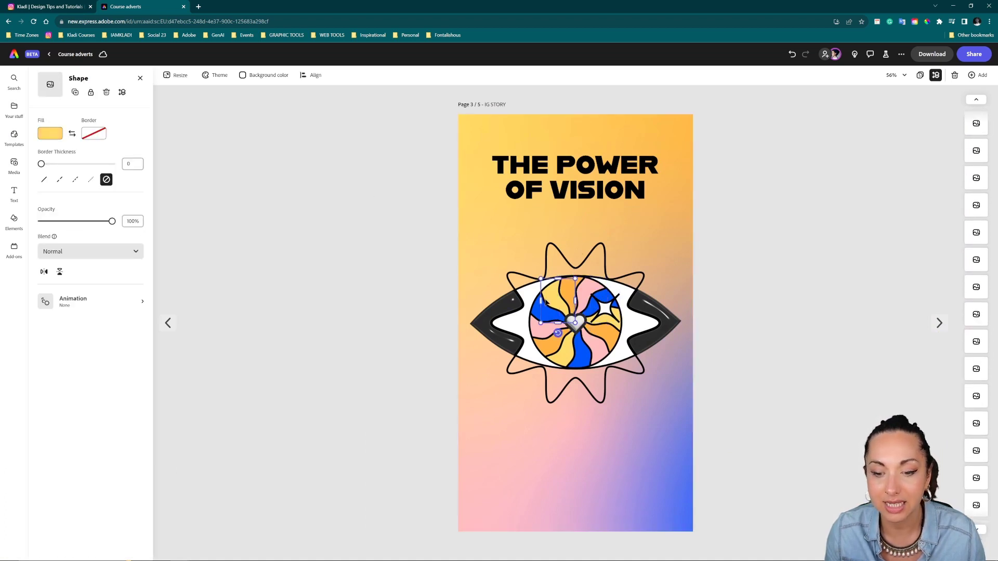
click(560, 256)
click(561, 256)
drag(560, 257, 546, 378)
key(ctrl+z)
click(765, 357)
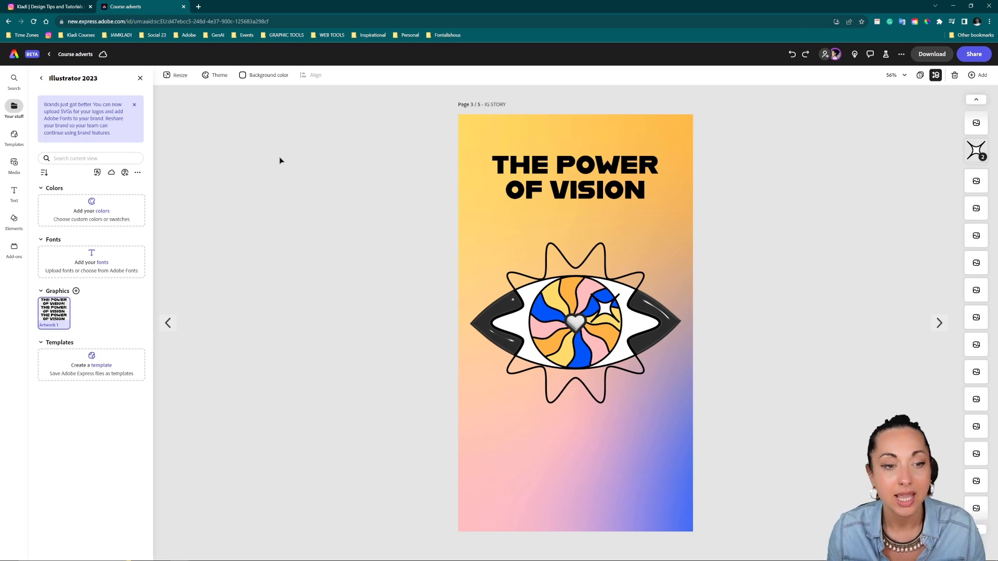
Step: Reopen the second page, IG POST, and switch to Illustrator to open the library graphic Artwork 1 for editing
click(921, 78)
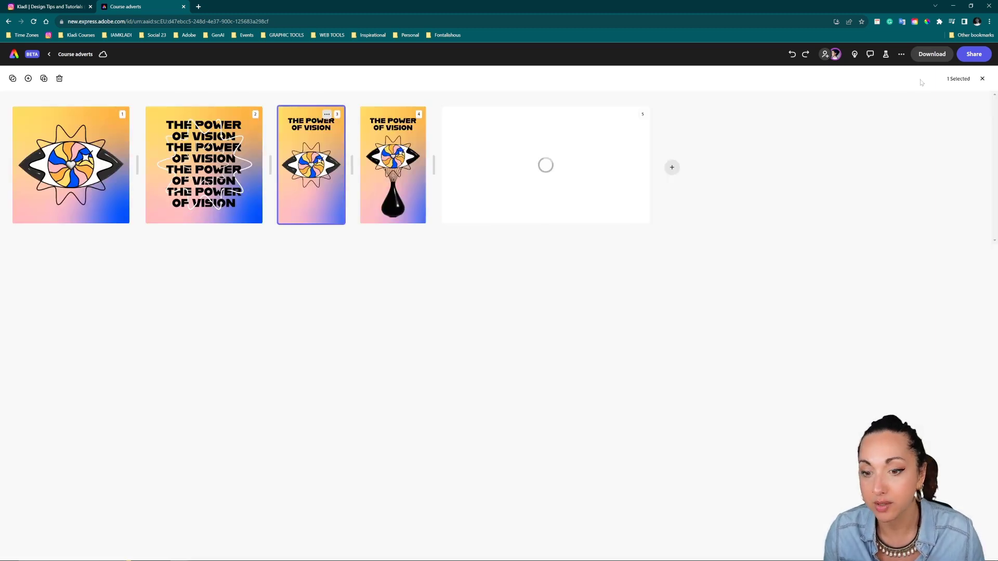
double_click(208, 196)
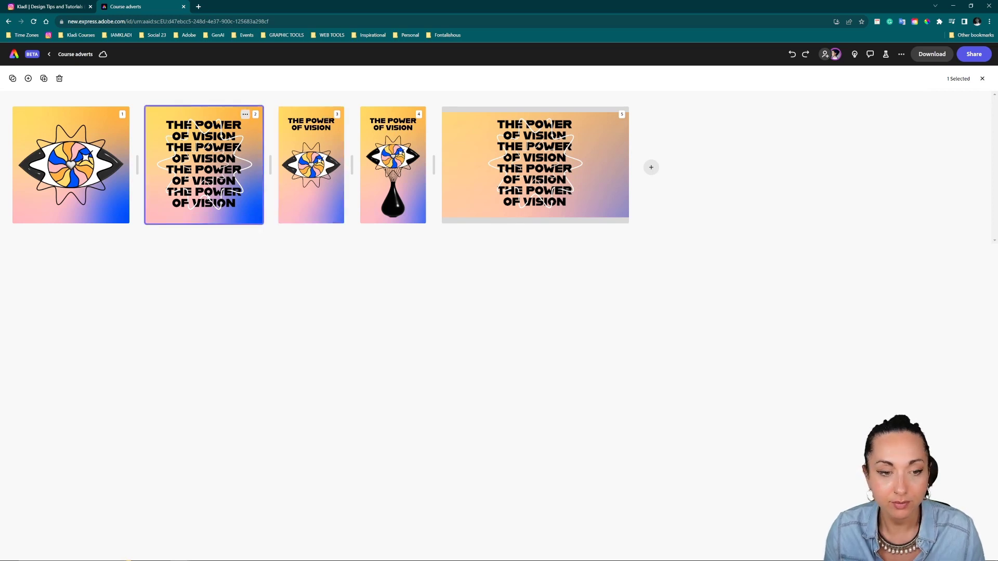
mouse_move(355, 559)
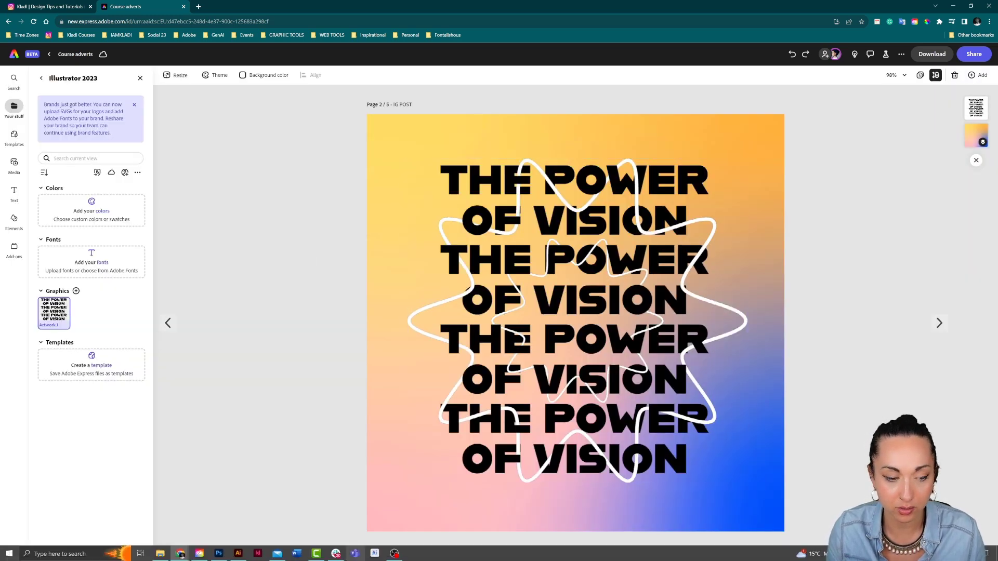
click(240, 554)
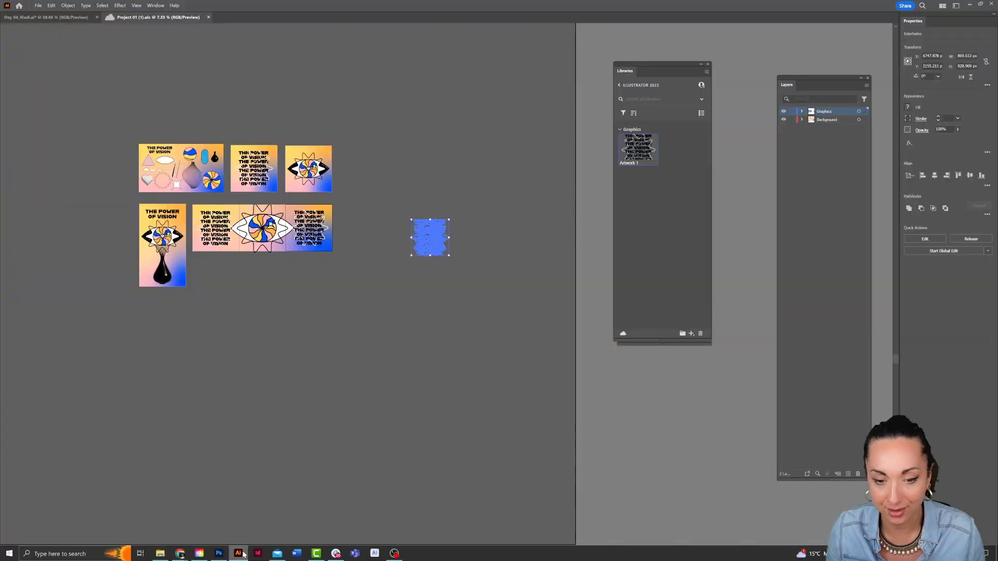
double_click(642, 149)
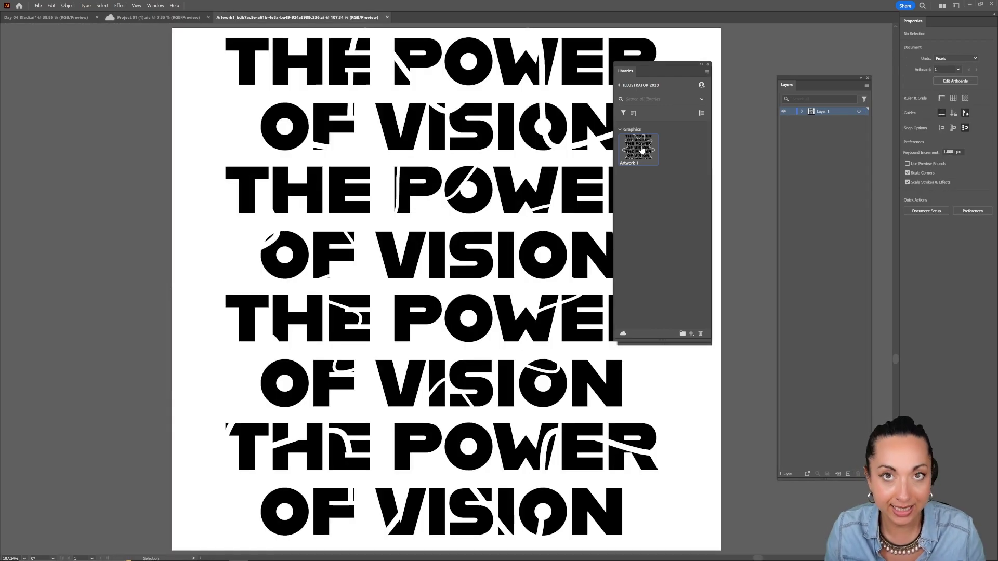
Step: Isolate the THE POWER OF VISION lettering, fill it with a medium blue swatch, exit isolation and save the library graphic
click(313, 70)
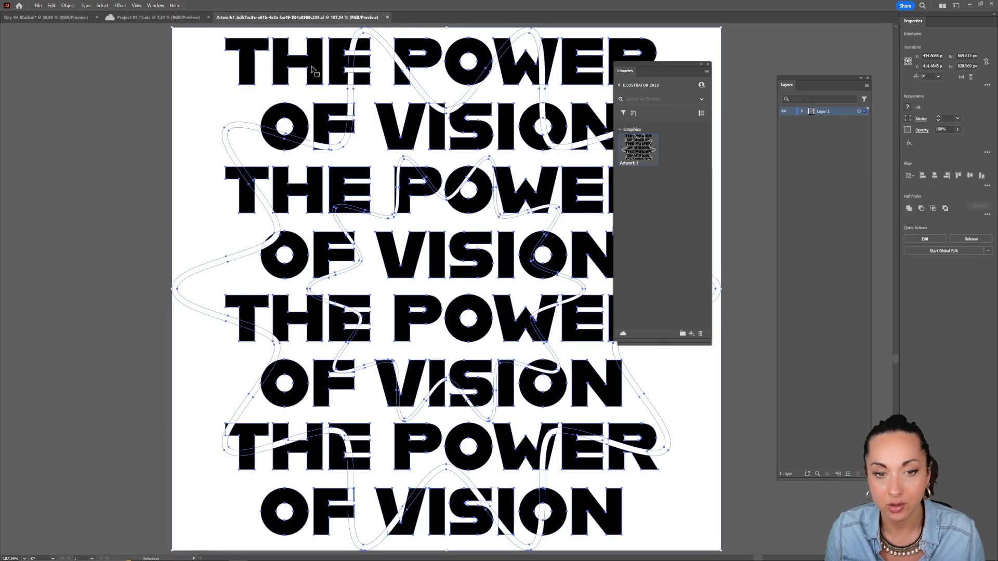
double_click(312, 69)
click(312, 70)
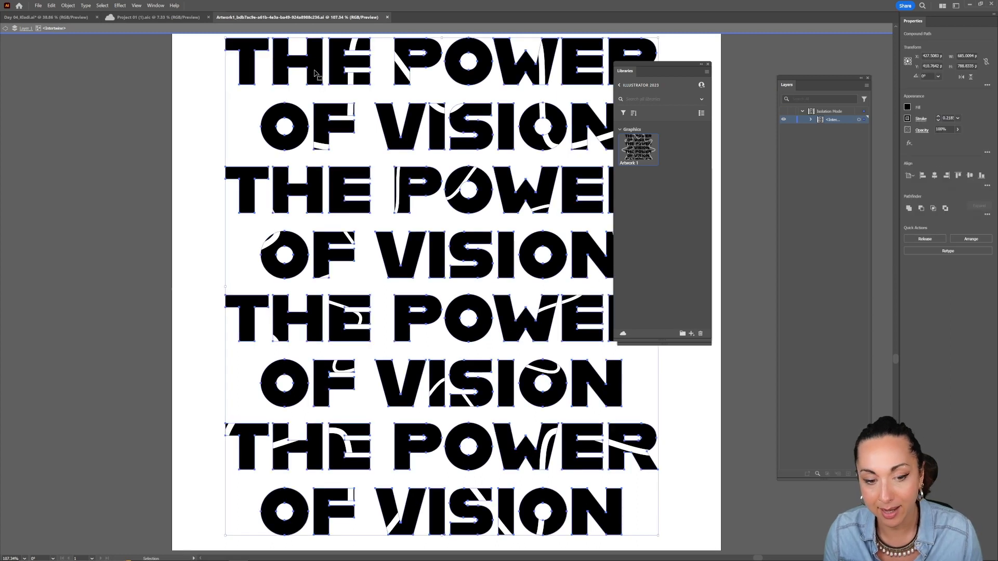
click(906, 108)
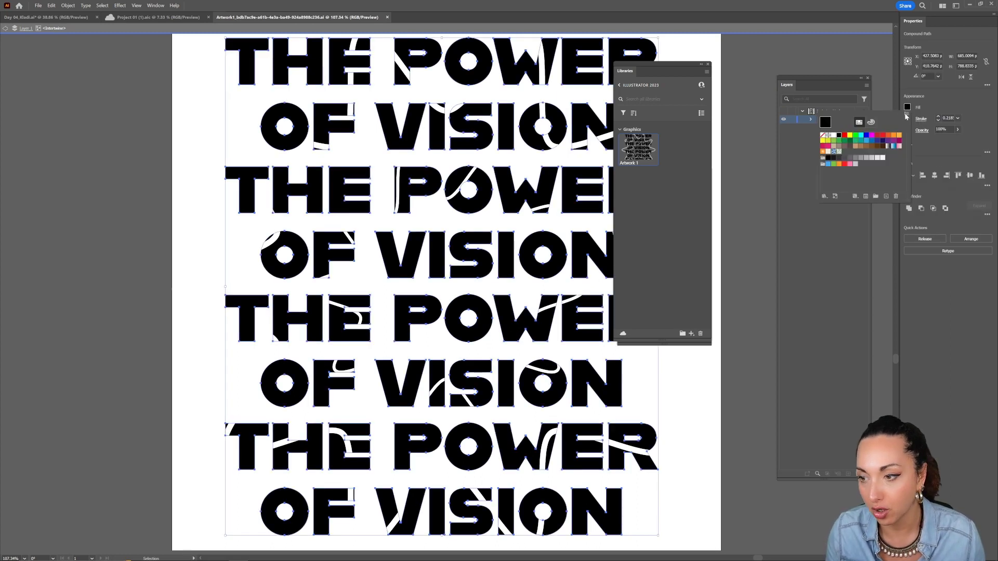
click(872, 141)
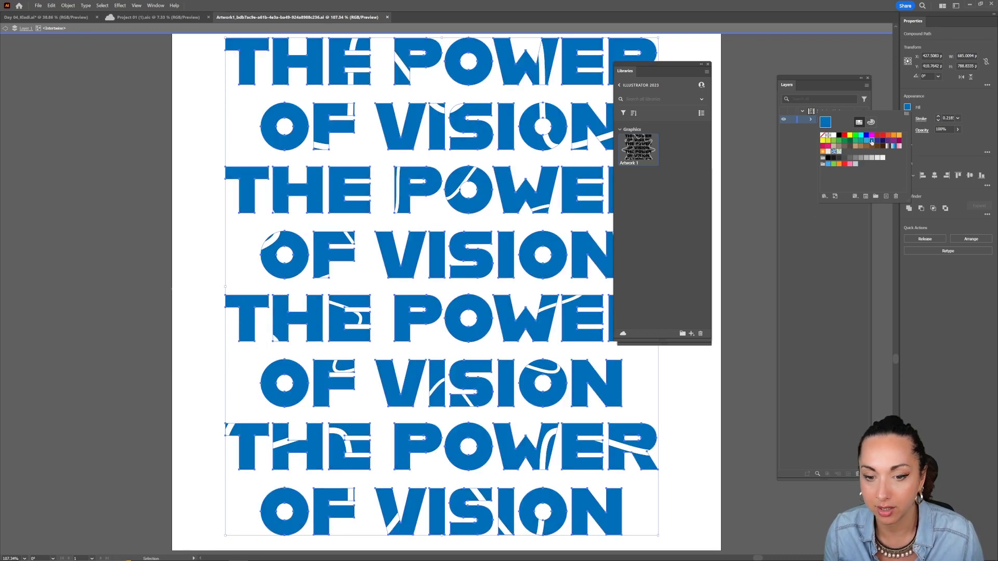
click(709, 407)
click(709, 405)
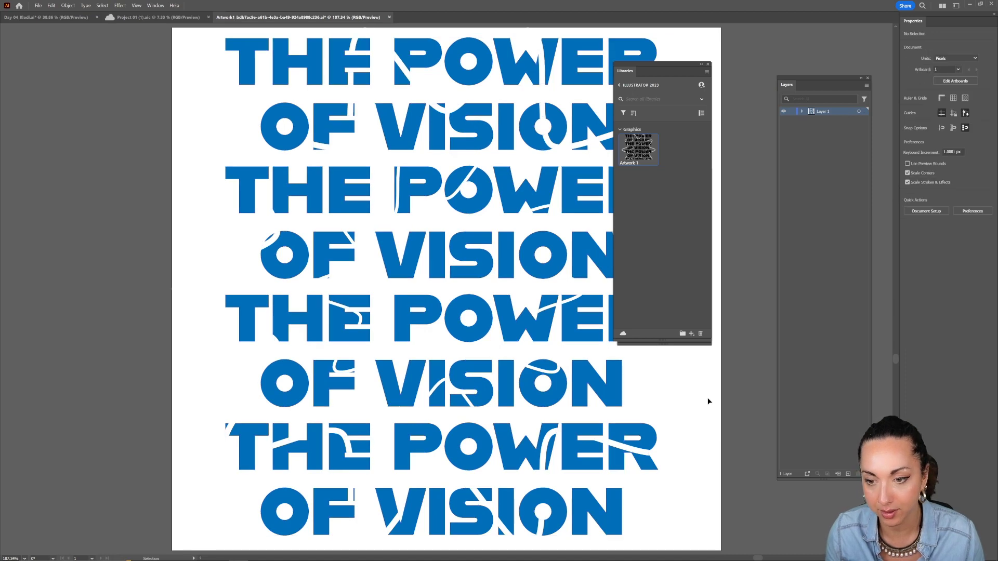
key(ctrl+alt)
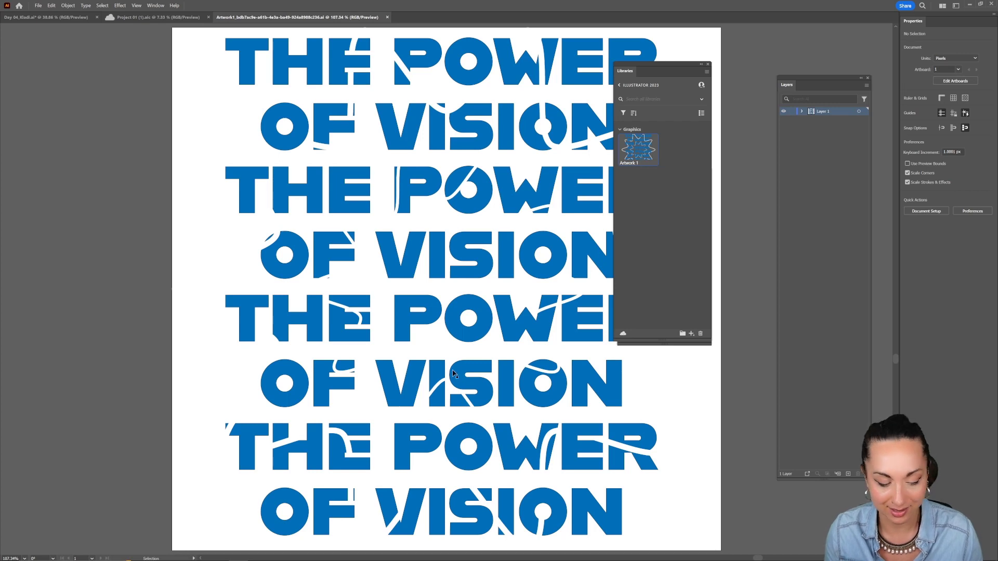
Step: Switch back to Adobe Express in the browser and update the changed linked assets
key(super)
mouse_move(182, 554)
click(244, 530)
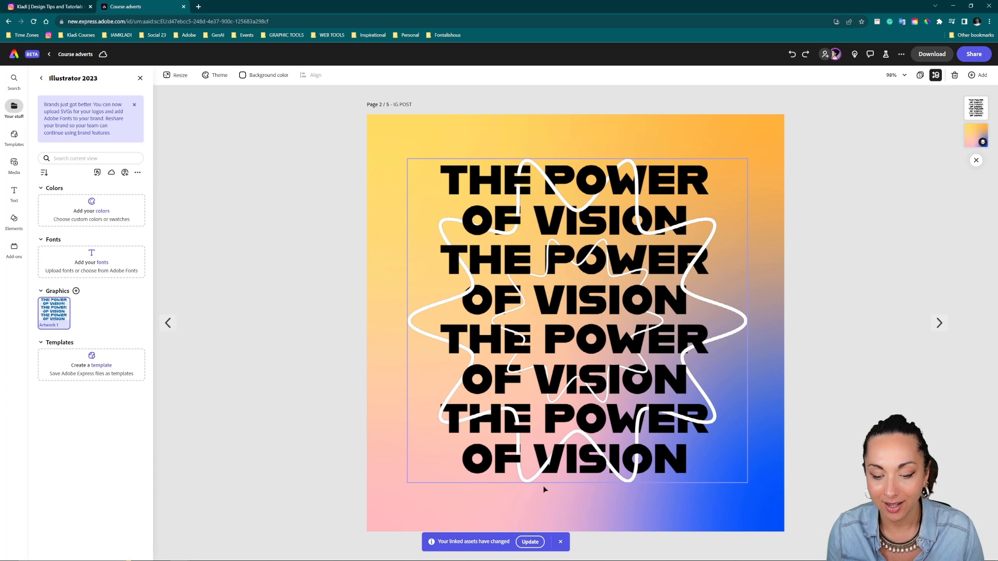
click(530, 542)
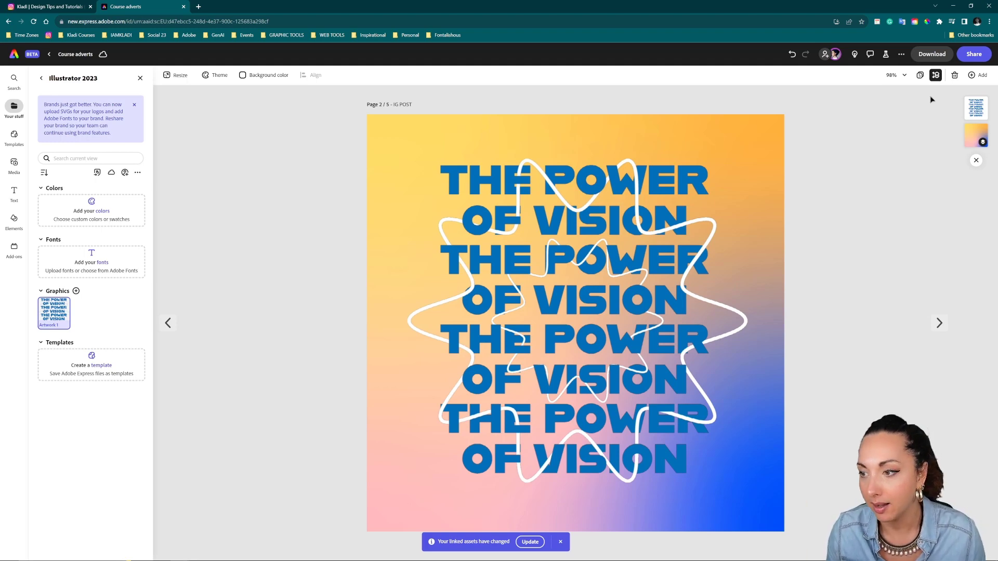
Step: Check the updated graphic in the page overview and open the fifth page, YT COVER
click(920, 75)
click(554, 176)
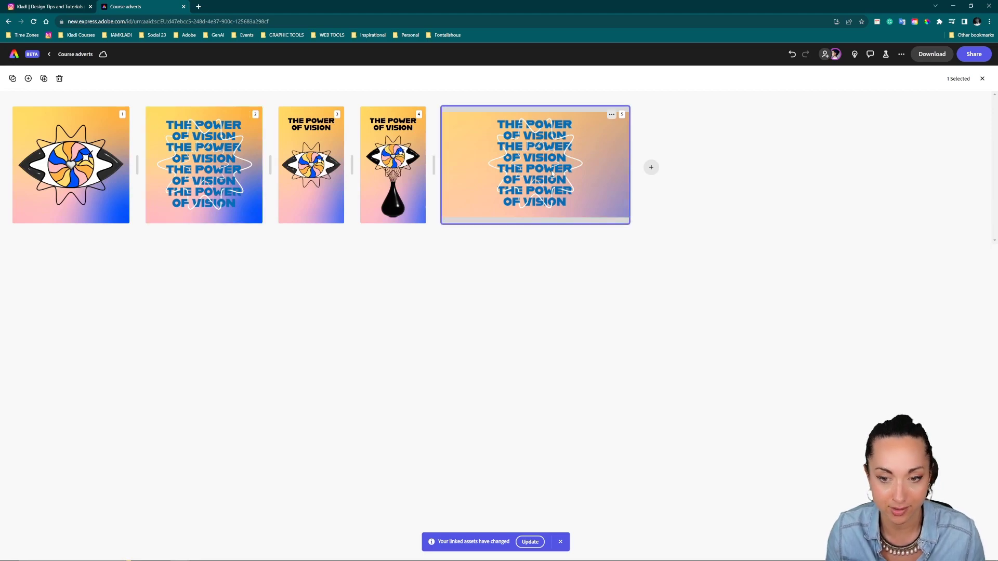
double_click(584, 214)
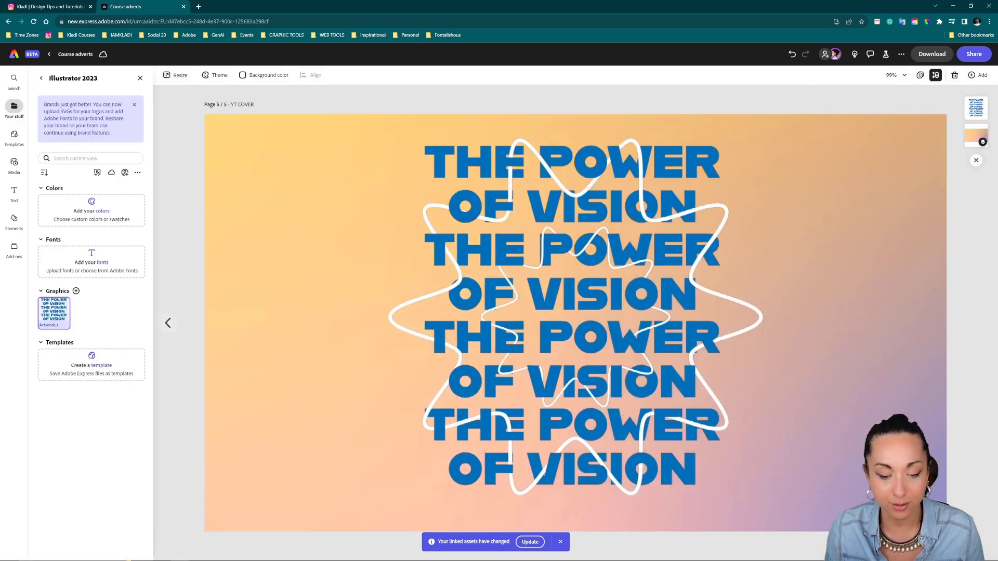
Step: Switch to Illustrator, undo the blue fill on the lettering so it is black again, and save the library graphic
key(super)
click(259, 553)
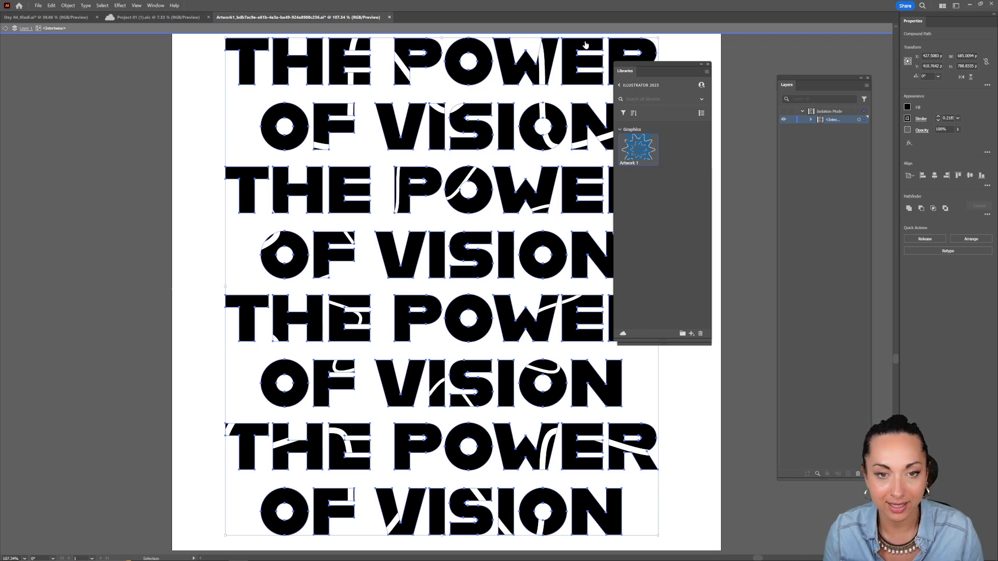
key(Escape)
key(ctrl+s)
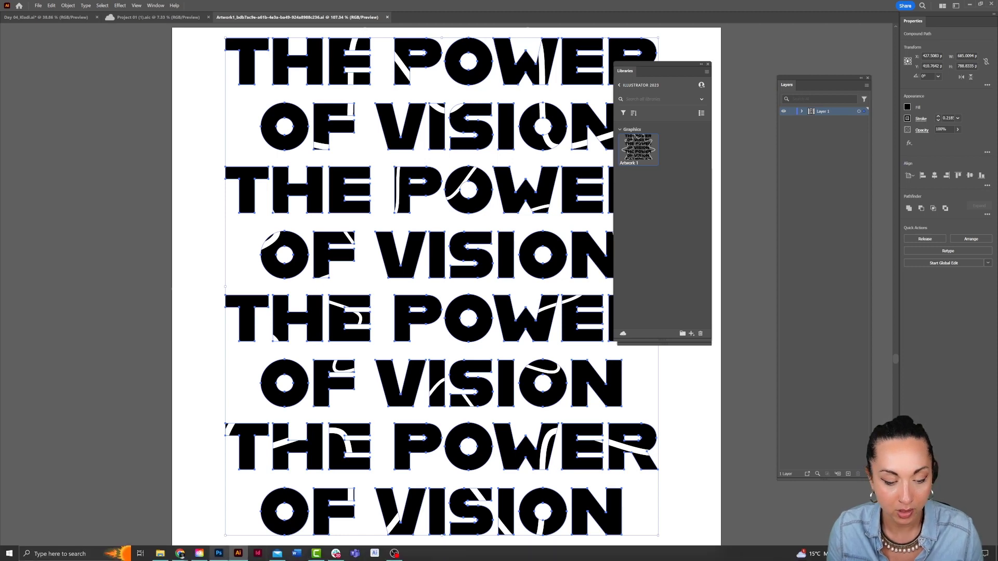
Step: Return to Adobe Express and update the linked Artwork 1 graphic to its black version on the pages
mouse_move(199, 554)
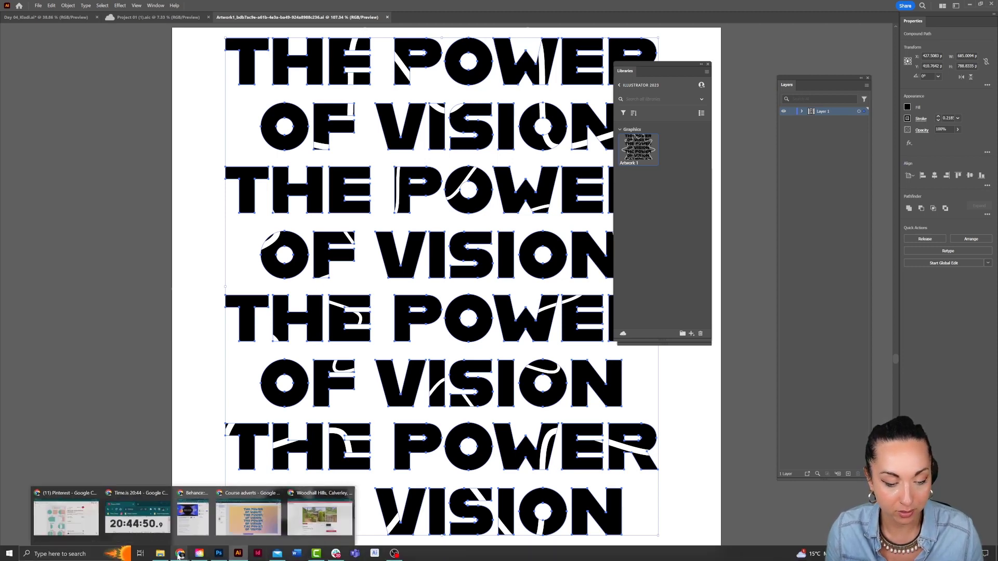
click(243, 517)
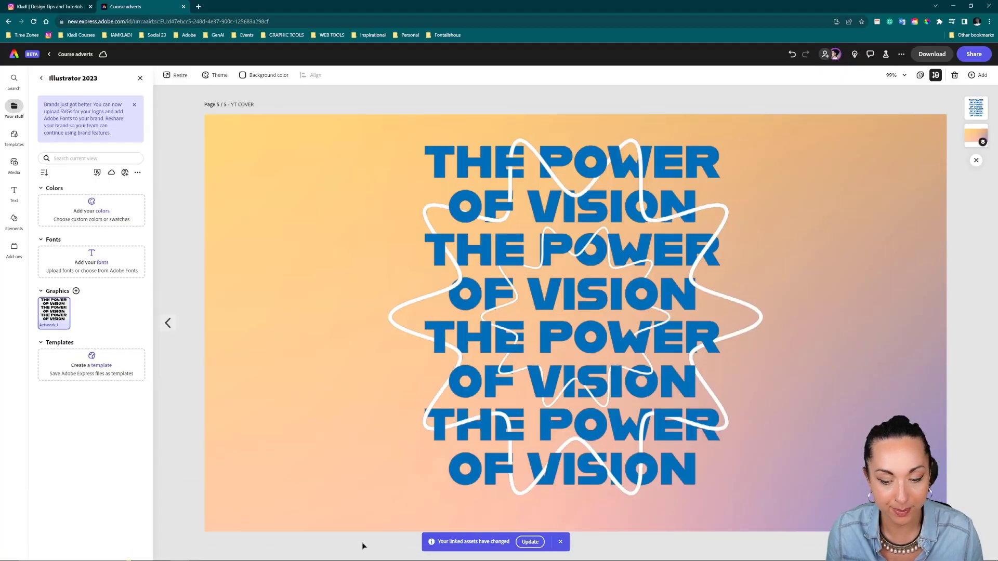
click(537, 541)
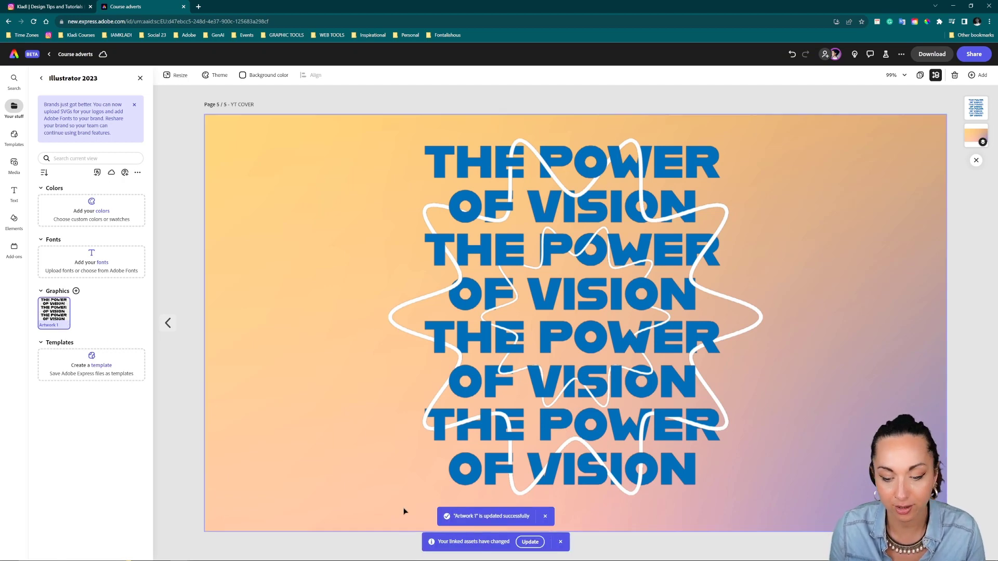
click(519, 543)
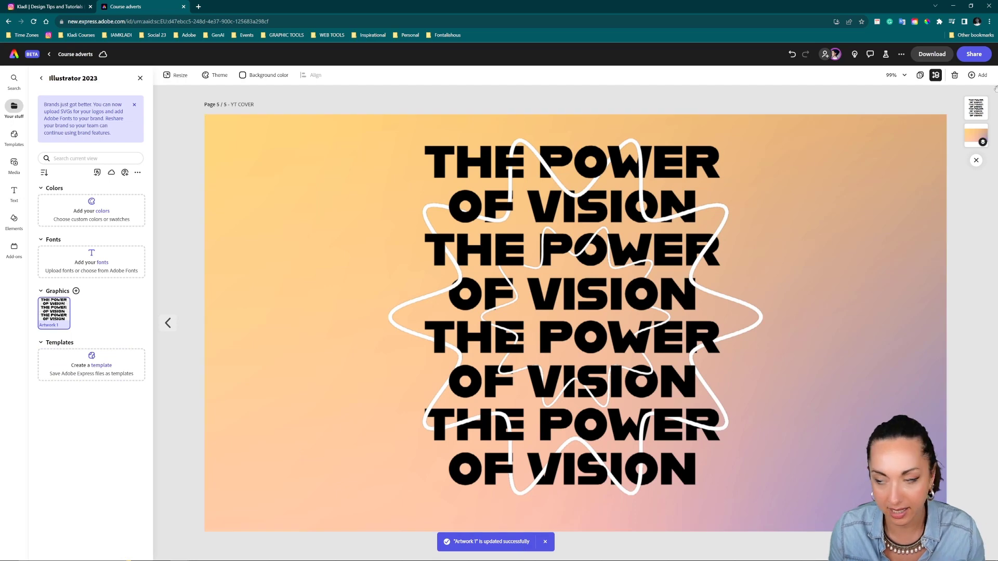
Step: From the page overview, download the selected YT COVER page as PNG (Best for images), then return to the page editor
click(935, 75)
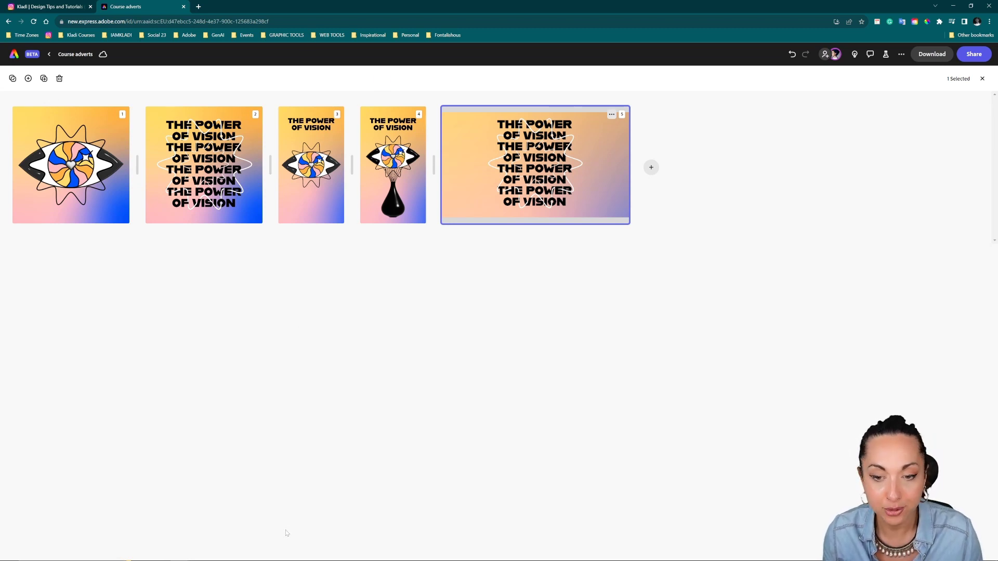
mouse_move(355, 559)
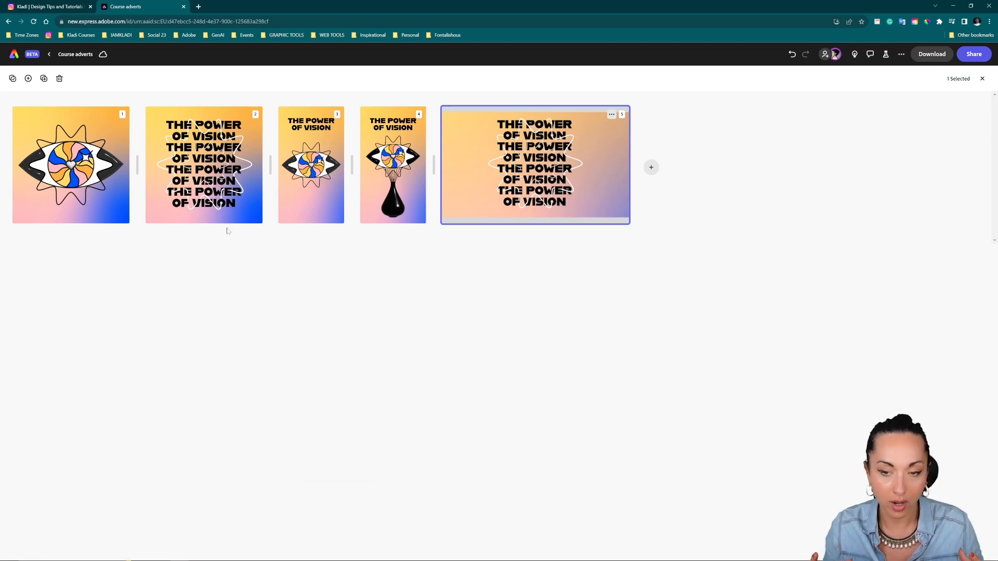
mouse_move(225, 557)
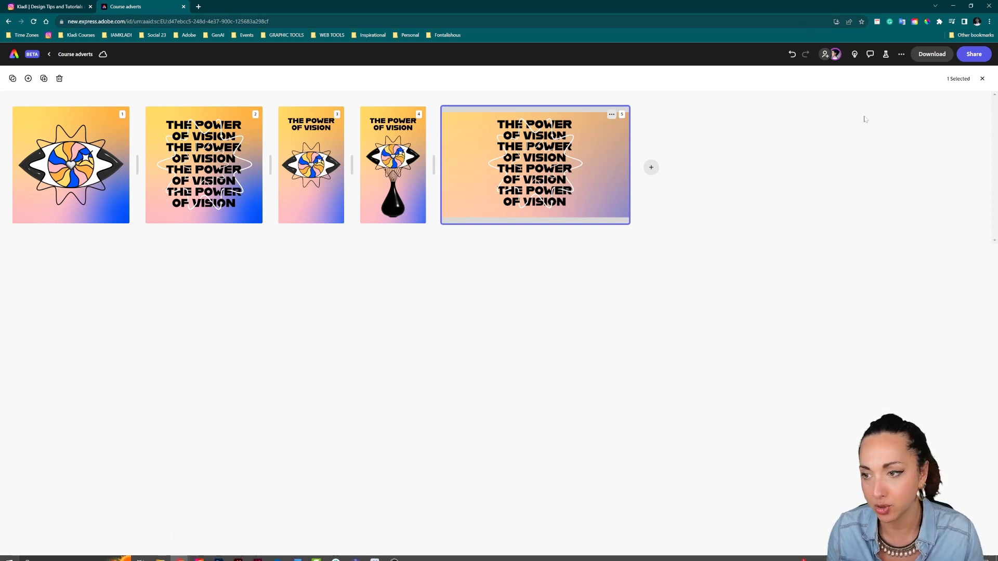
click(929, 55)
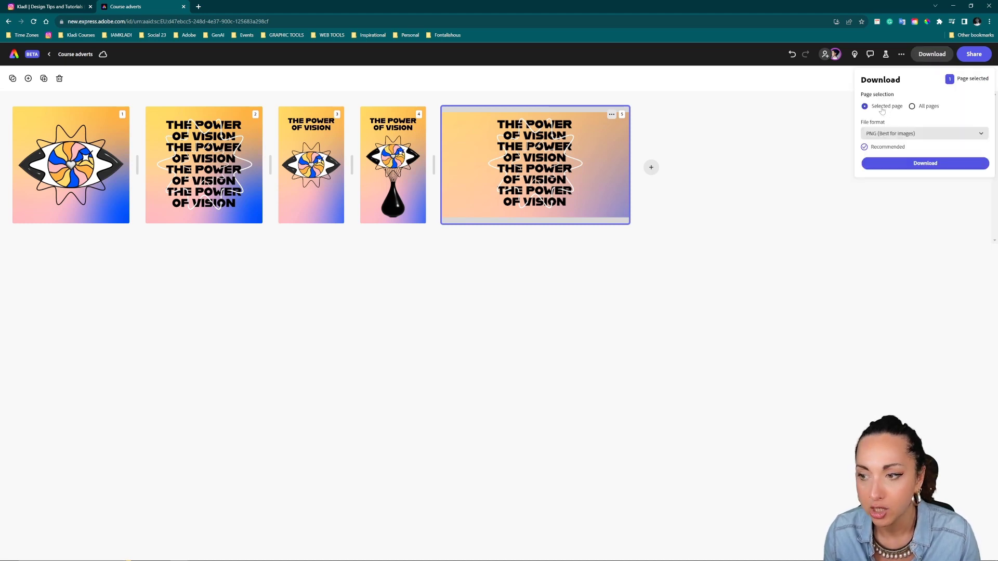
click(918, 134)
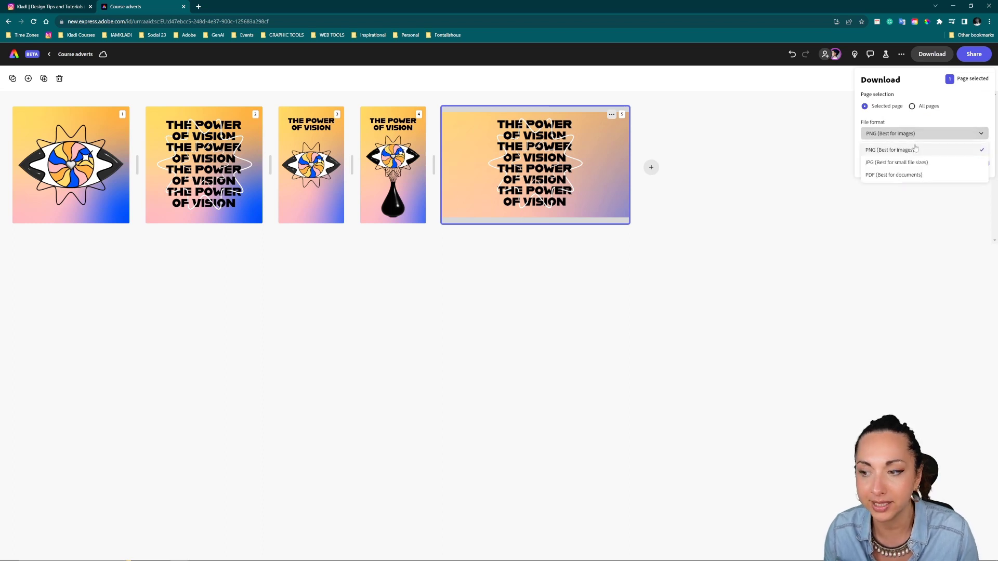
click(888, 188)
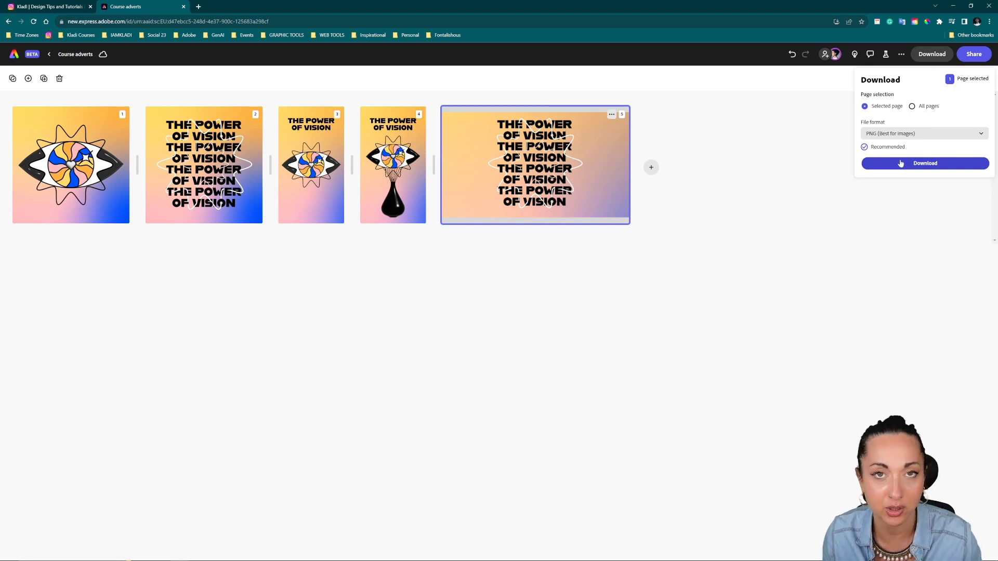
click(899, 162)
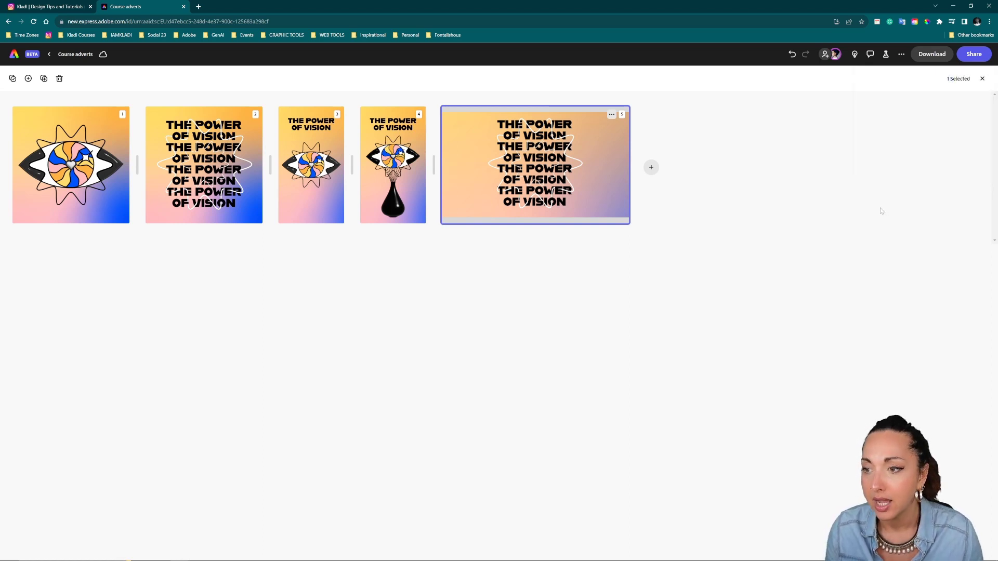
click(49, 56)
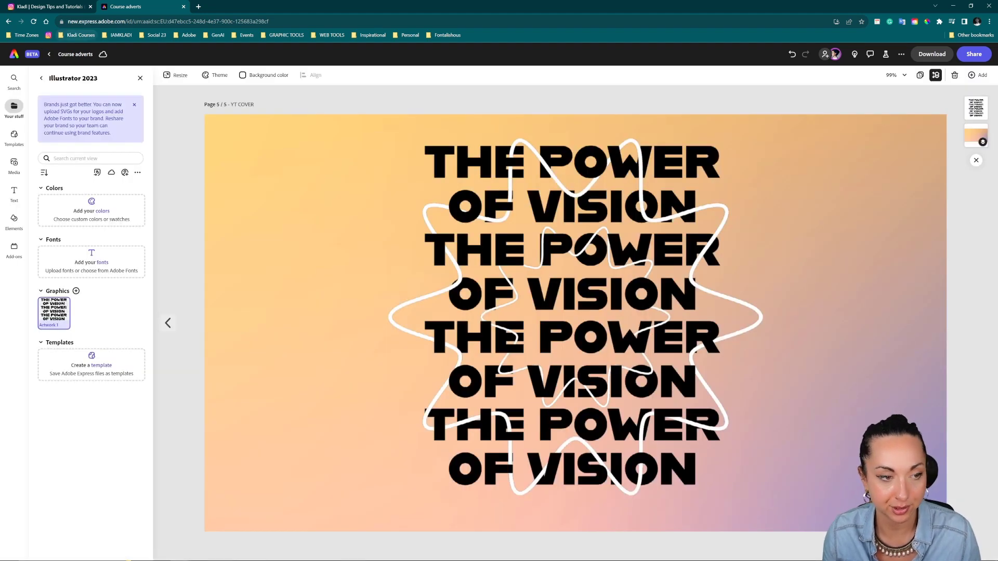
Step: Leave the Course adverts file for the Adobe Express home page, and switch to the Project 01 document in Illustrator
click(14, 54)
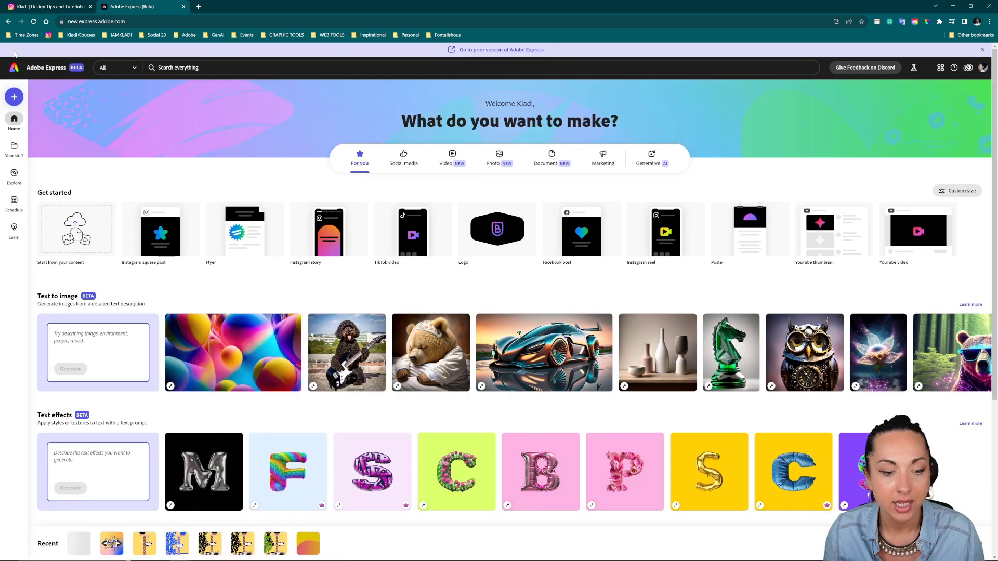
mouse_move(242, 557)
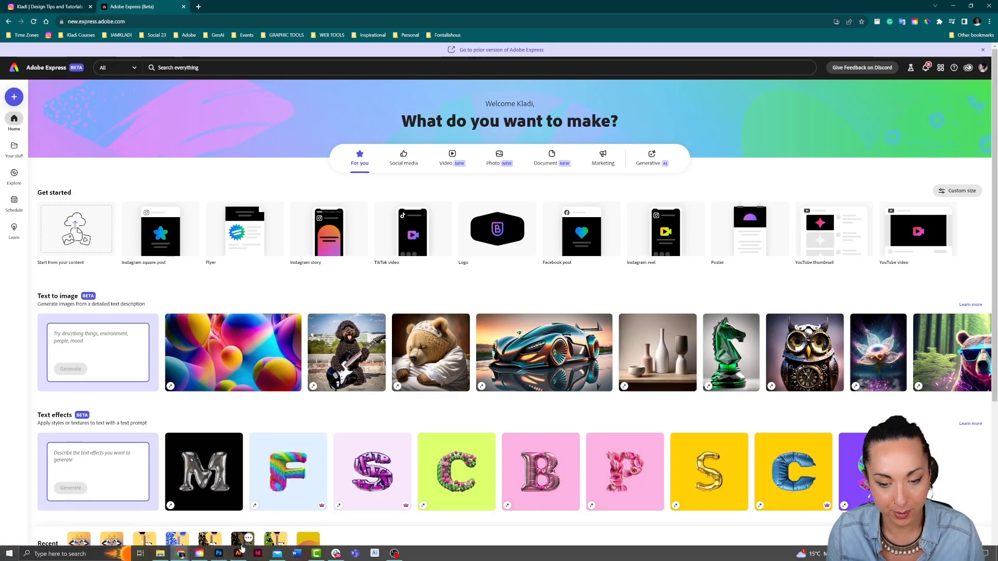
click(241, 556)
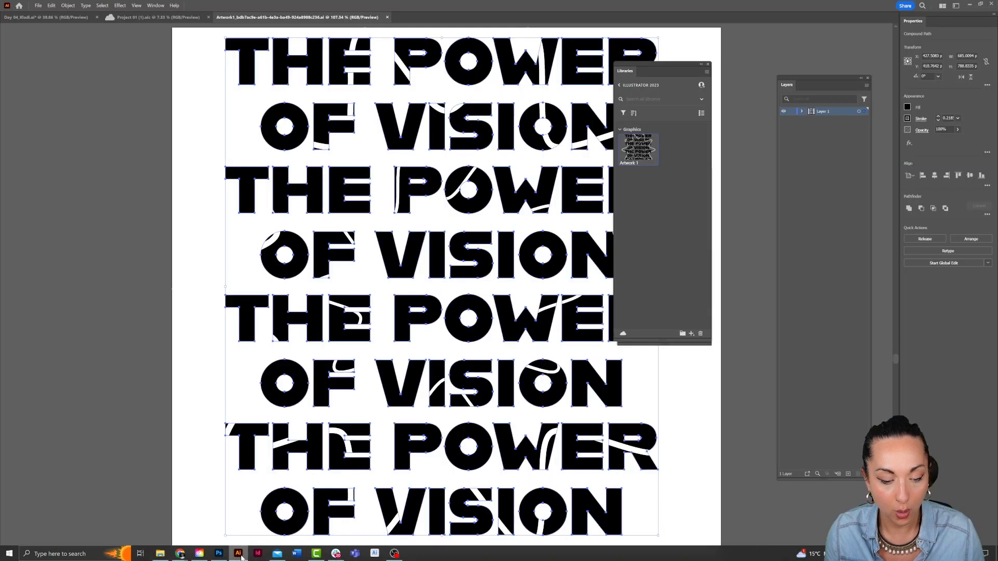
click(168, 16)
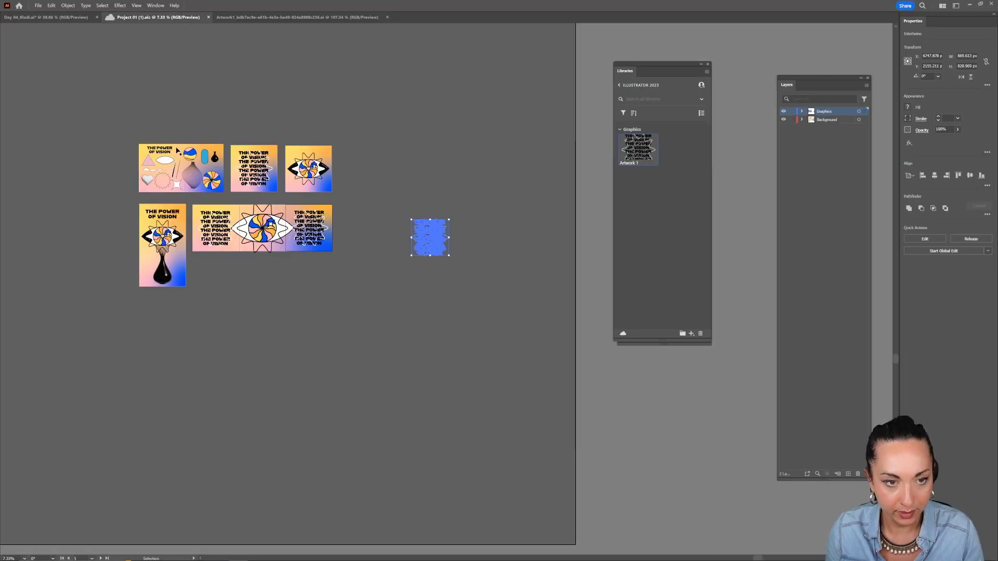
key(ctrl+alt)
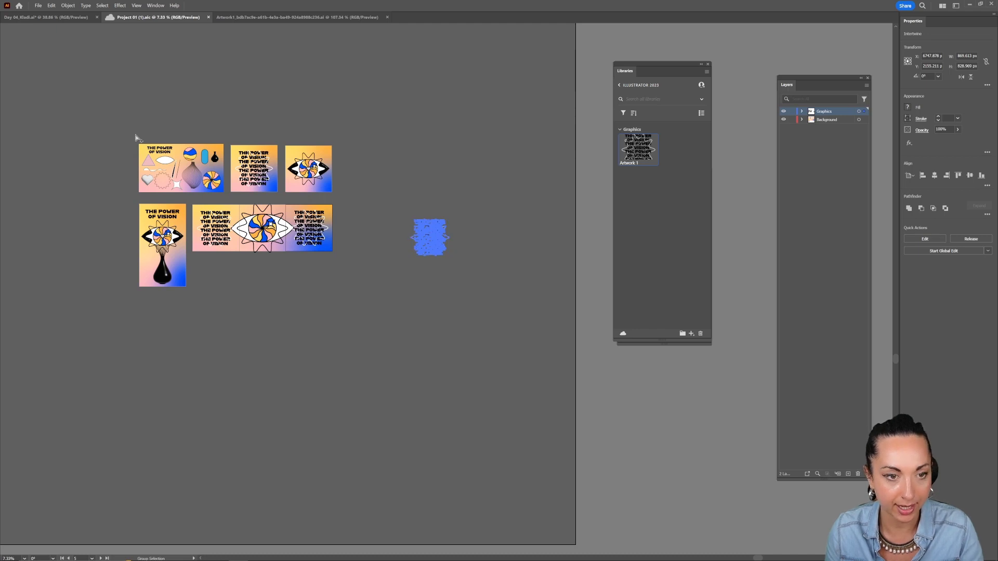
Step: Create a new document, delete the extra artboards, and make the remaining one landscape at 1920 x 1080 px
key(ctrl+n)
click(554, 376)
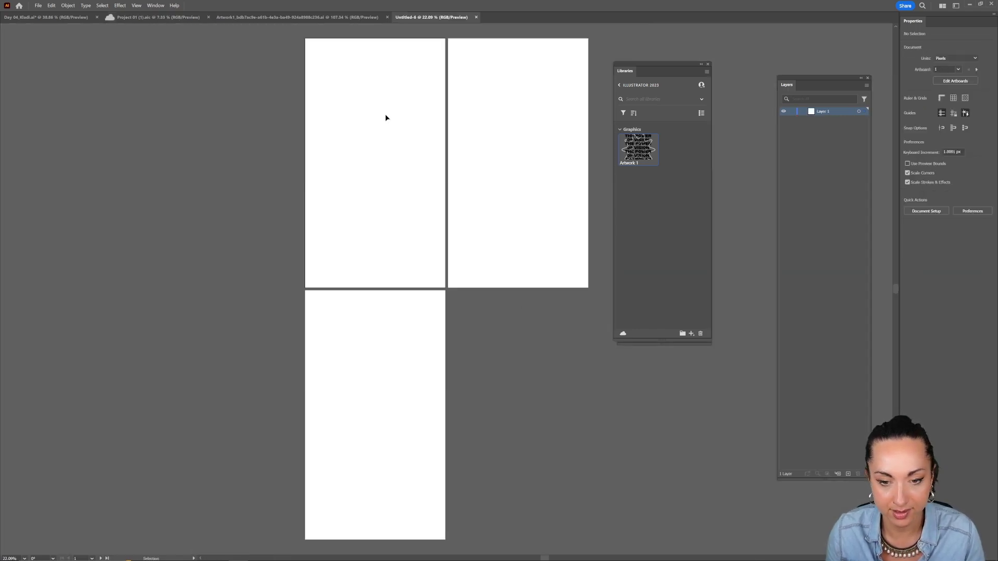
key(shift+o)
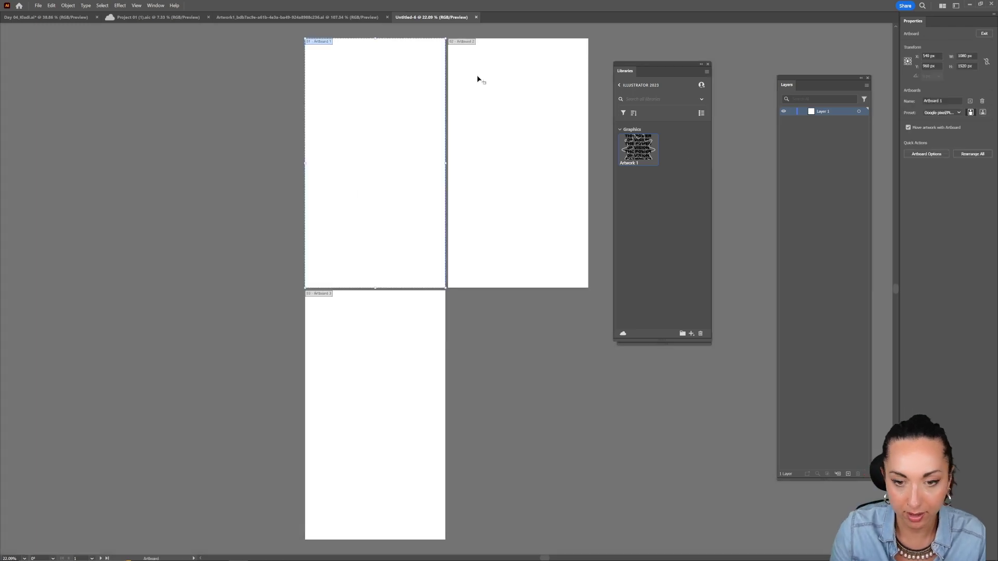
click(460, 217)
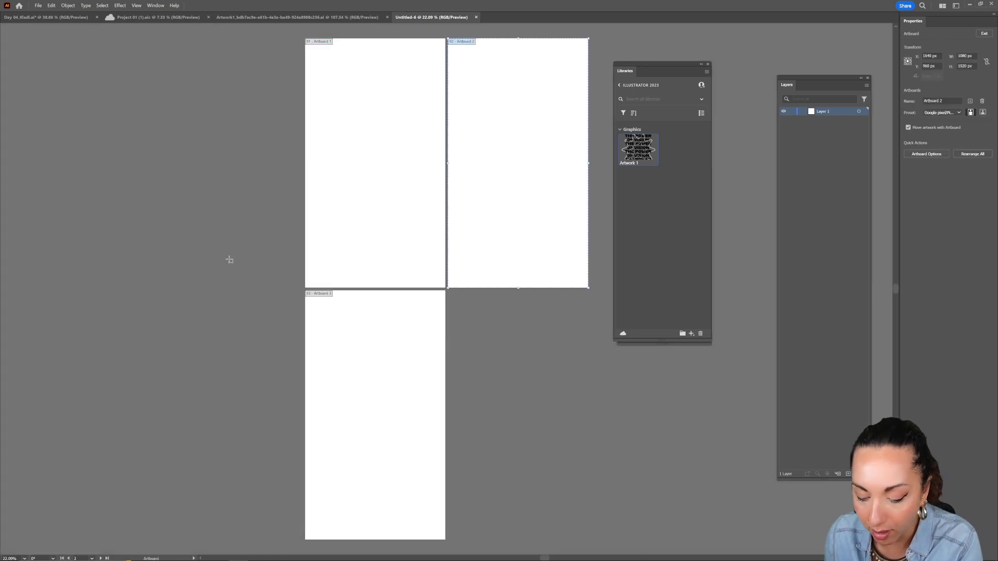
key(Delete)
key(Delete)
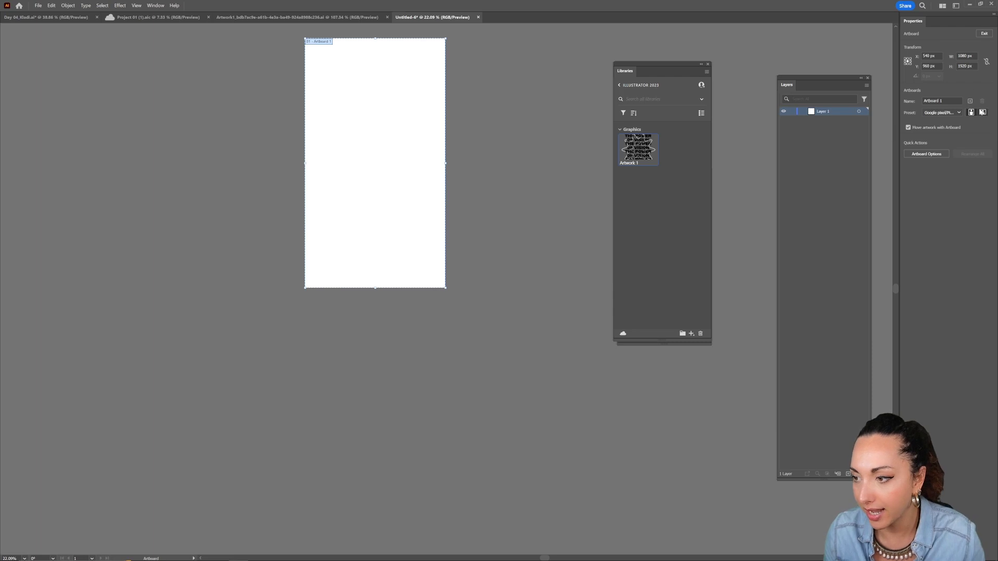
click(982, 112)
Step: Copy the wide The Power of Vision layout with all its shapes and gradient background from the Project 01 document
click(26, 17)
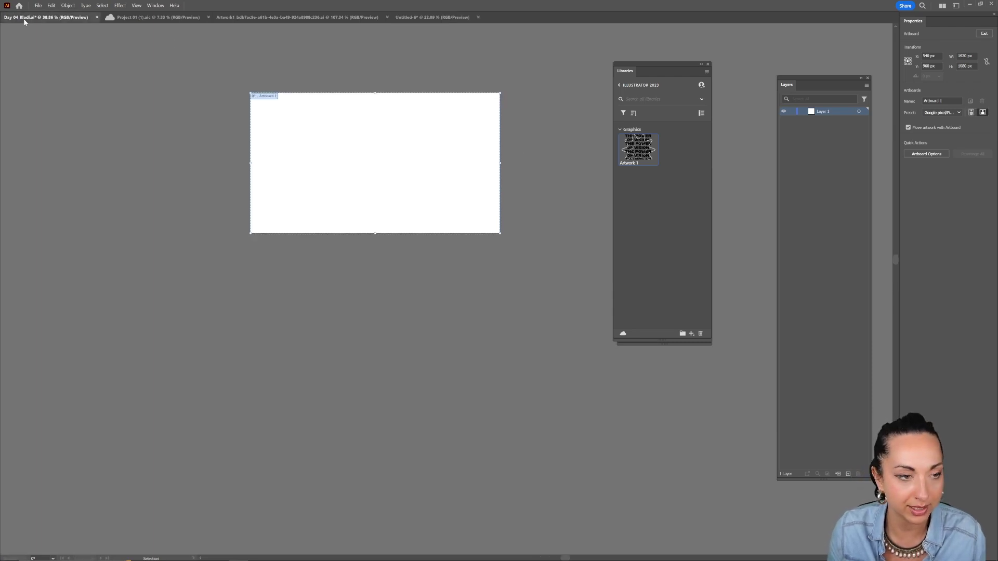
click(159, 19)
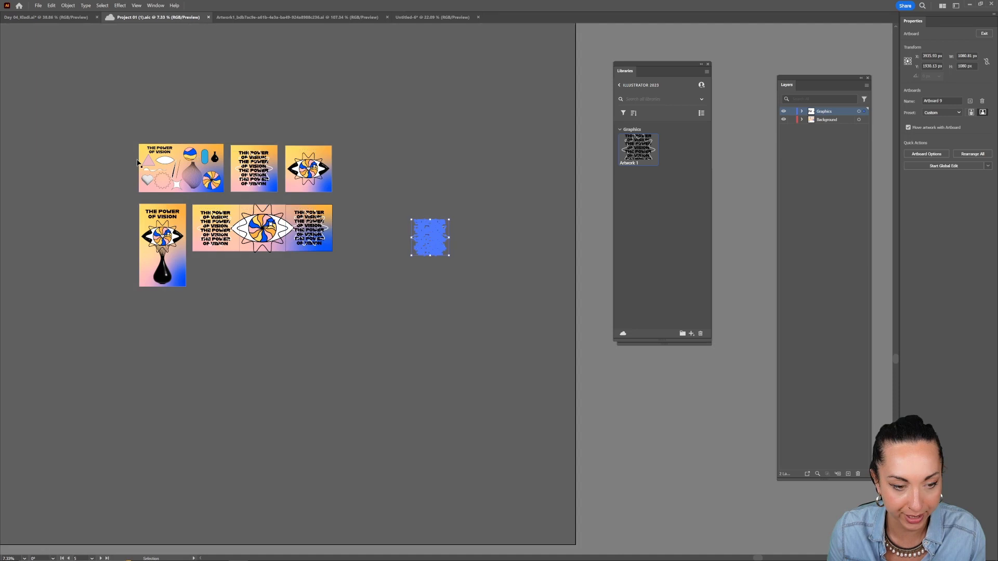
click(162, 170)
drag(225, 197, 227, 199)
key(ctrl+c)
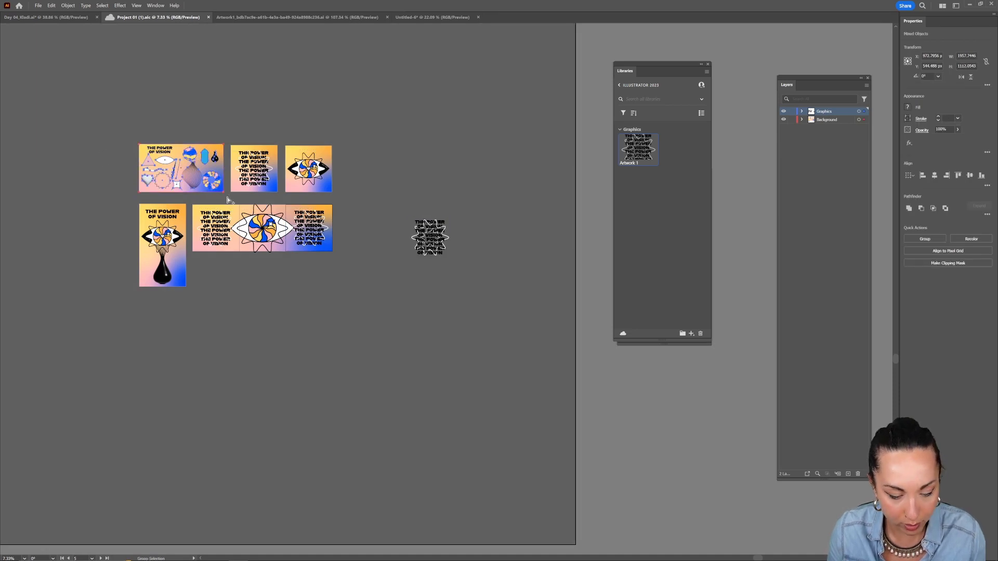
Step: Paste the copied layout into the new document and position it so it covers the landscape artboard
click(432, 16)
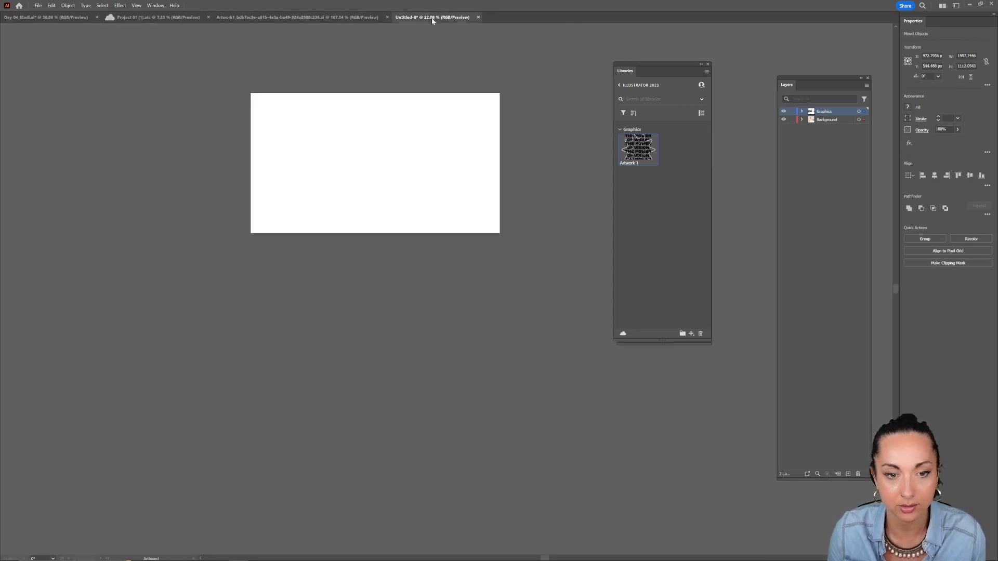
key(ctrl+v)
drag(460, 287, 388, 160)
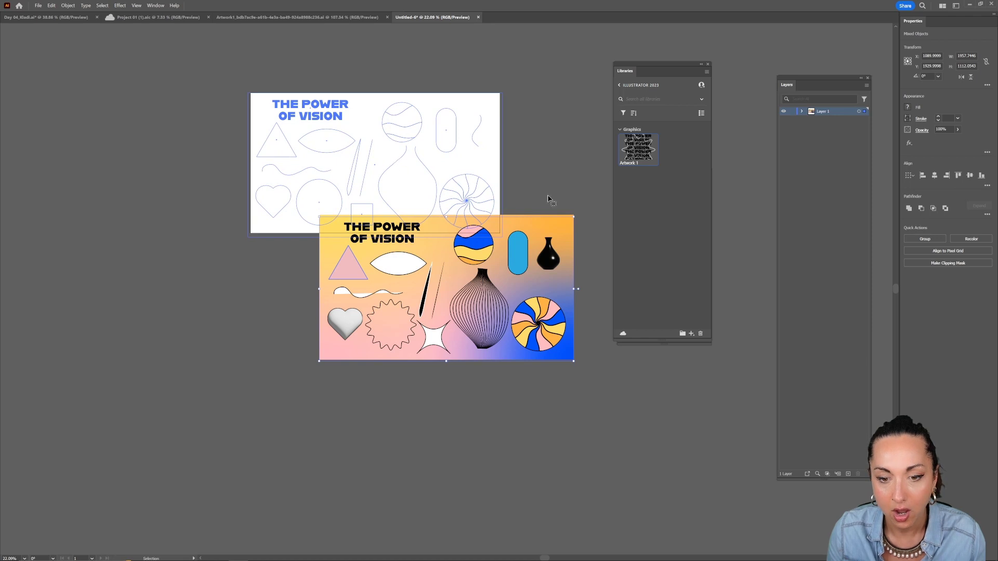
key(shift+Up)
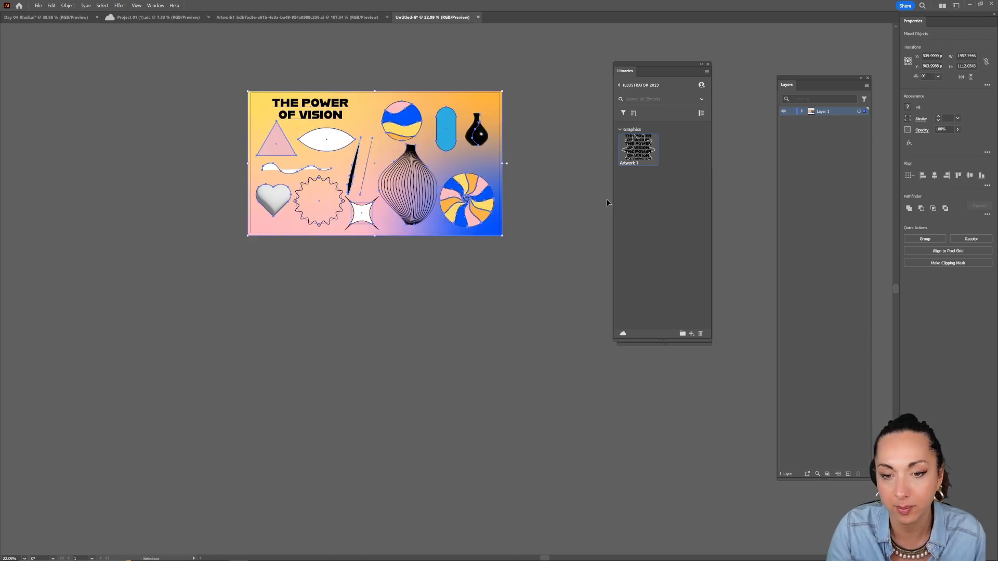
click(607, 202)
Step: Save the new document on the computer in the AL 07.27 folder, using the Day 04 file's name with the prefix v2_
key(ctrl+s)
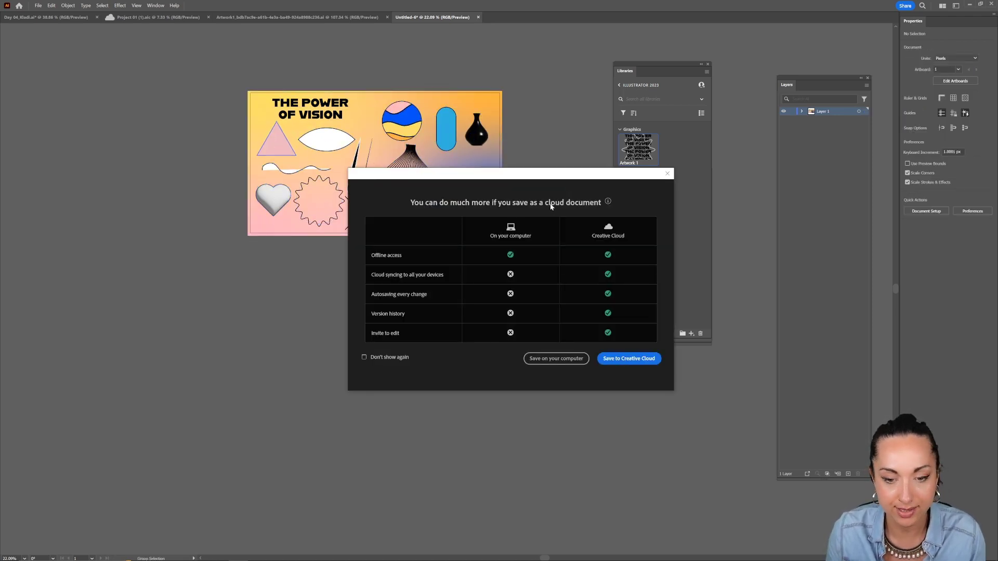
click(538, 362)
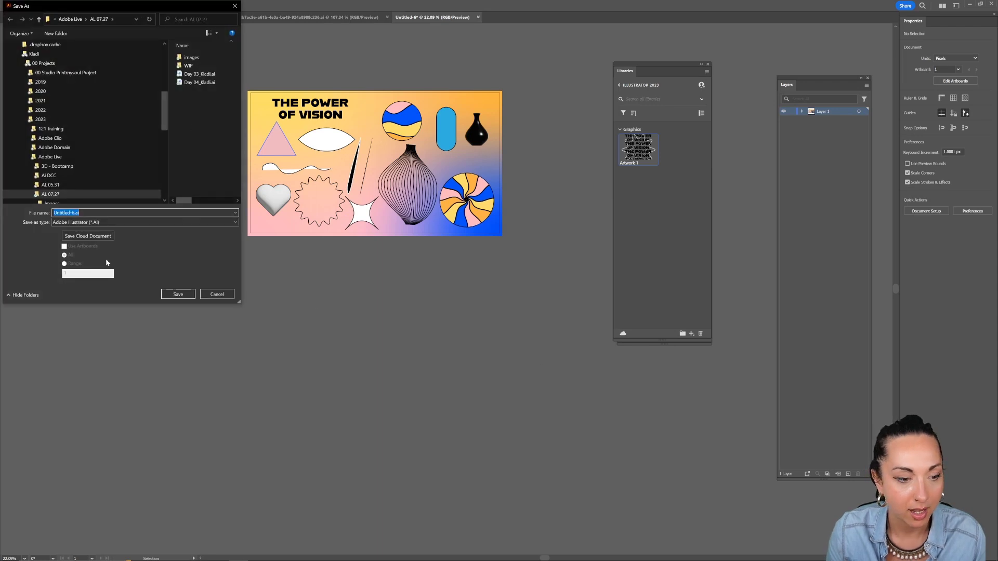
click(210, 82)
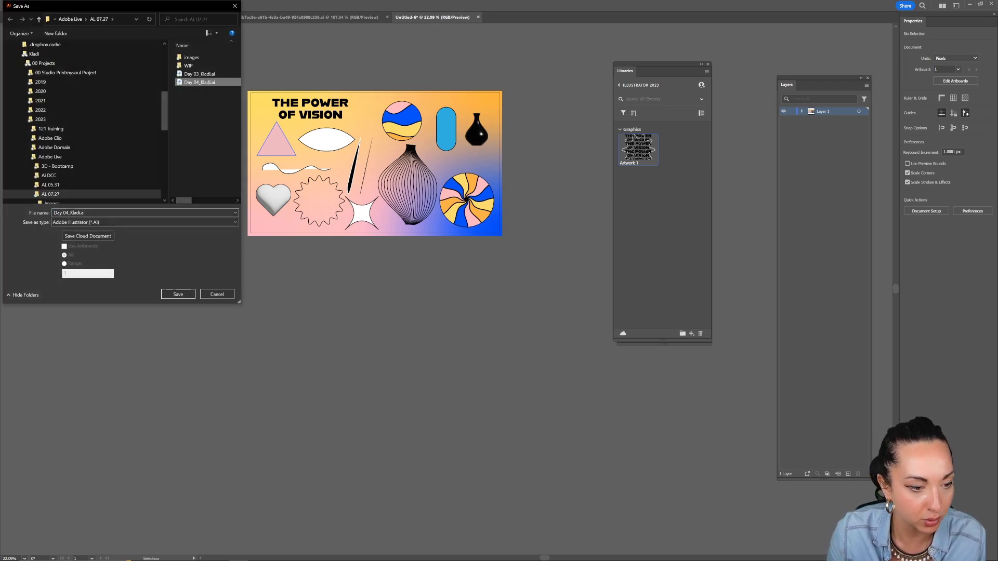
click(180, 213)
key(Left)
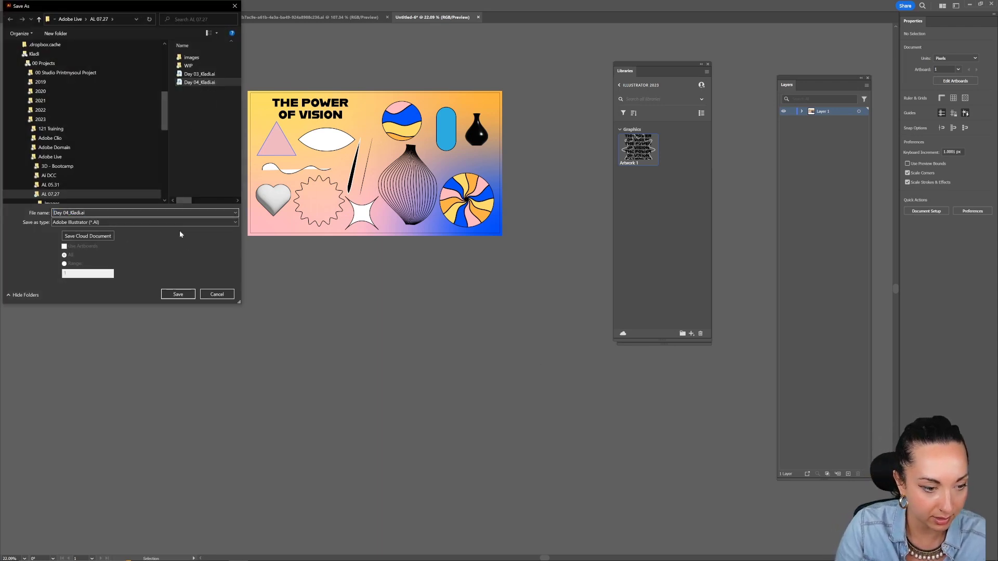
text(AL_)
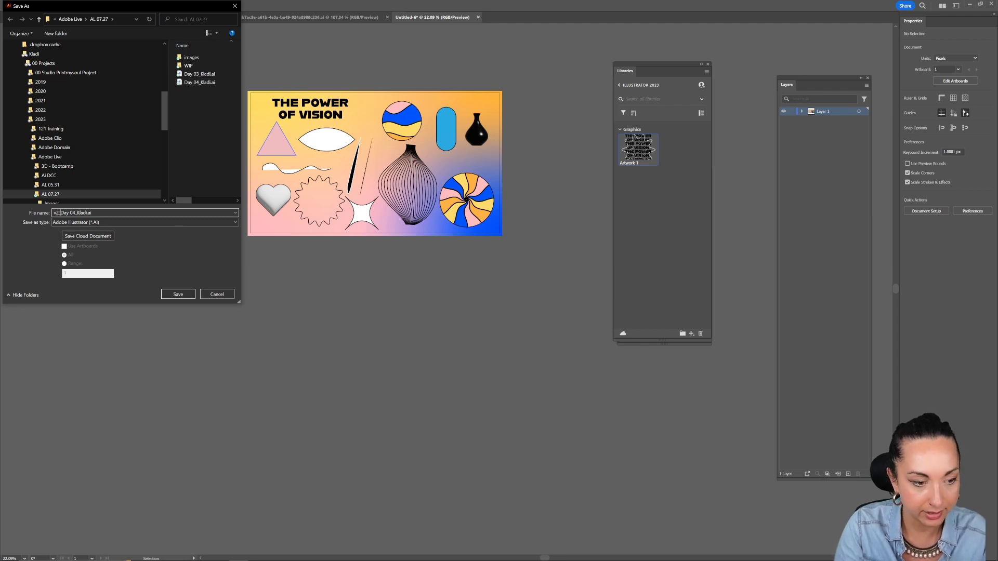
key(Return)
click(240, 257)
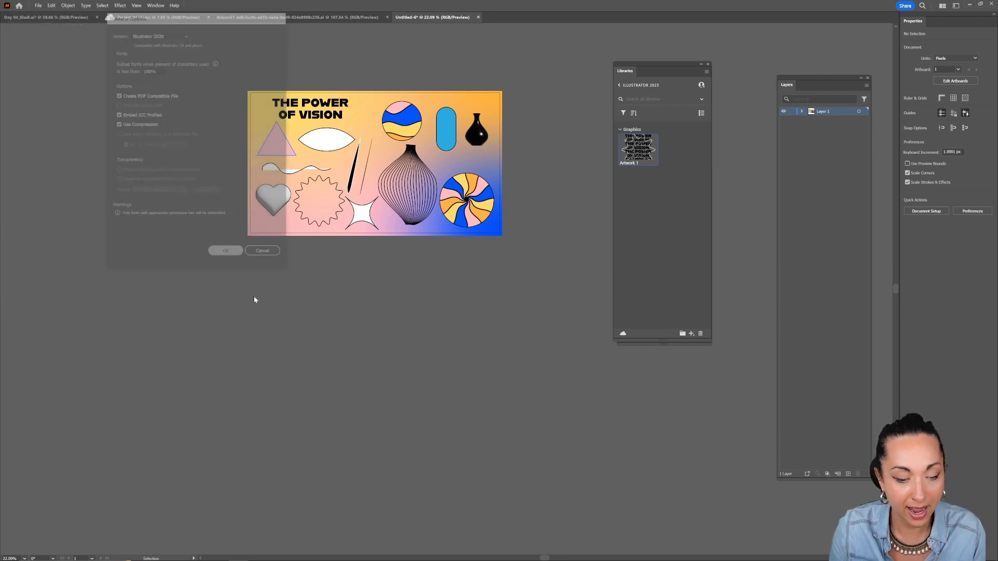
Step: Switch to Adobe Express, look through the stored files, and return to the home page
key(super)
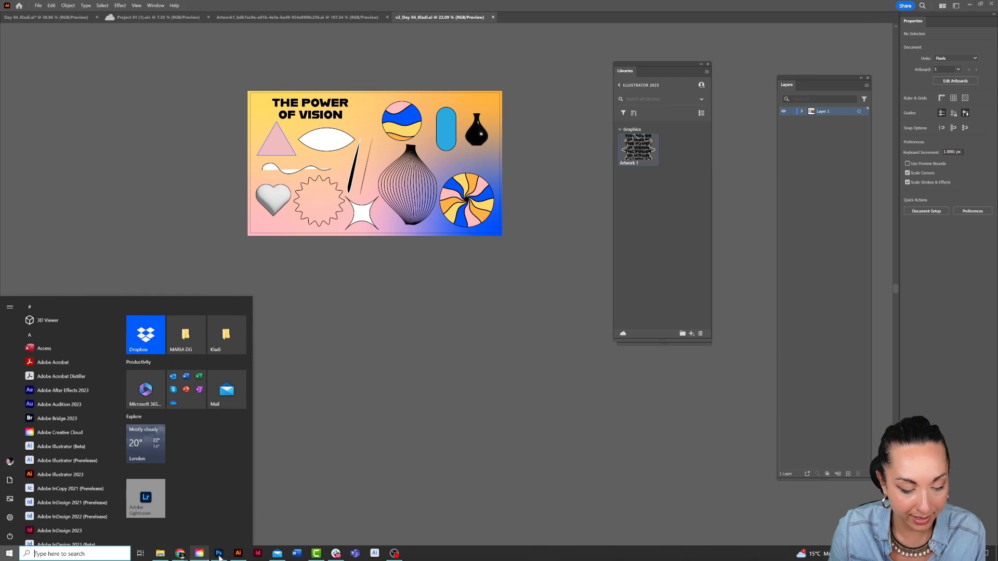
mouse_move(187, 555)
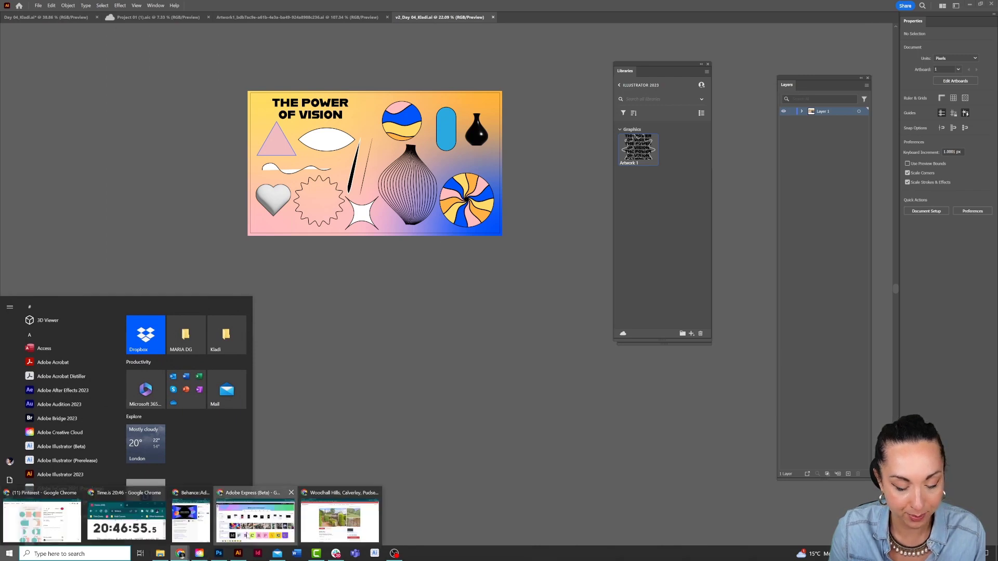
click(255, 520)
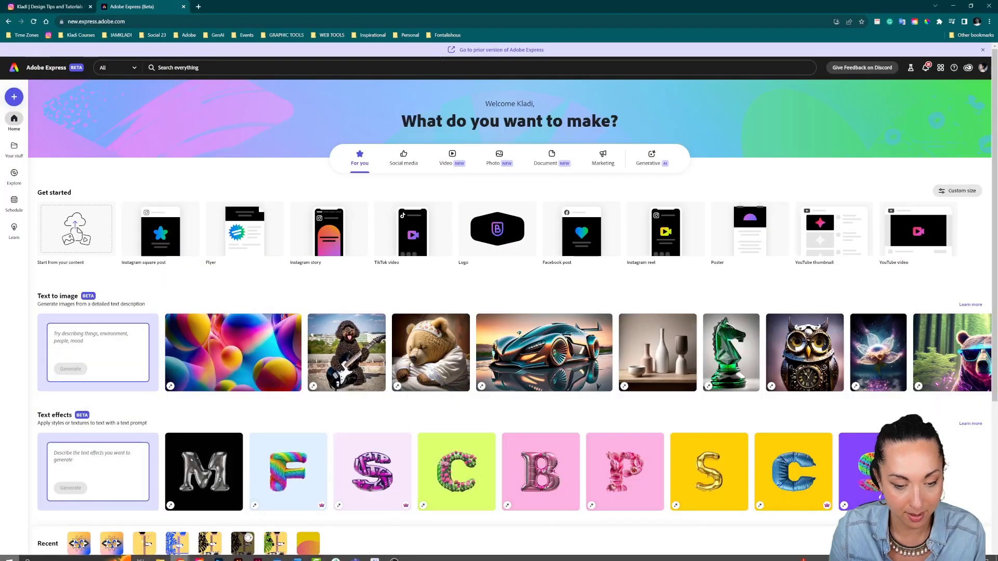
click(15, 146)
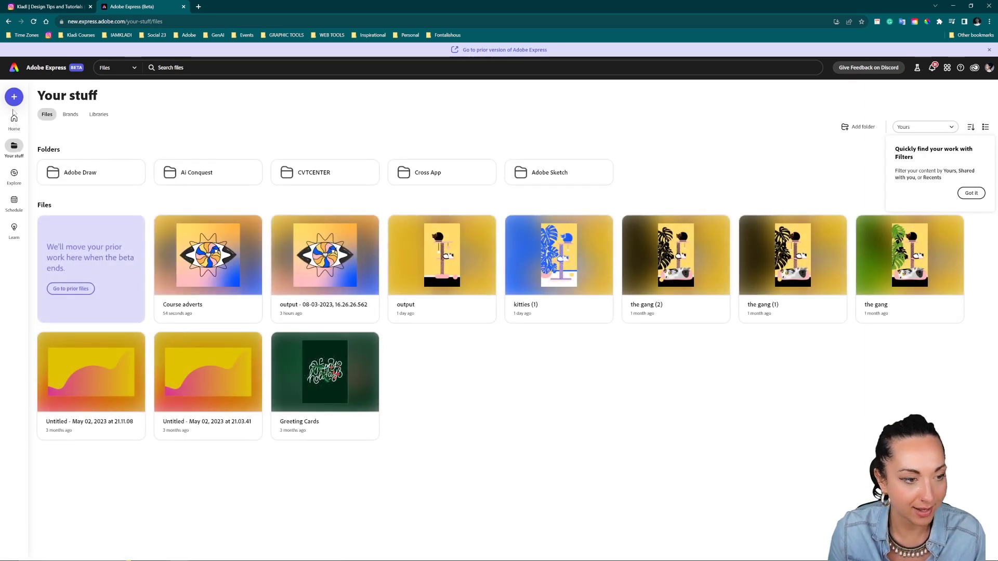
click(15, 120)
Step: Start a design from your own content by uploading the v2_Day 04 Illustrator file, and open it in the editor
click(76, 228)
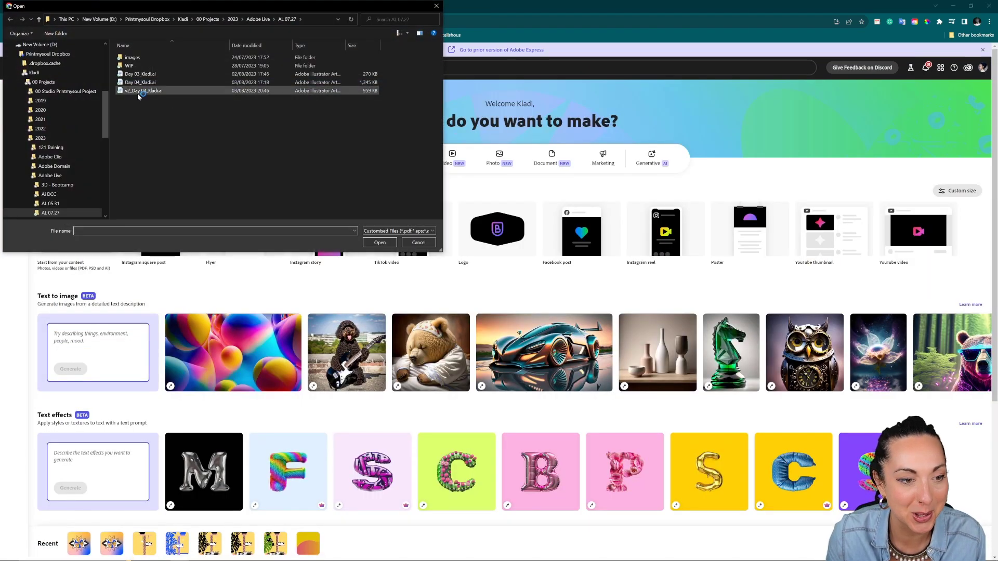
click(154, 93)
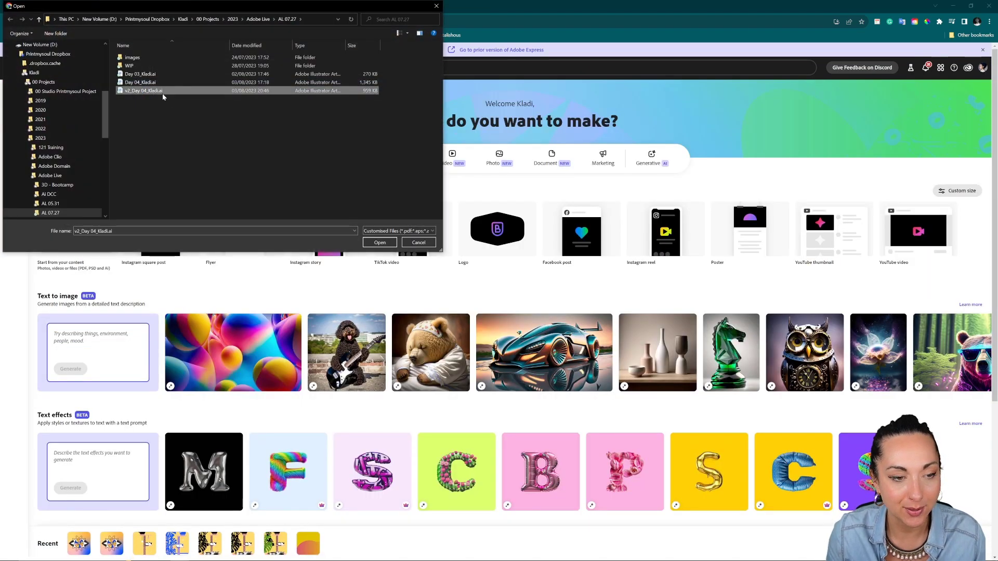
click(378, 242)
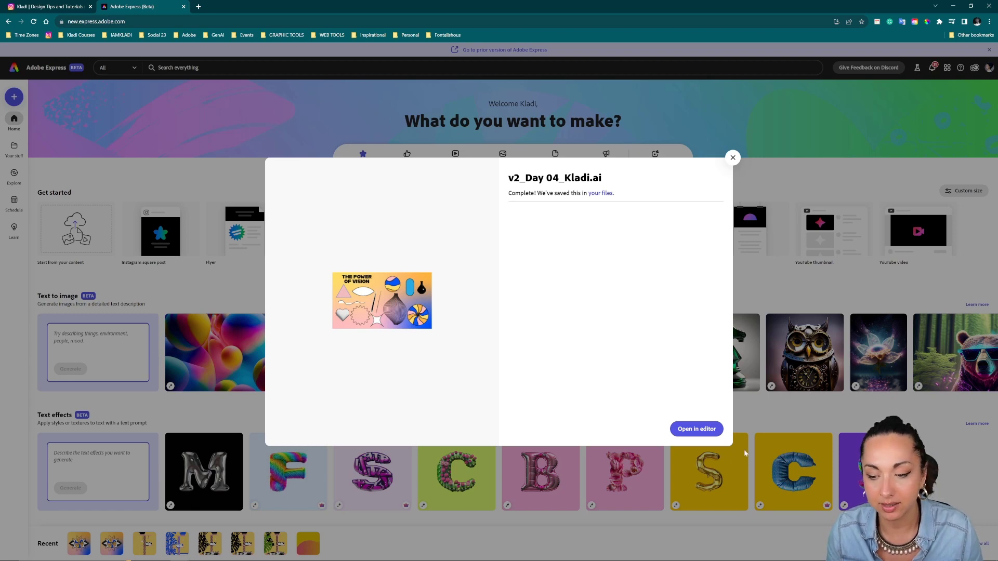
click(693, 434)
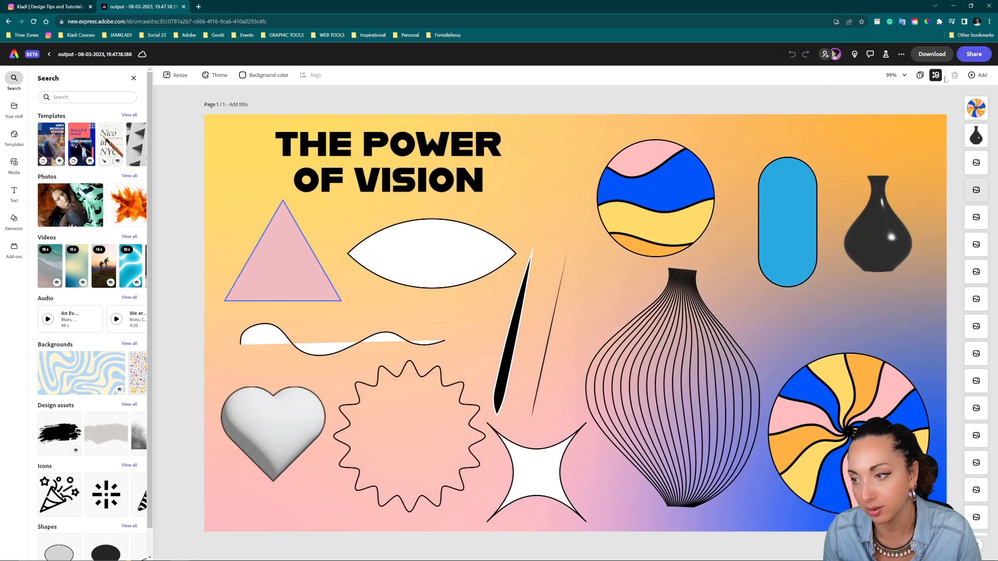
Step: Shift the striped circle, blue pill shape and heart slightly, and select other imported elements to test that they are editable
mouse_move(660, 164)
mouse_down()
mouse_move(661, 138)
mouse_move(664, 169)
mouse_up()
drag(802, 200, 788, 187)
drag(666, 340, 675, 359)
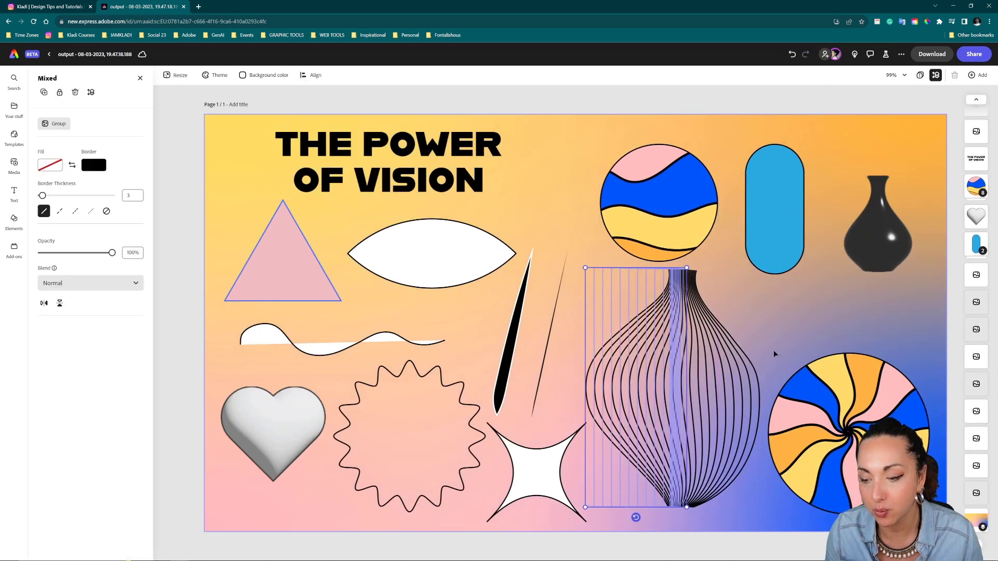
click(817, 395)
click(450, 256)
click(429, 382)
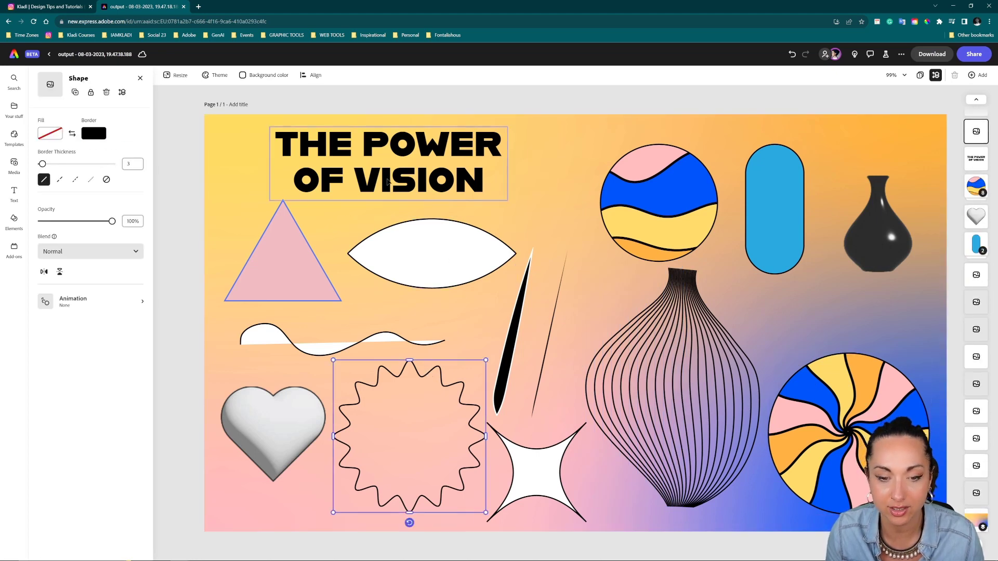
click(410, 179)
click(877, 231)
mouse_move(268, 409)
mouse_down()
mouse_move(258, 378)
mouse_move(271, 403)
mouse_up()
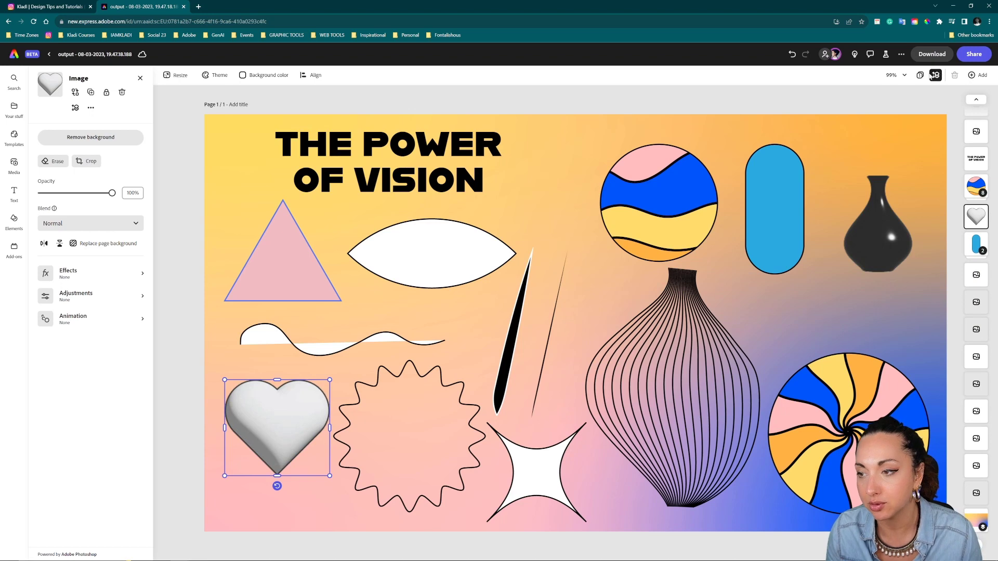
Step: Duplicate the page from the page overview and open the second page for editing
click(920, 75)
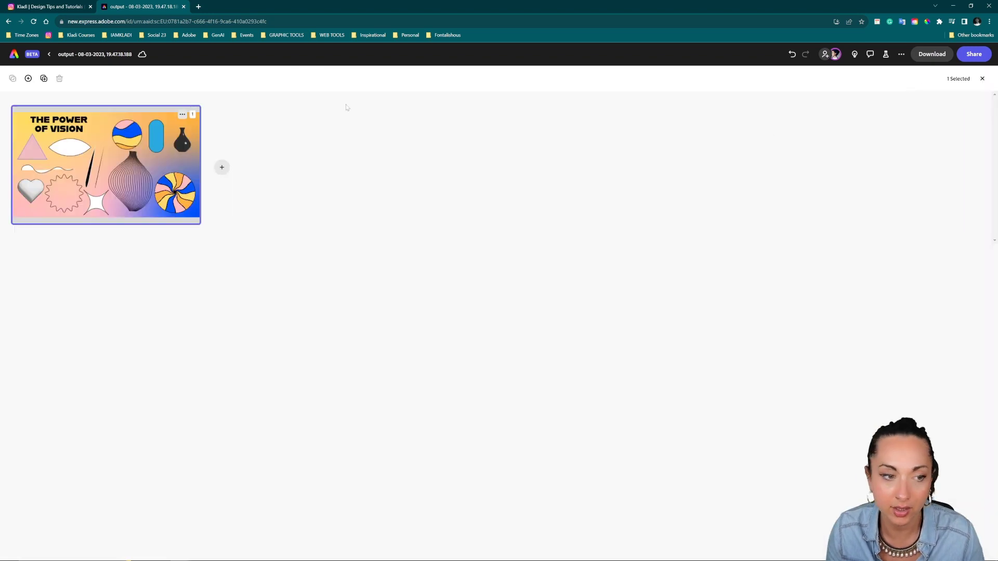
click(44, 77)
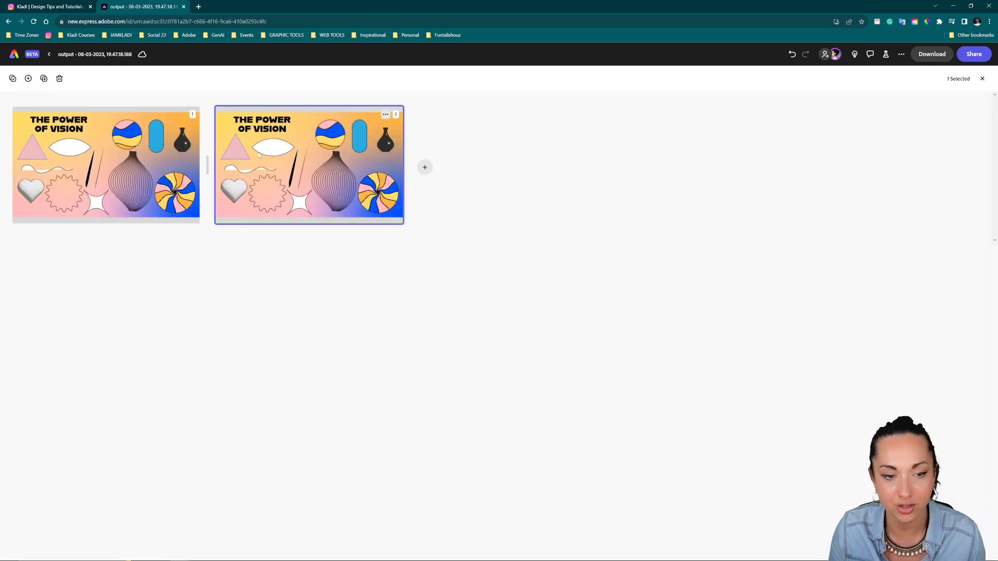
double_click(229, 150)
Step: Resize page 2 to the Instagram story format, 1080 x 1920 px
click(183, 80)
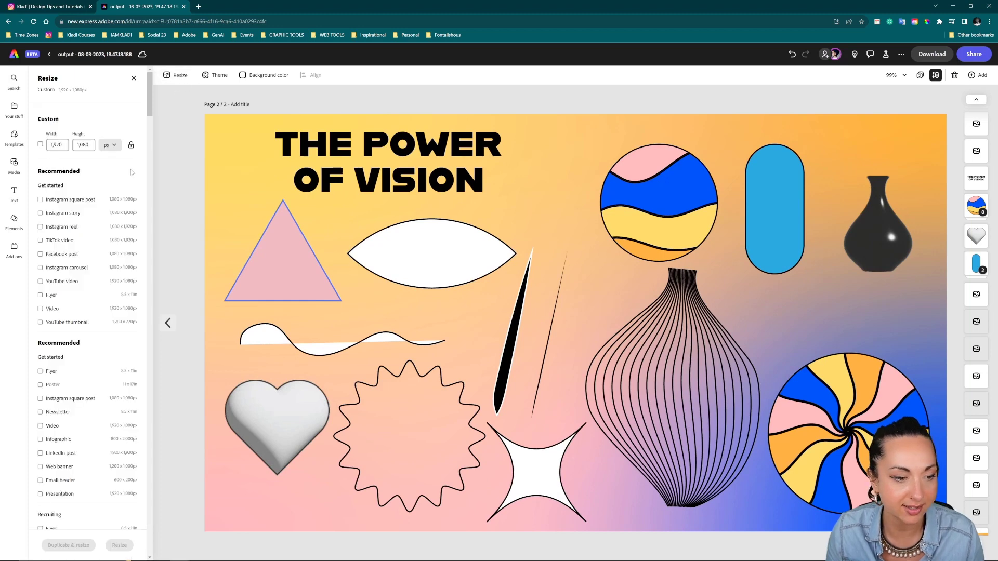
click(61, 213)
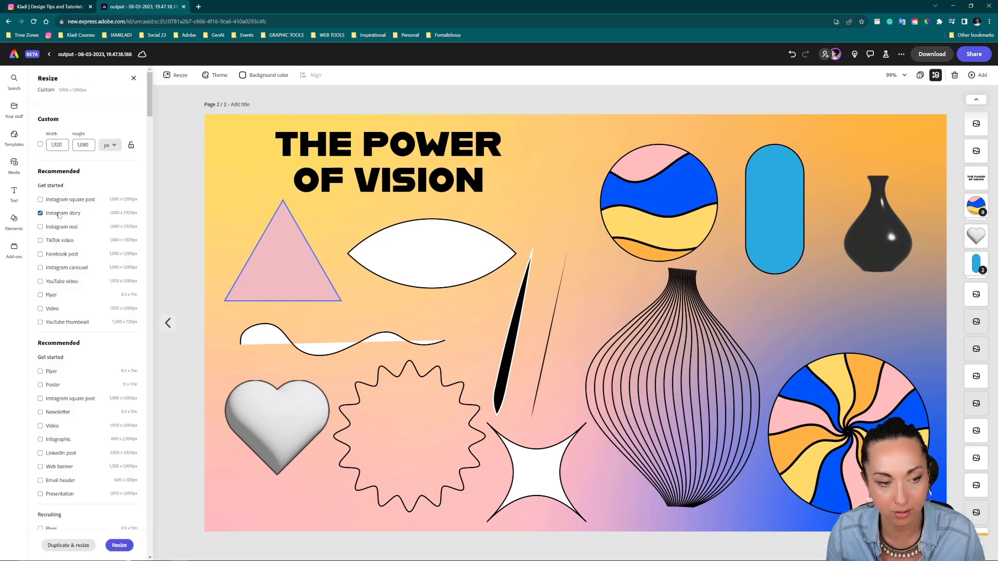
click(118, 545)
Step: Delete the white fill of the eye shape and the pink fill of the triangle on page 2
click(525, 320)
click(530, 307)
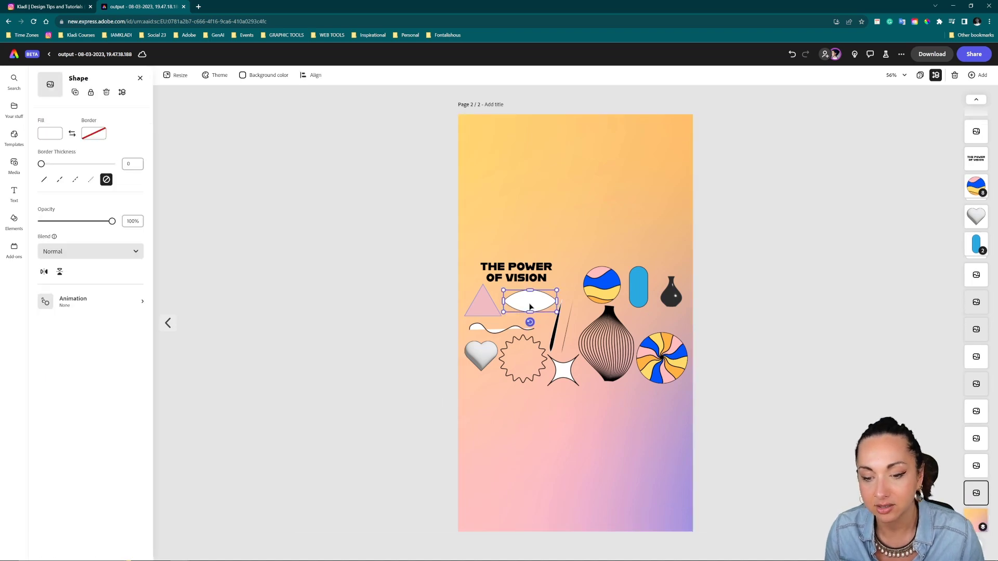
key(Delete)
click(488, 310)
key(Delete)
click(494, 314)
key(Delete)
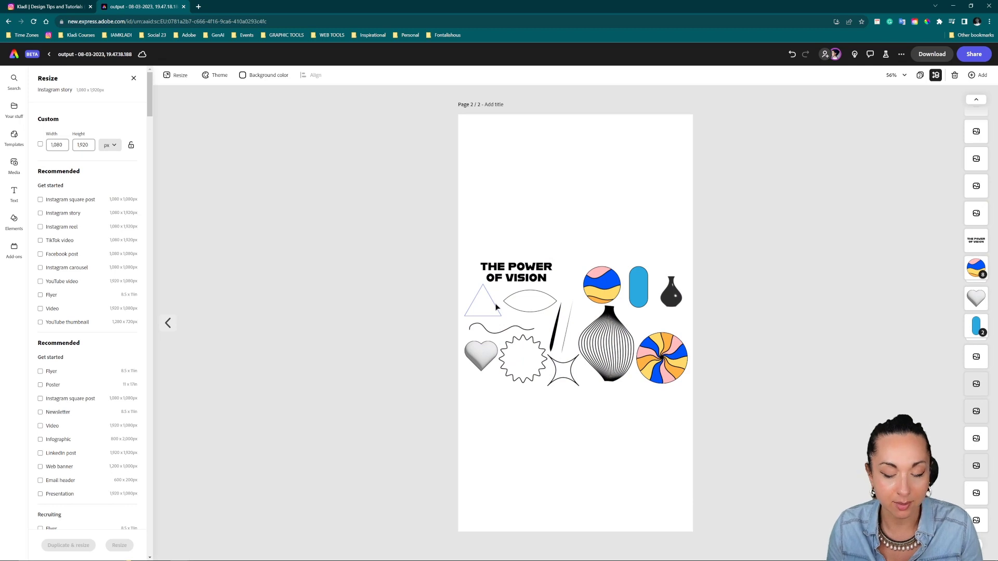
key(ctrl+z)
click(798, 334)
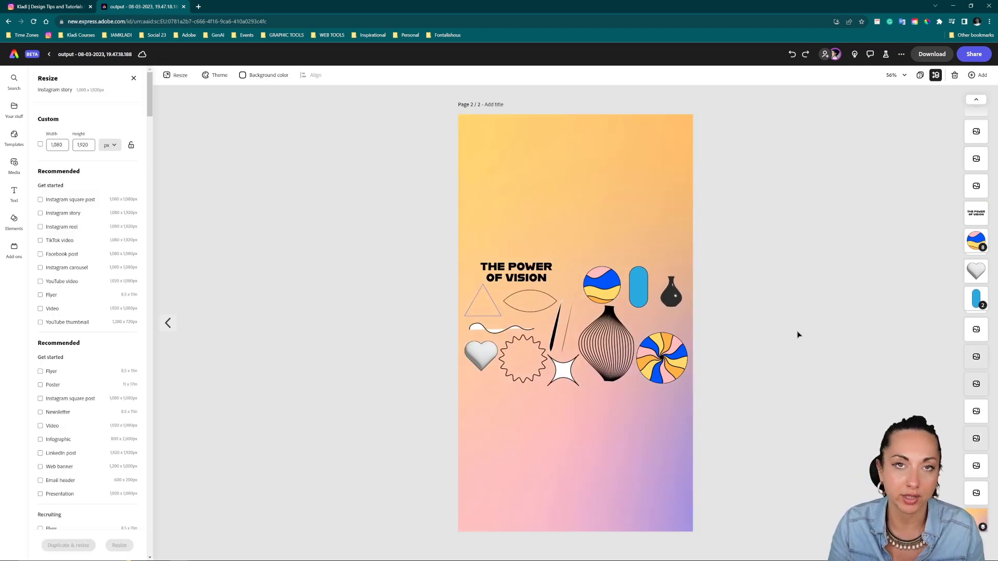